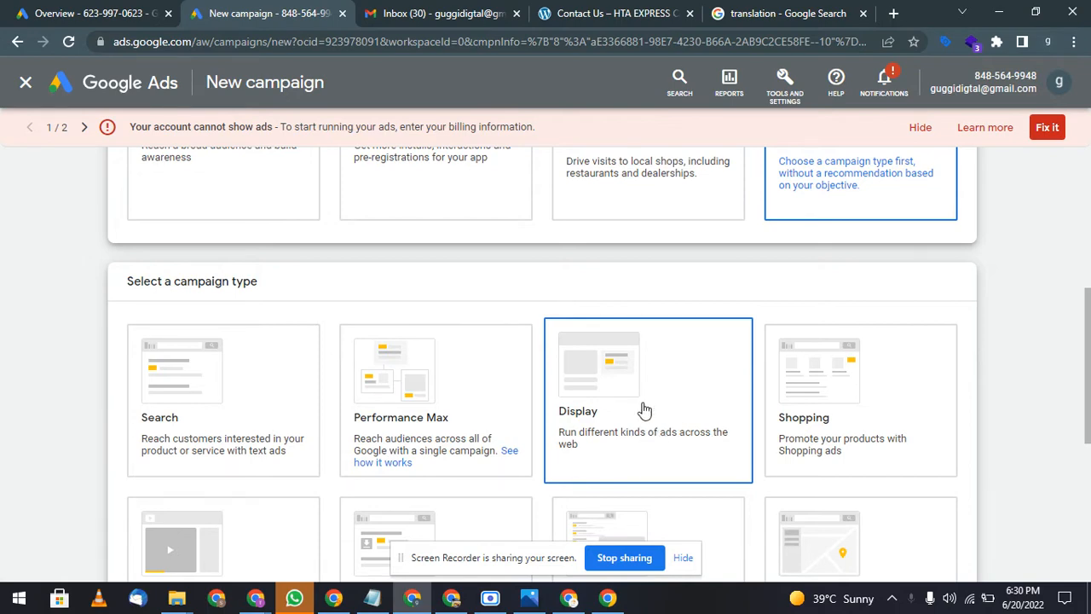
Continue the Display campaign setup with the account-default Purchases conversion goal.
{"action": "scroll", "coordinate": [639, 469], "scroll_direction": "down", "scroll_amount": 5}
{"action": "scroll", "coordinate": [577, 305], "scroll_direction": "up", "scroll_amount": 2}
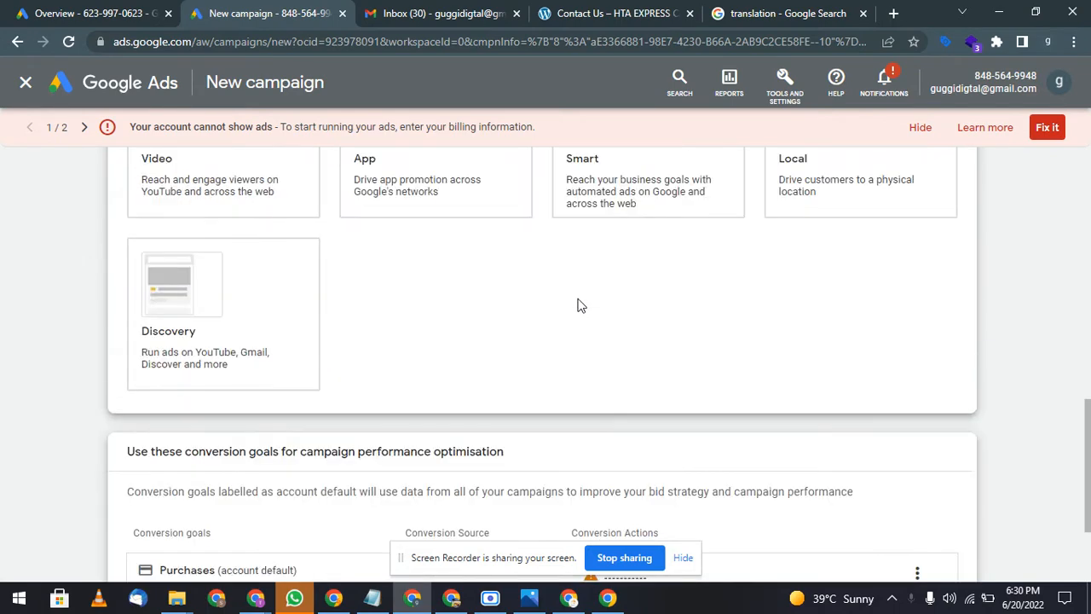
{"action": "scroll", "coordinate": [577, 305], "scroll_direction": "down", "scroll_amount": 2}
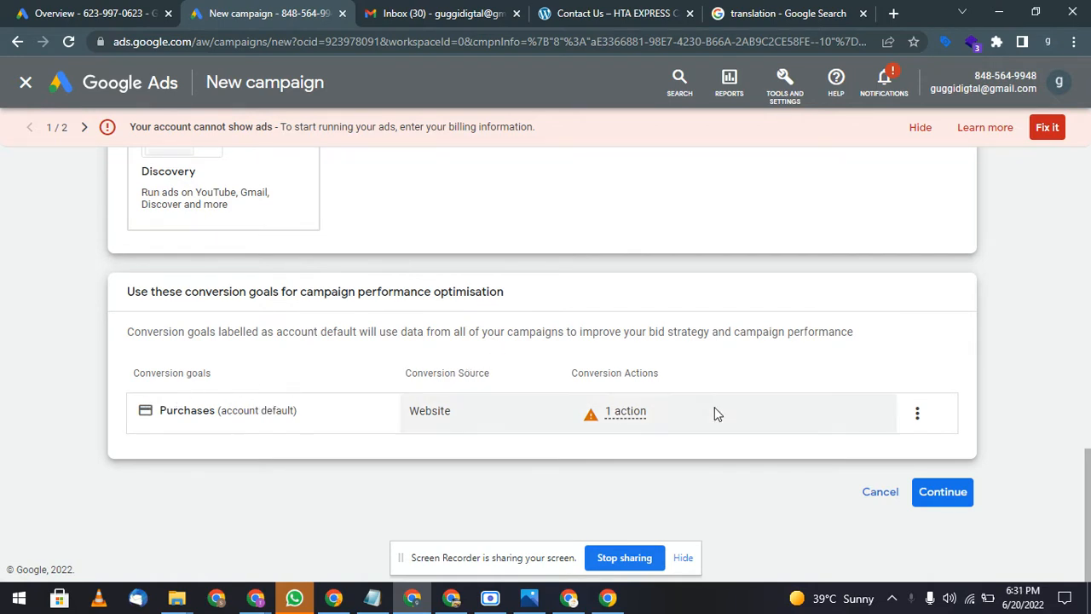
{"action": "mouse_move", "coordinate": [637, 415]}
{"action": "left_click", "coordinate": [935, 509]}
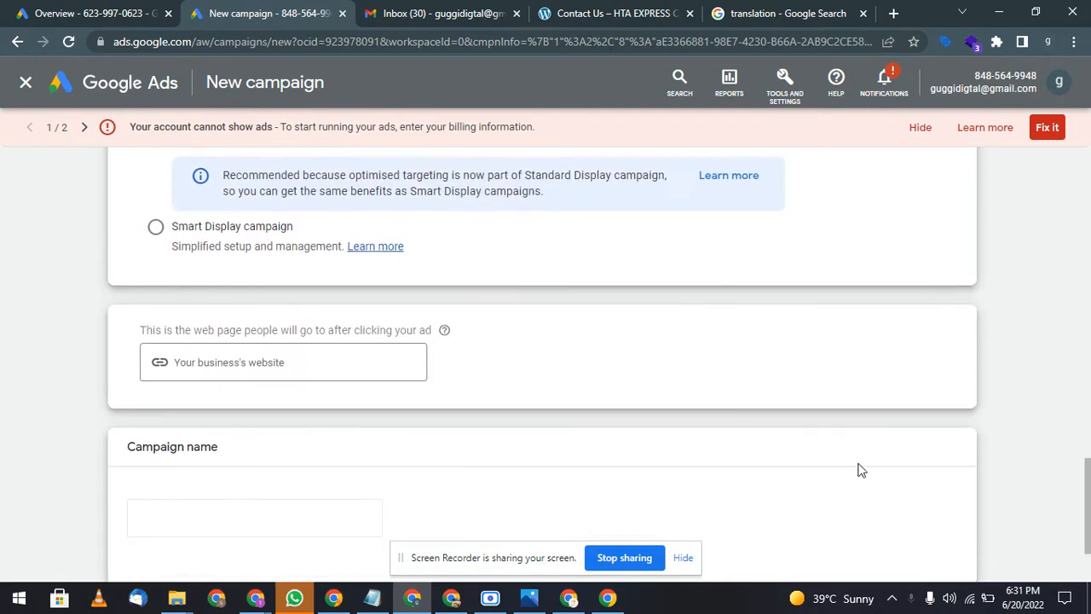
{"action": "scroll", "coordinate": [298, 328], "scroll_direction": "up", "scroll_amount": 2}
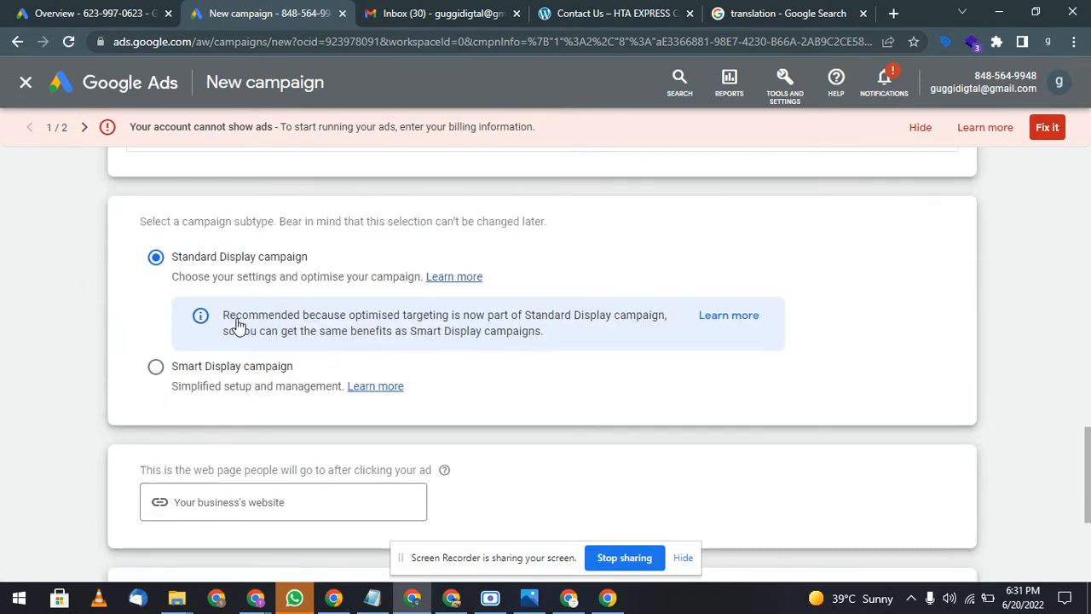
{"action": "left_click", "coordinate": [157, 369]}
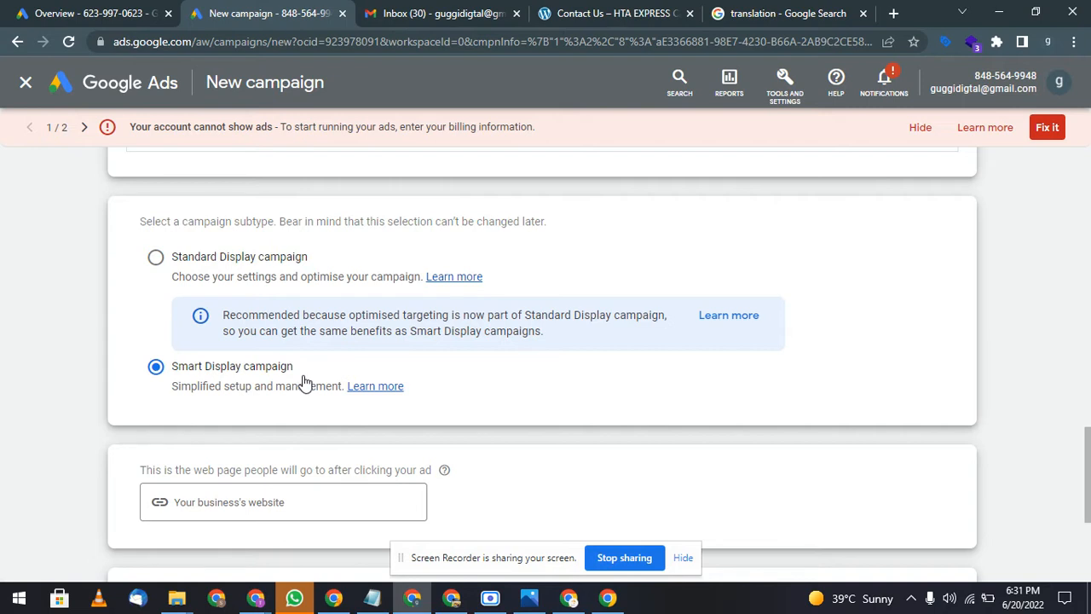
{"action": "scroll", "coordinate": [303, 382], "scroll_direction": "down", "scroll_amount": 1}
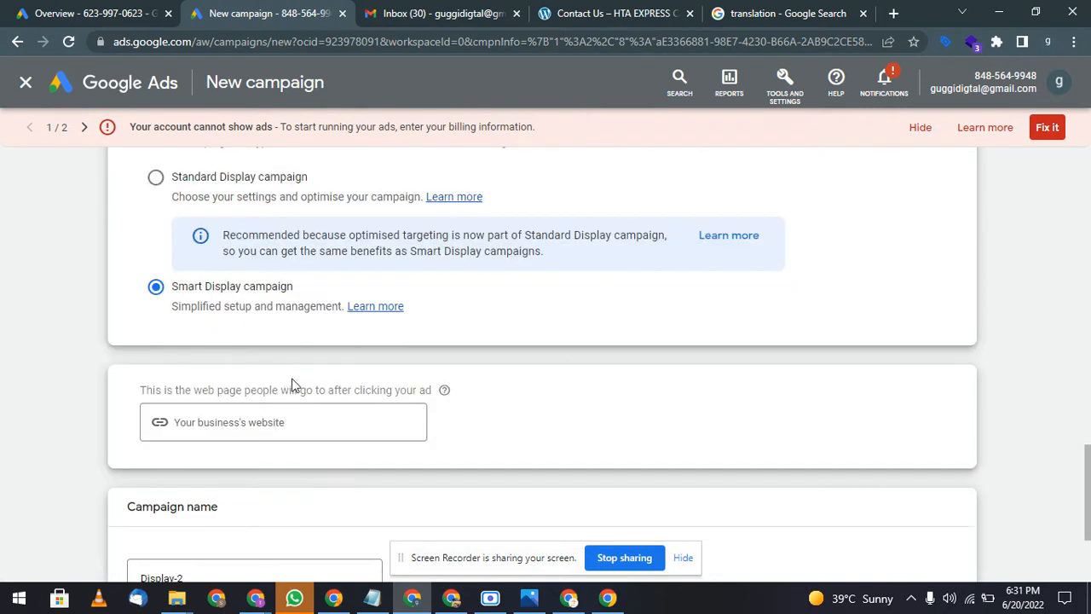
{"action": "left_click", "coordinate": [273, 424]}
{"action": "type", "text": "https"}
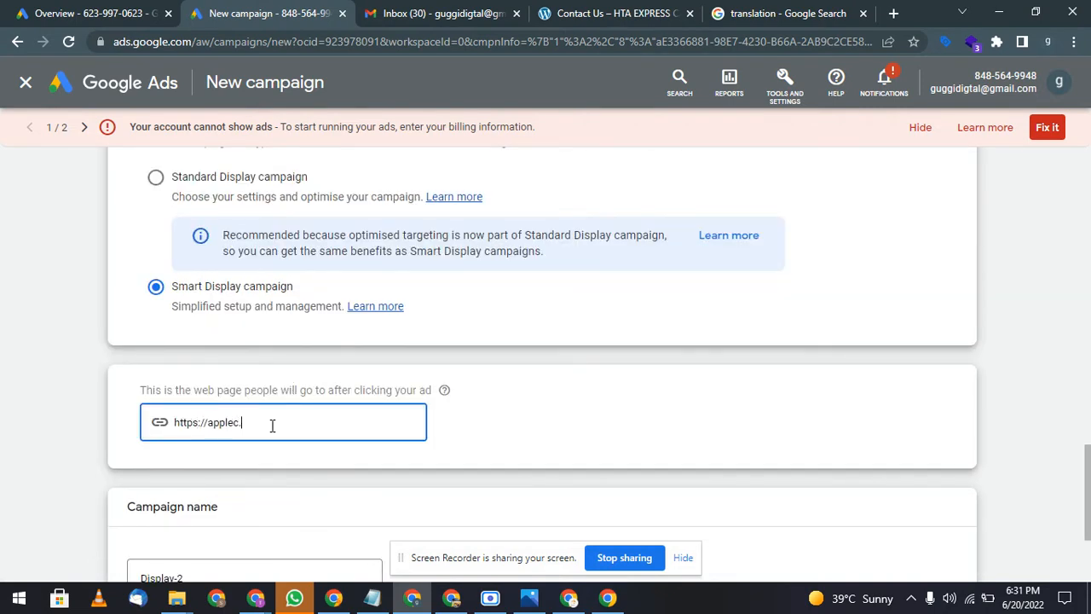
{"action": "type", "text": "://apple.cpom"}
{"action": "key", "text": "BackSpace"}
{"action": "key", "text": "BackSpace"}
{"action": "key", "text": "BackSpace"}
{"action": "type", "text": "om"}
Name the campaign "Smart Display camp" and continue by starting a new campaign instead of finishing the saved draft.
{"action": "scroll", "coordinate": [290, 431], "scroll_direction": "down", "scroll_amount": 2}
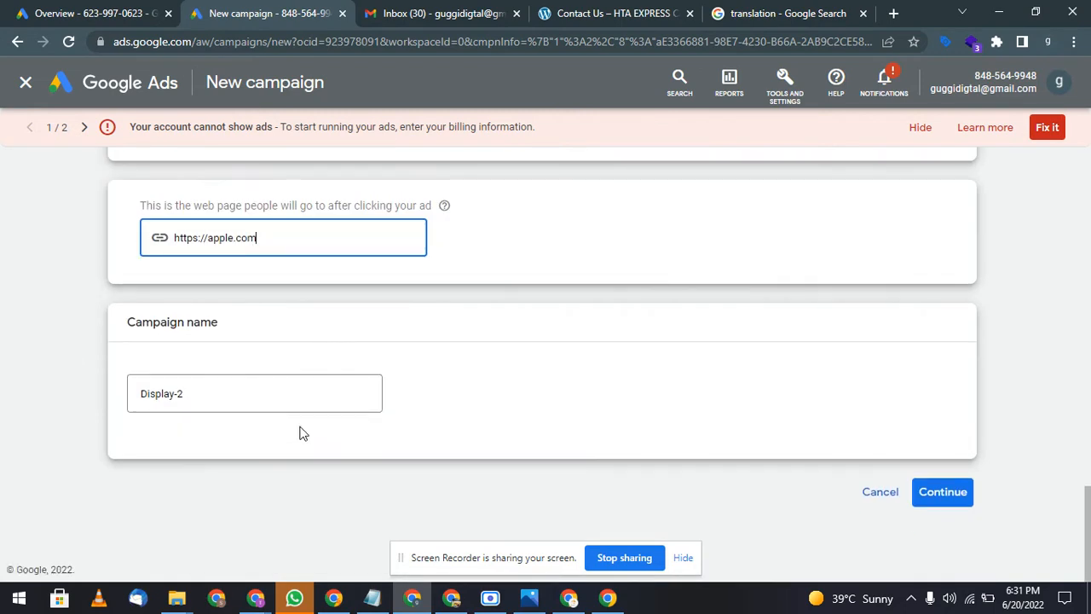
{"action": "left_click", "coordinate": [359, 393]}
{"action": "key", "text": "BackSpace"}
{"action": "type", "text": "Sma"}
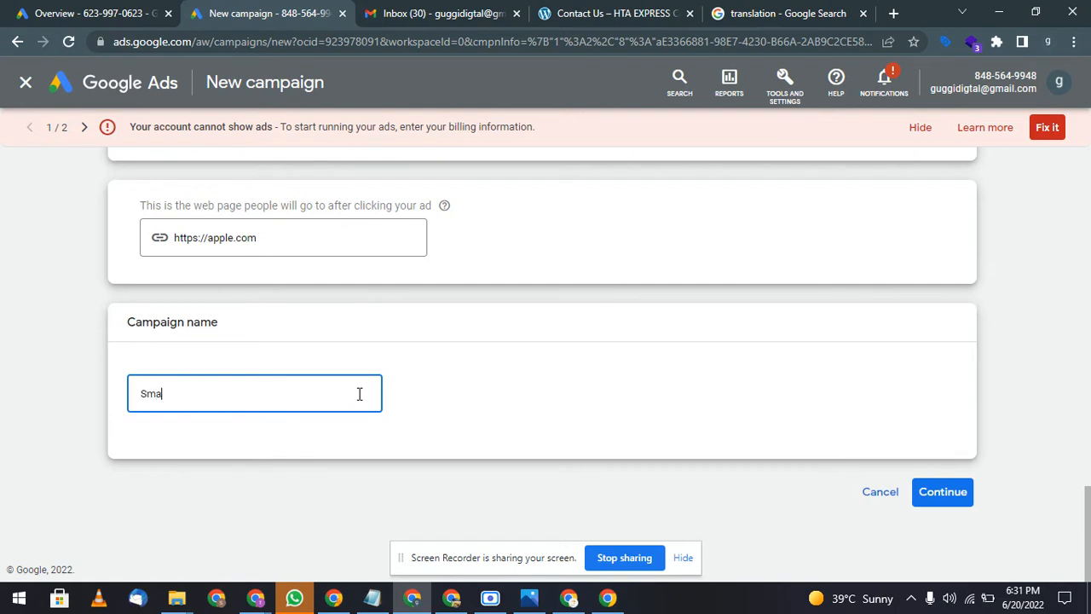
{"action": "type", "text": "rt Display camp"}
{"action": "left_click", "coordinate": [927, 500]}
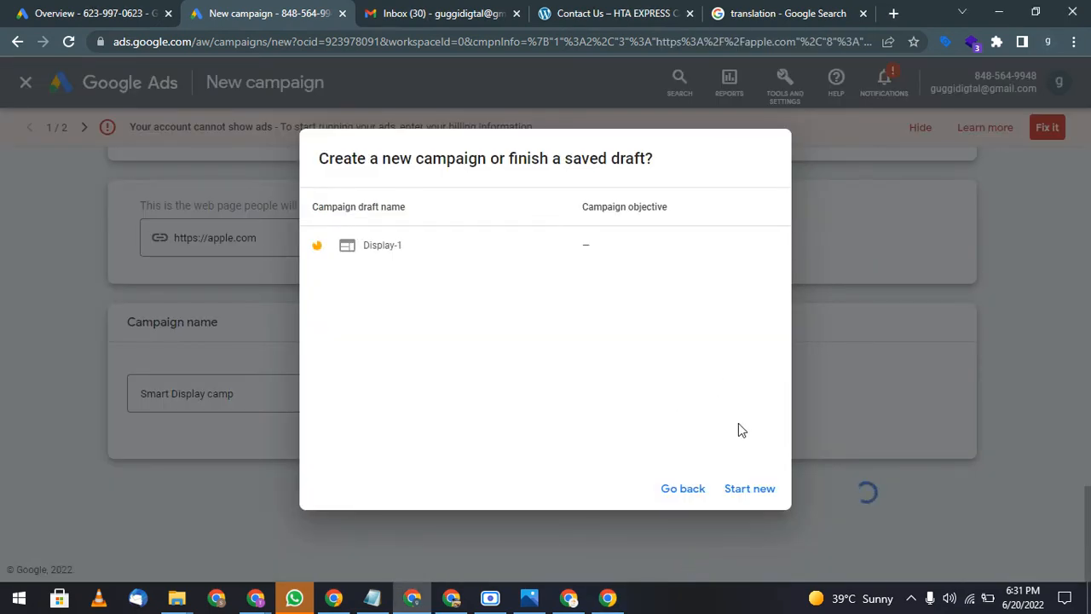
{"action": "left_click", "coordinate": [748, 492]}
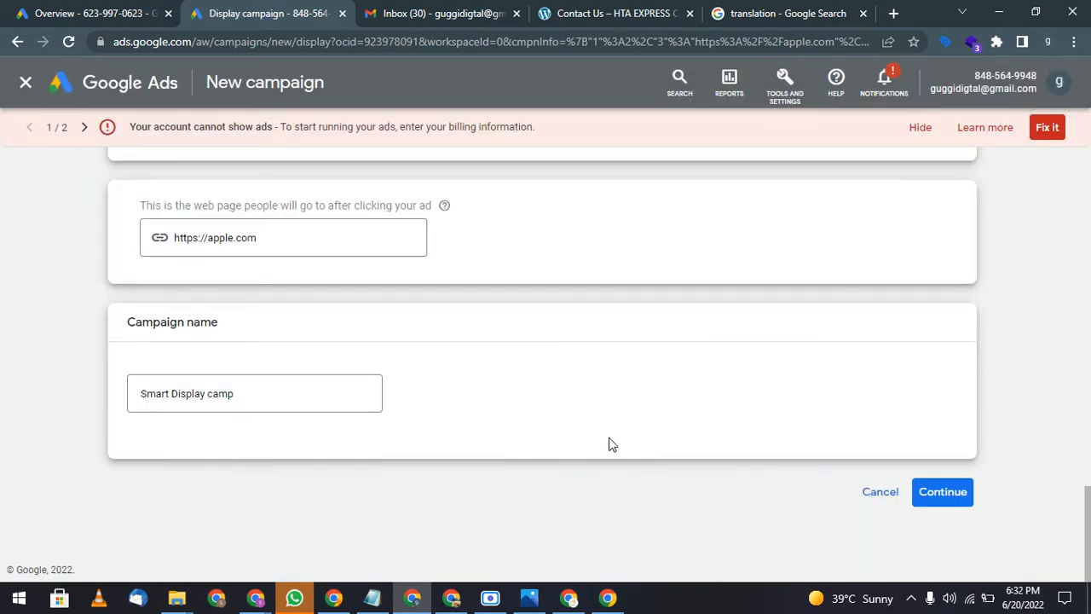
{"action": "left_click", "coordinate": [953, 501]}
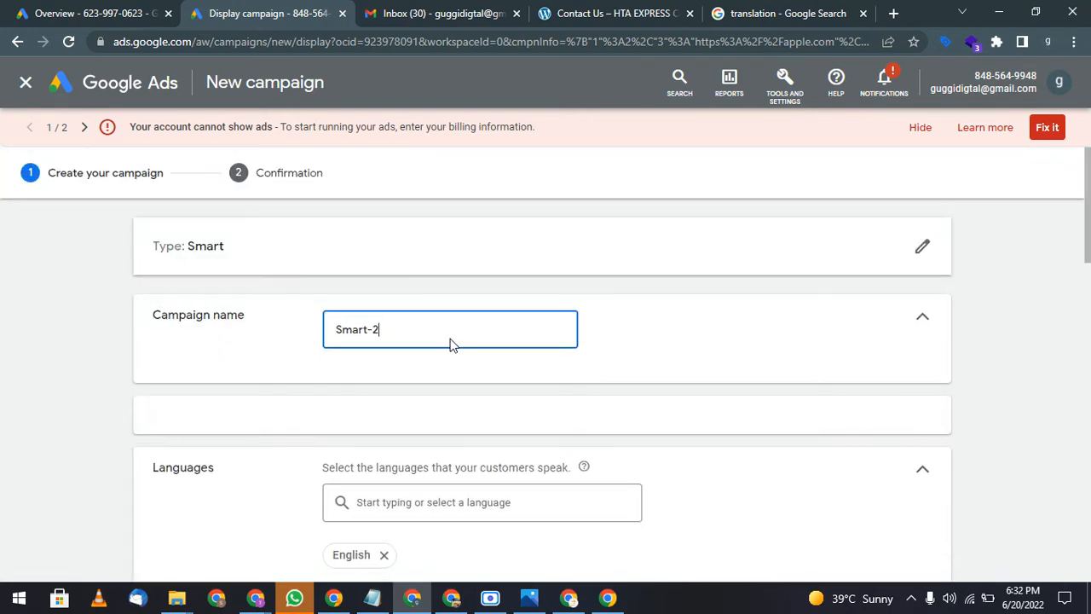
Replace the default campaign name in the campaign settings with "Smart Display Camp".
{"action": "triple_click", "coordinate": [437, 336]}
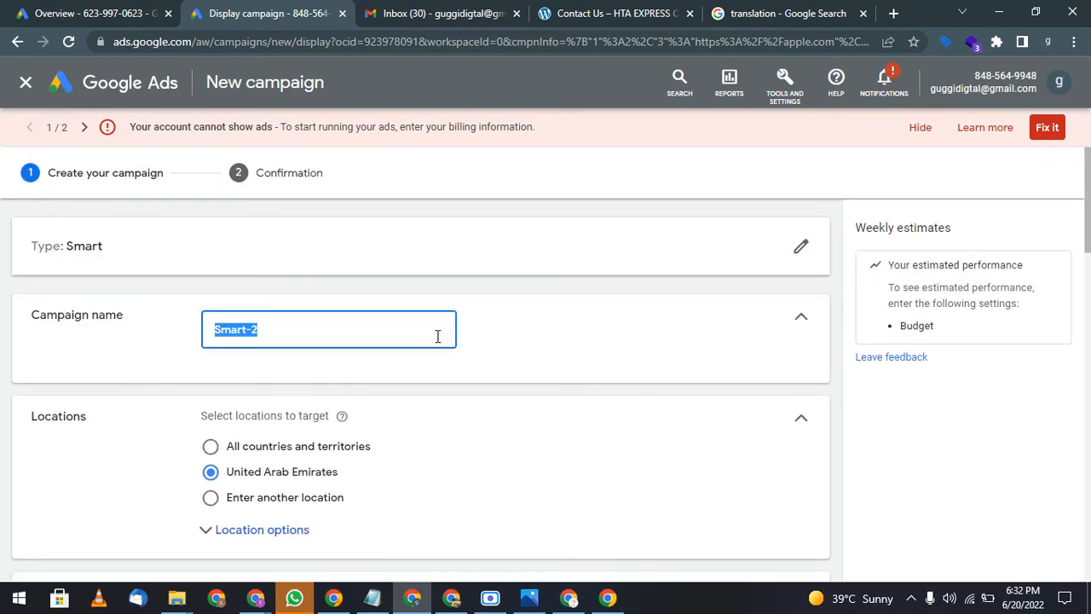
{"action": "type", "text": "Smart Display Camp"}
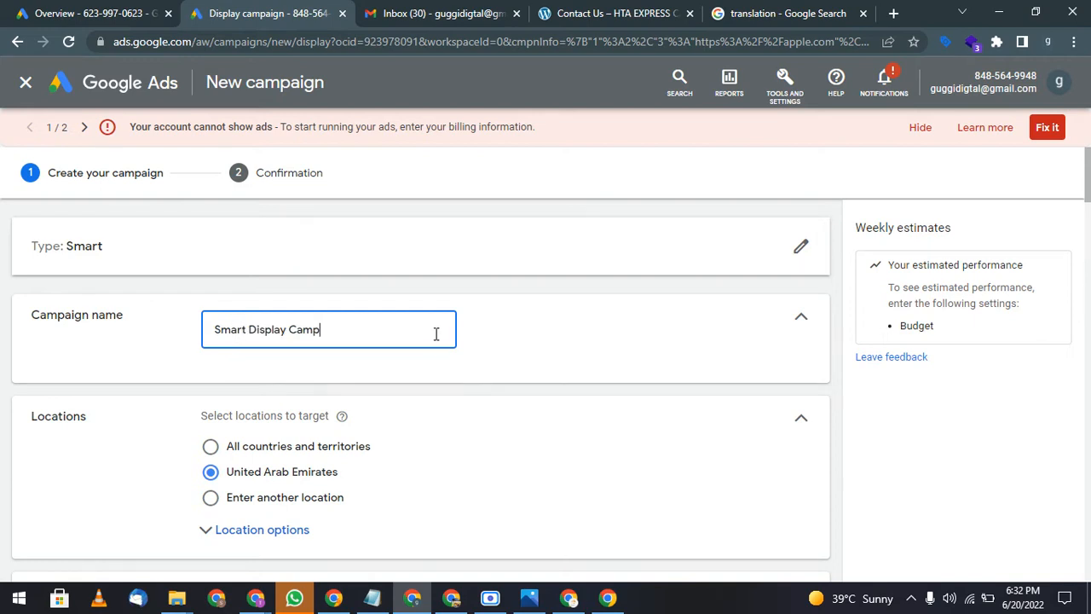
Try the option to set a target cost per action for the Conversions bidding focus.
{"action": "scroll", "coordinate": [434, 332], "scroll_direction": "down", "scroll_amount": 2}
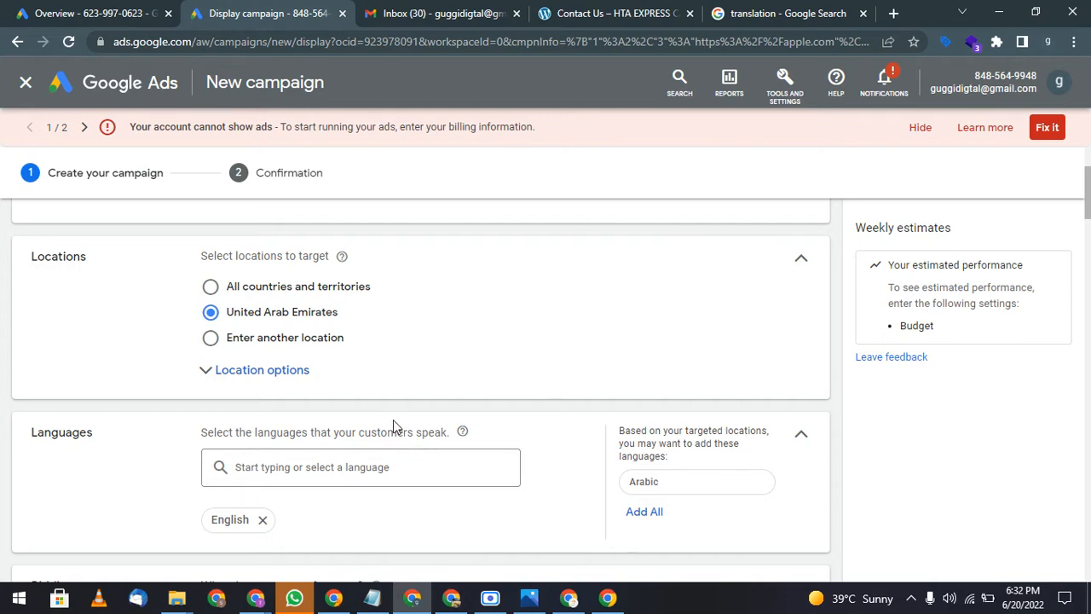
{"action": "scroll", "coordinate": [392, 418], "scroll_direction": "down", "scroll_amount": 1}
{"action": "scroll", "coordinate": [311, 385], "scroll_direction": "down", "scroll_amount": 2}
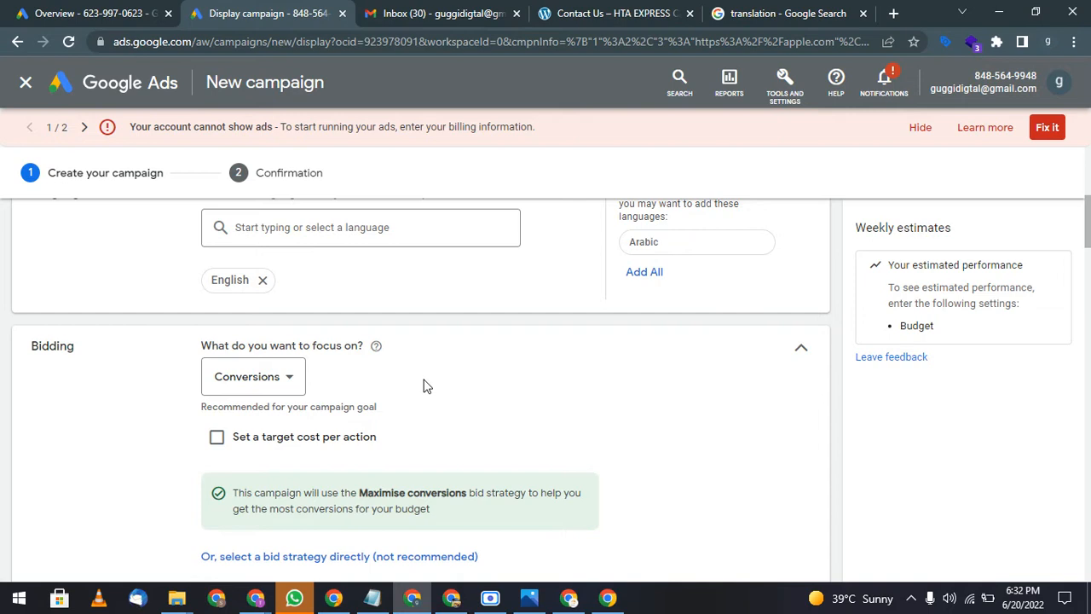
{"action": "left_click", "coordinate": [309, 441]}
{"action": "left_click", "coordinate": [310, 442]}
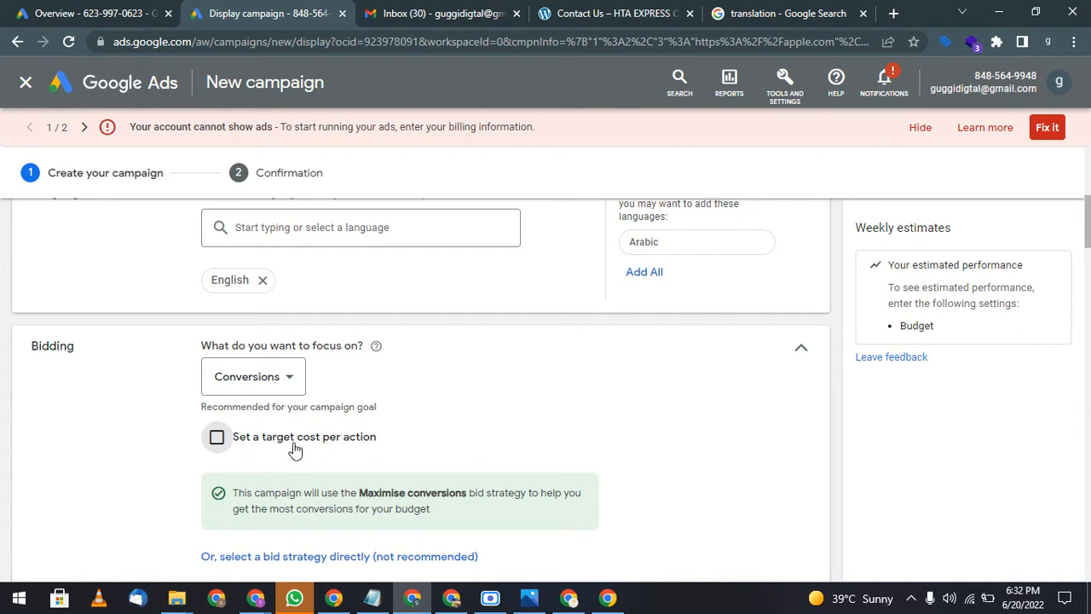
Set the campaign's average daily budget to AED 30.00.
{"action": "scroll", "coordinate": [429, 457], "scroll_direction": "down", "scroll_amount": 2}
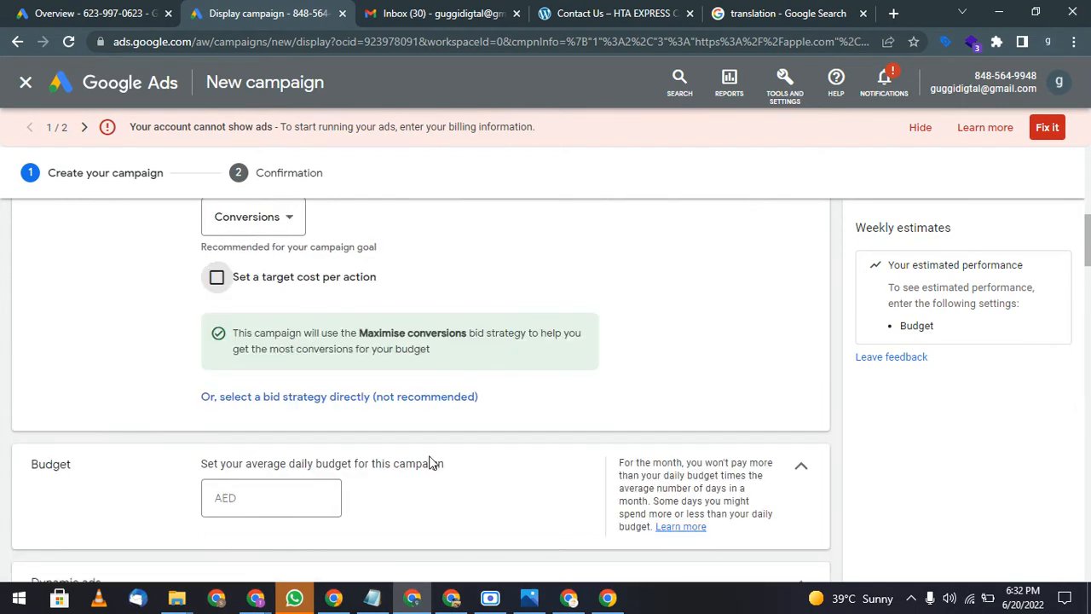
{"action": "left_click", "coordinate": [324, 497]}
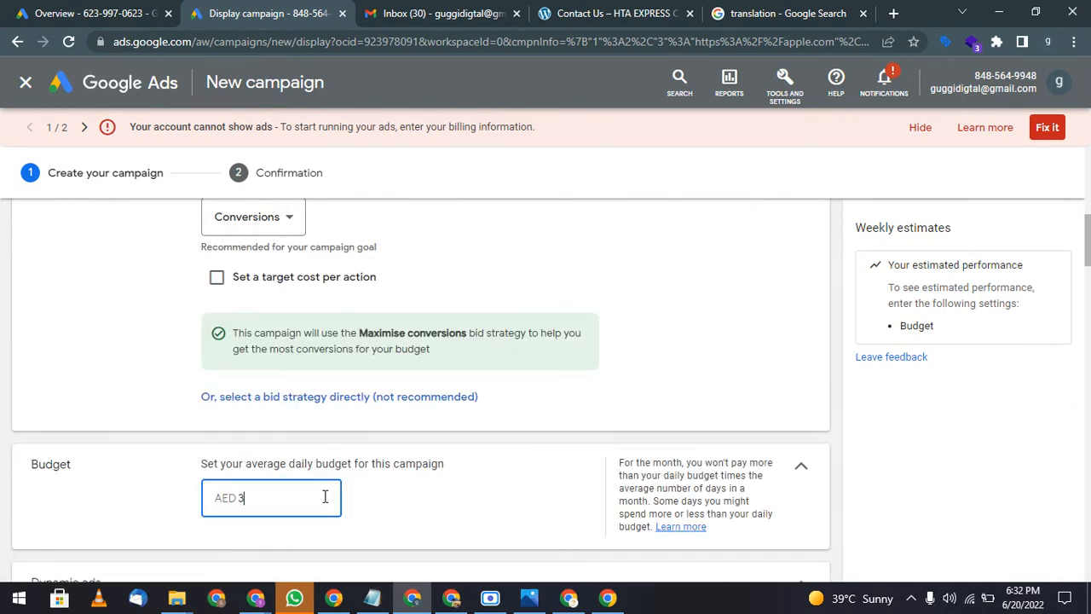
{"action": "left_click", "coordinate": [463, 502]}
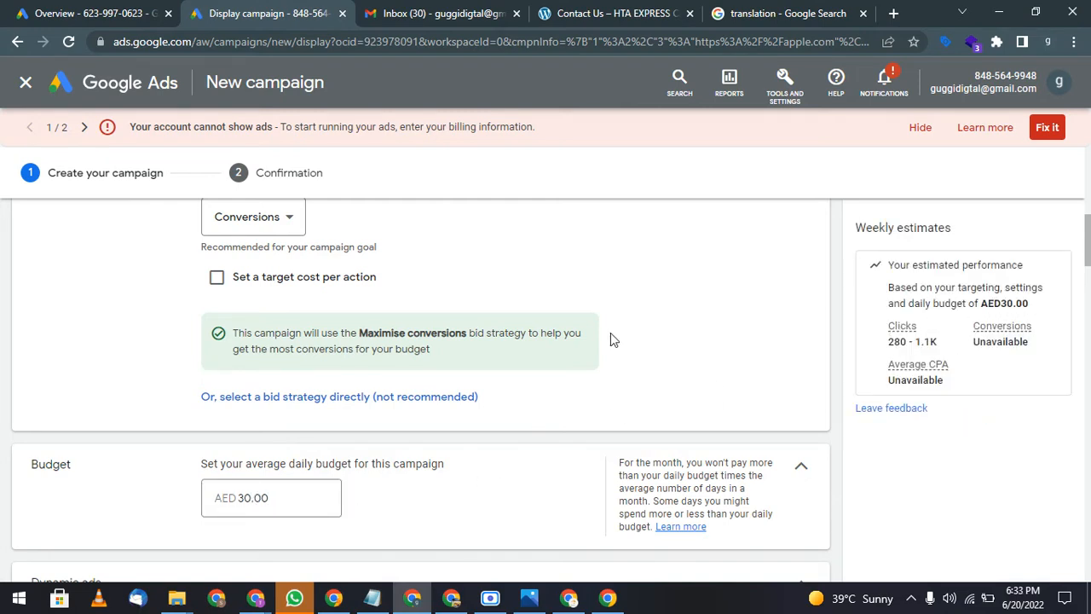
Try the dynamic ads feed for personalised ads with the Hotels and rentals business type, then turn the feed off.
{"action": "scroll", "coordinate": [497, 304], "scroll_direction": "down", "scroll_amount": 2}
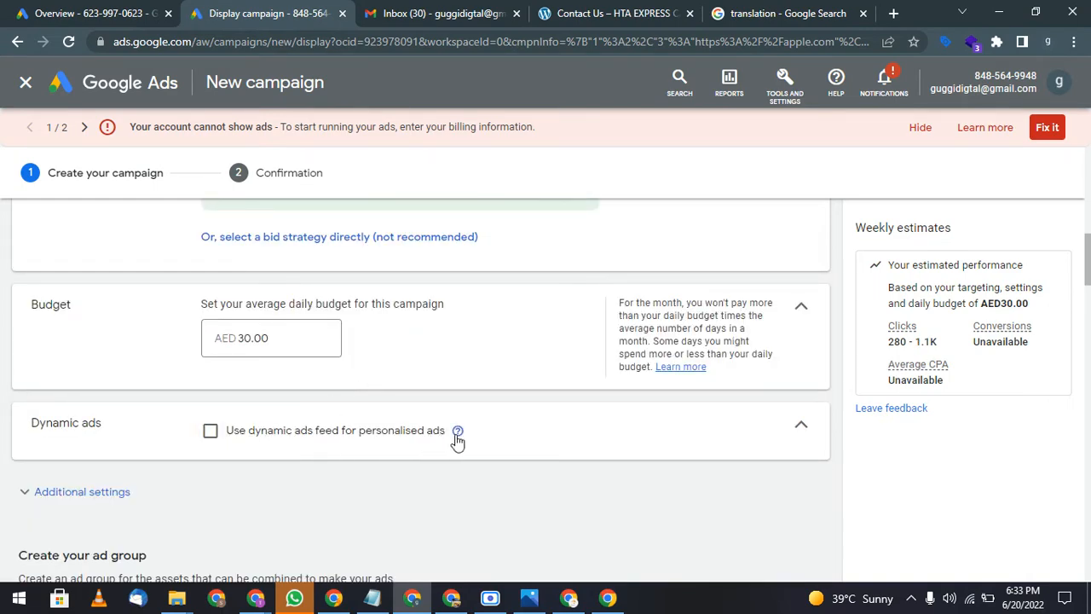
{"action": "mouse_move", "coordinate": [458, 432]}
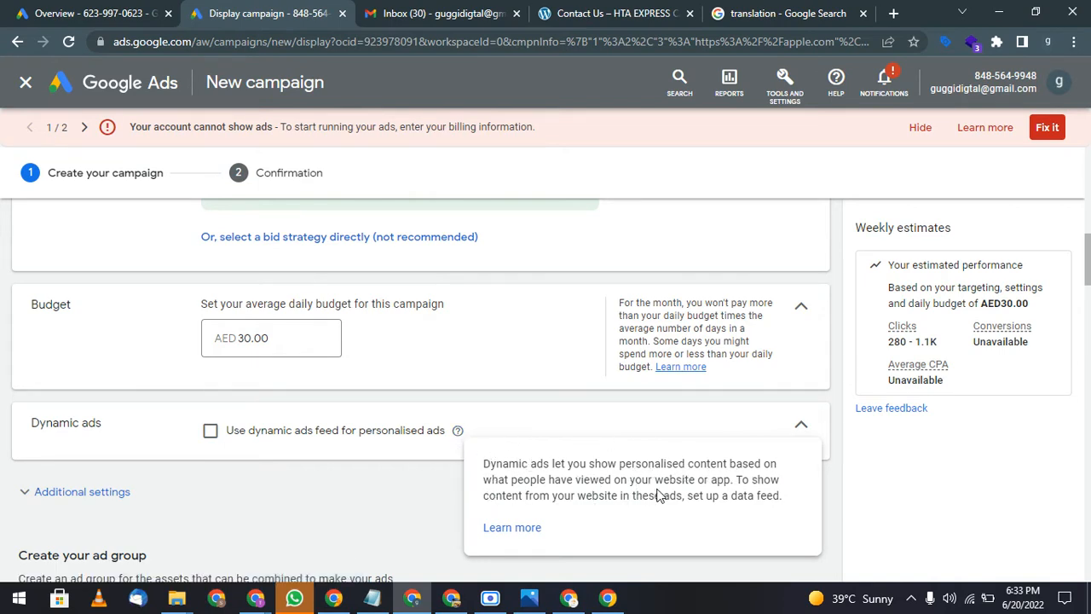
{"action": "left_click", "coordinate": [210, 433]}
{"action": "scroll", "coordinate": [256, 426], "scroll_direction": "down", "scroll_amount": 3}
{"action": "left_click", "coordinate": [319, 260]}
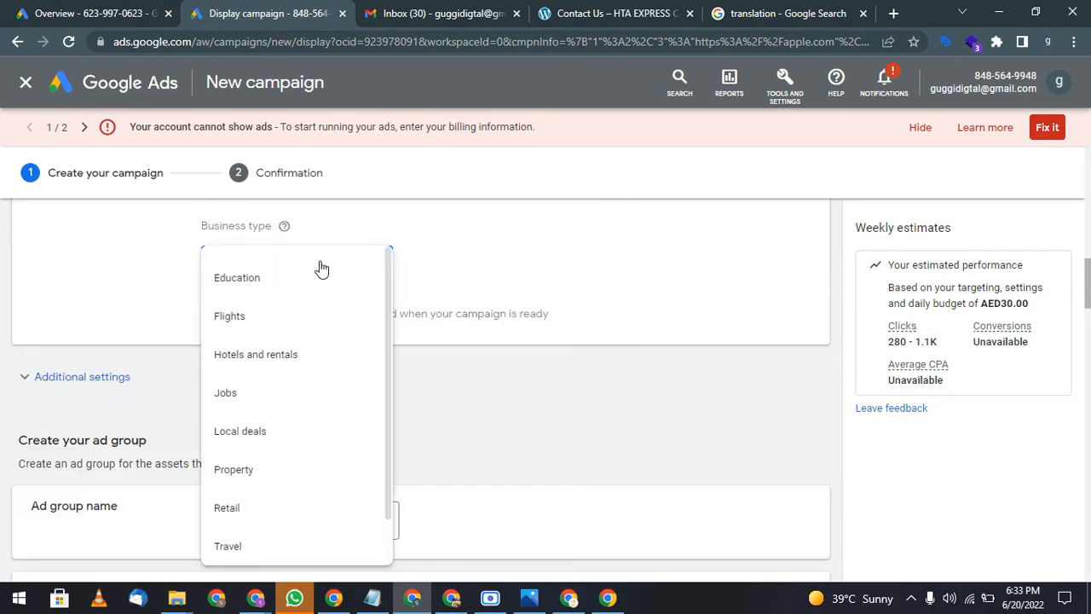
{"action": "left_click", "coordinate": [289, 363]}
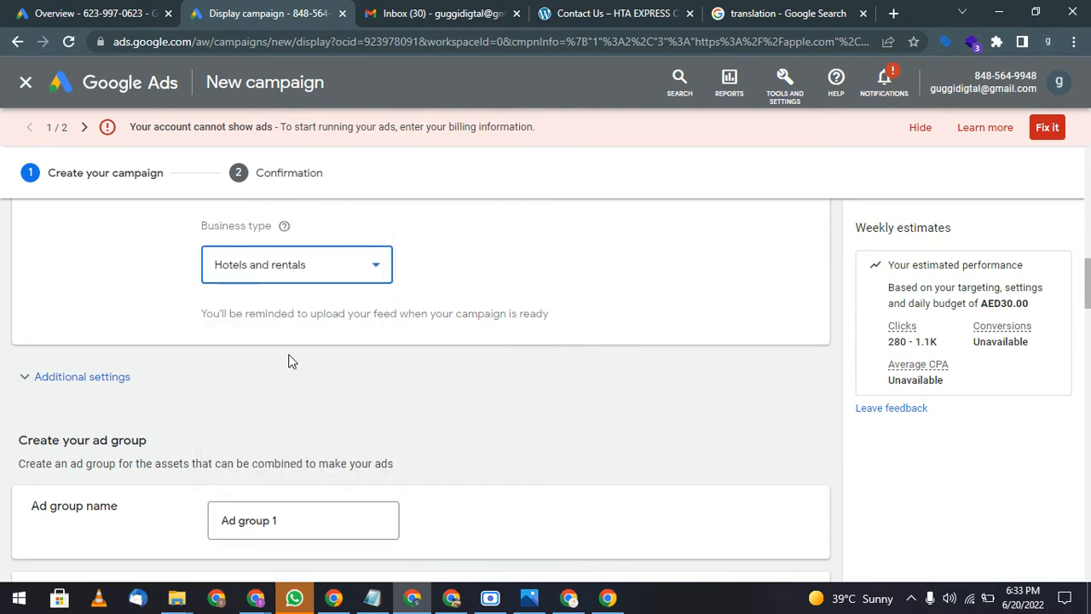
{"action": "scroll", "coordinate": [289, 362], "scroll_direction": "up", "scroll_amount": 1}
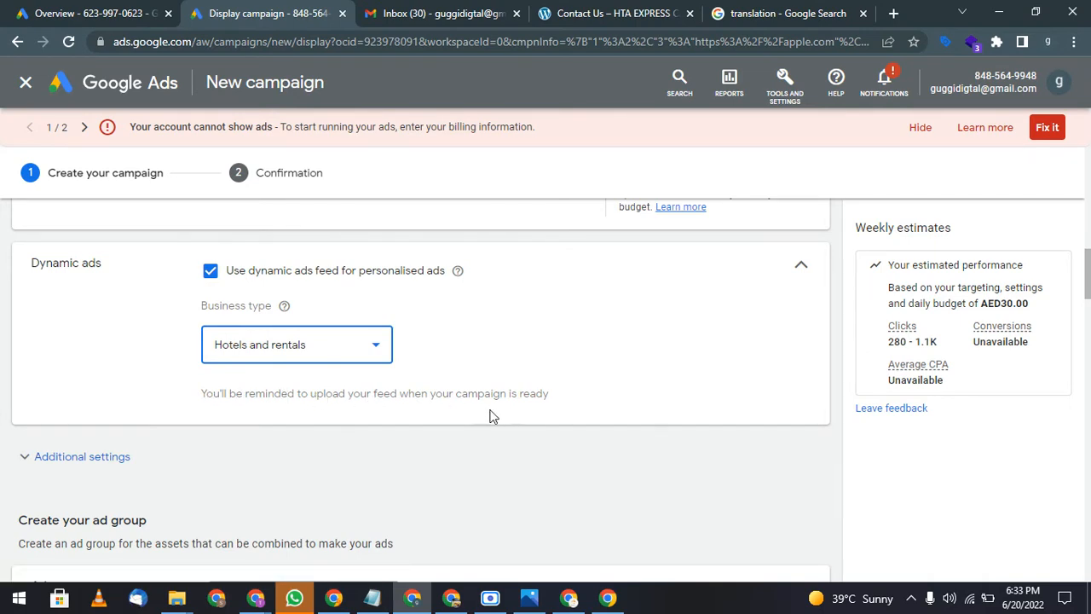
{"action": "left_click", "coordinate": [208, 273]}
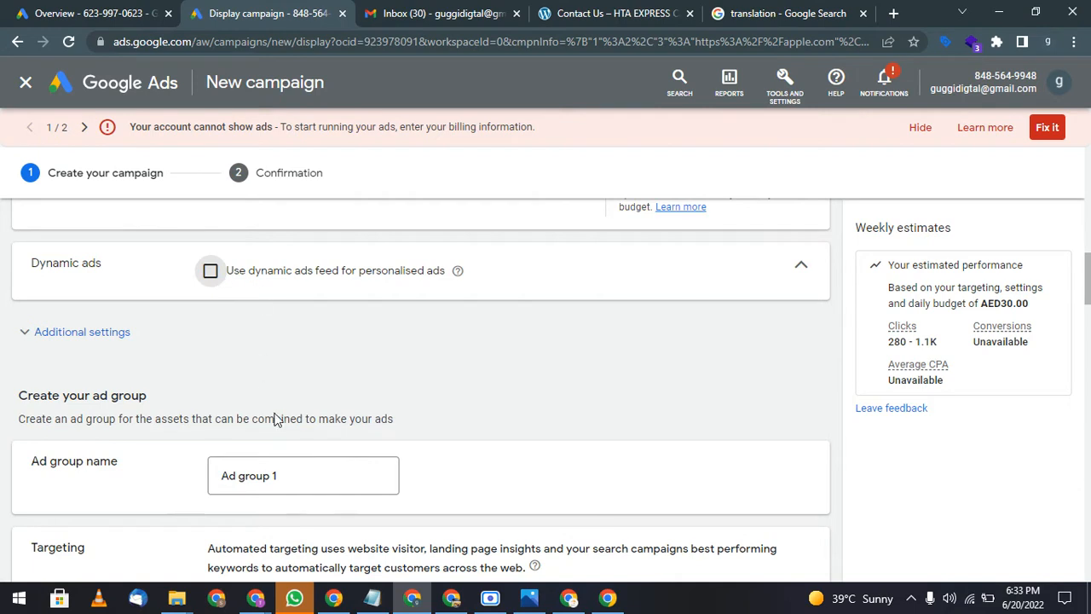
Rename the ad group as "smart display".
{"action": "scroll", "coordinate": [290, 430], "scroll_direction": "down", "scroll_amount": 1}
{"action": "left_click", "coordinate": [332, 398]}
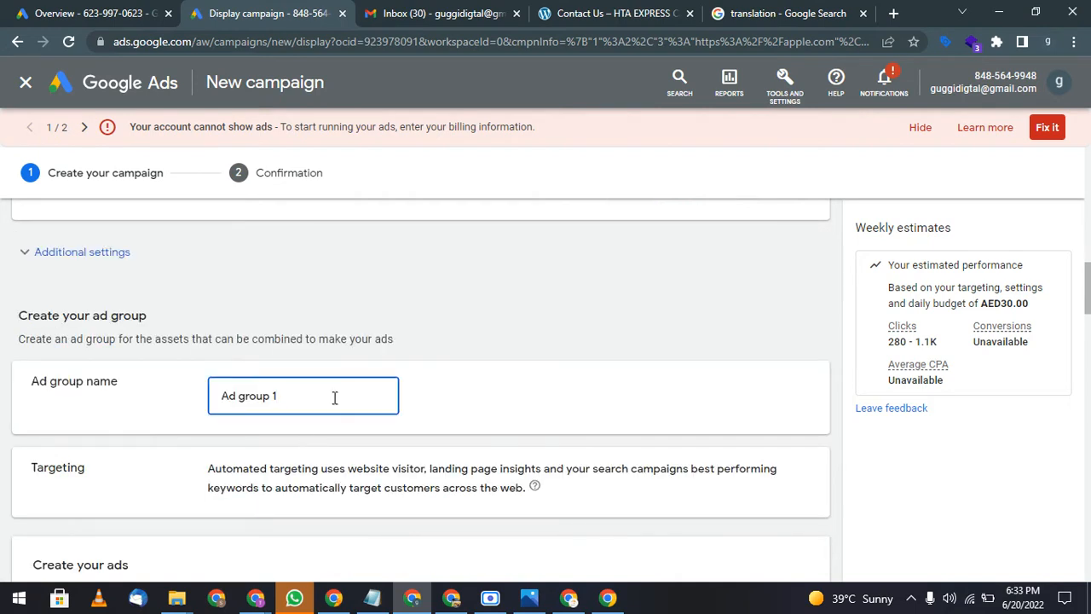
{"action": "key", "text": "ctrl+a"}
{"action": "key", "text": "BackSpace"}
{"action": "type", "text": "smart displa"}
Read the ad group's automated targeting description and look over the section for creating the responsive display ad.
{"action": "left_click_drag", "start_coordinate": [207, 471], "coordinate": [273, 474]}
{"action": "left_click", "coordinate": [272, 474]}
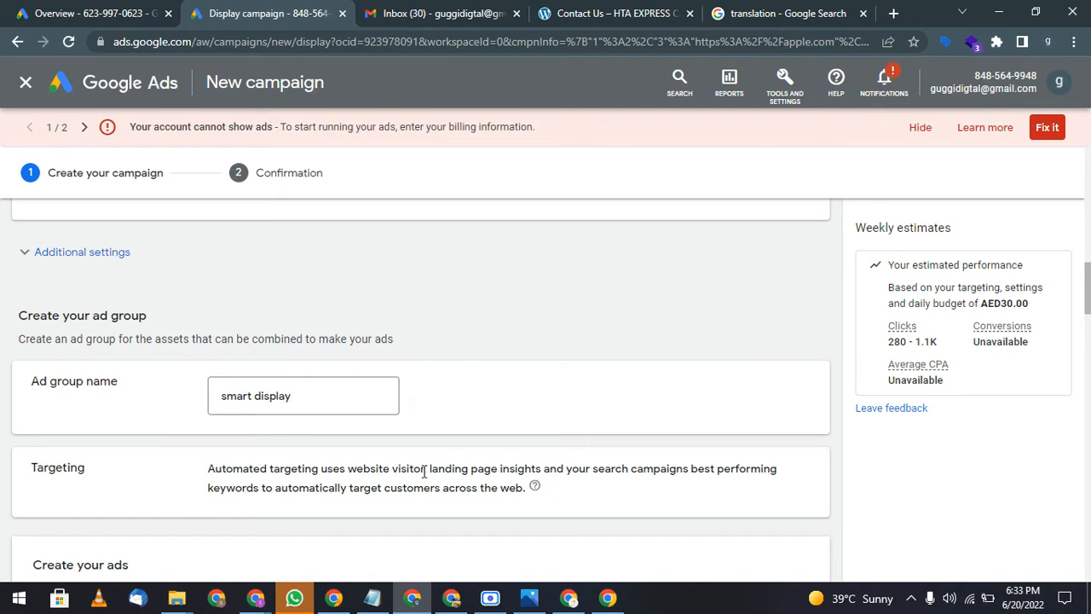
{"action": "left_click_drag", "start_coordinate": [425, 470], "coordinate": [207, 471]}
{"action": "left_click_drag", "start_coordinate": [429, 468], "coordinate": [684, 468]}
{"action": "left_click", "coordinate": [563, 469]}
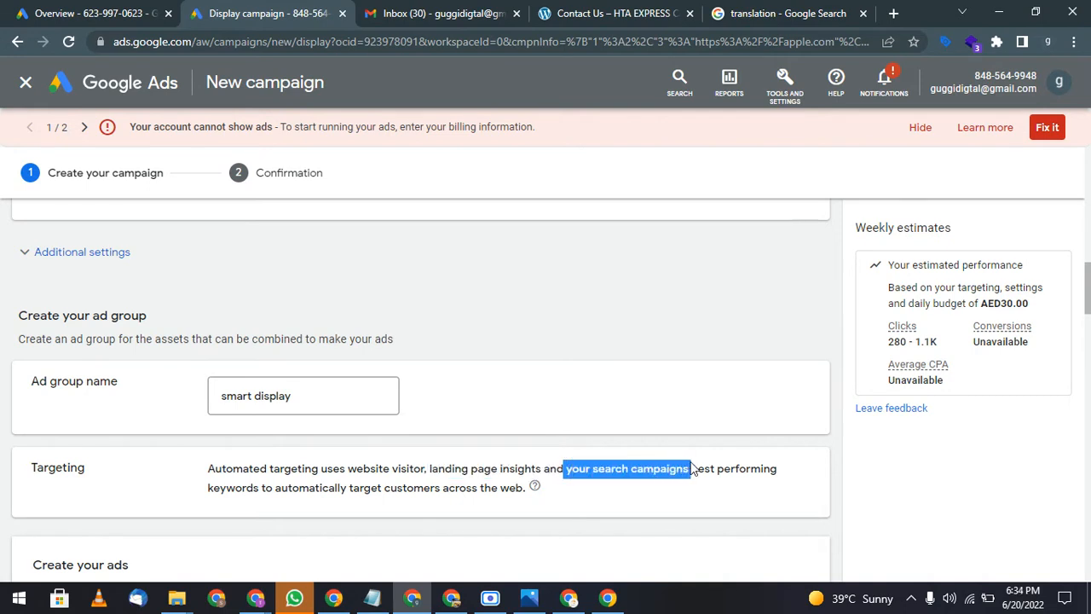
{"action": "left_click", "coordinate": [692, 465]}
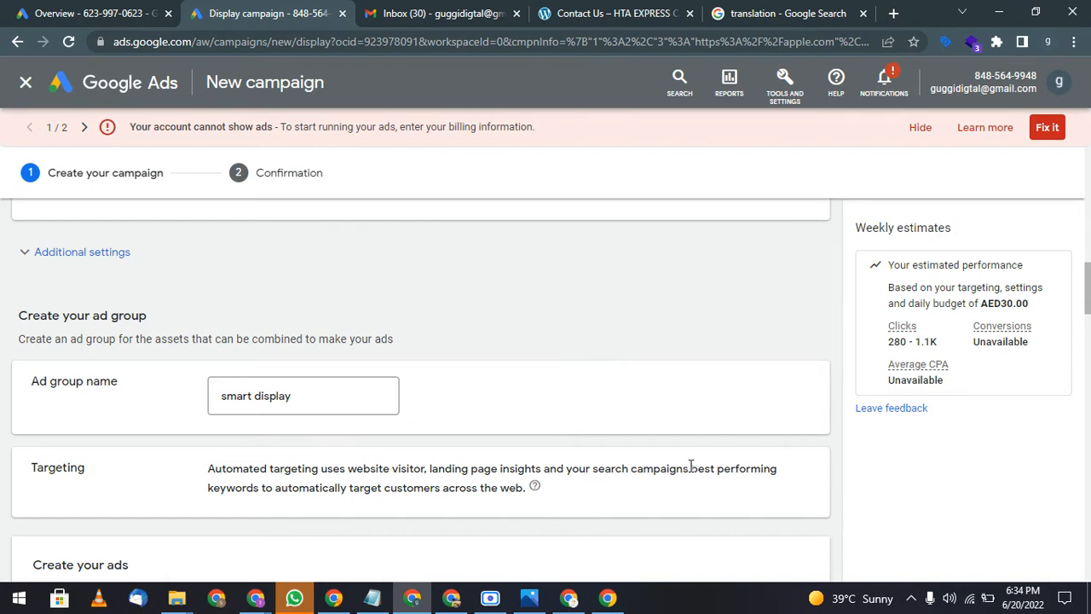
{"action": "left_click_drag", "start_coordinate": [690, 464], "coordinate": [504, 484]}
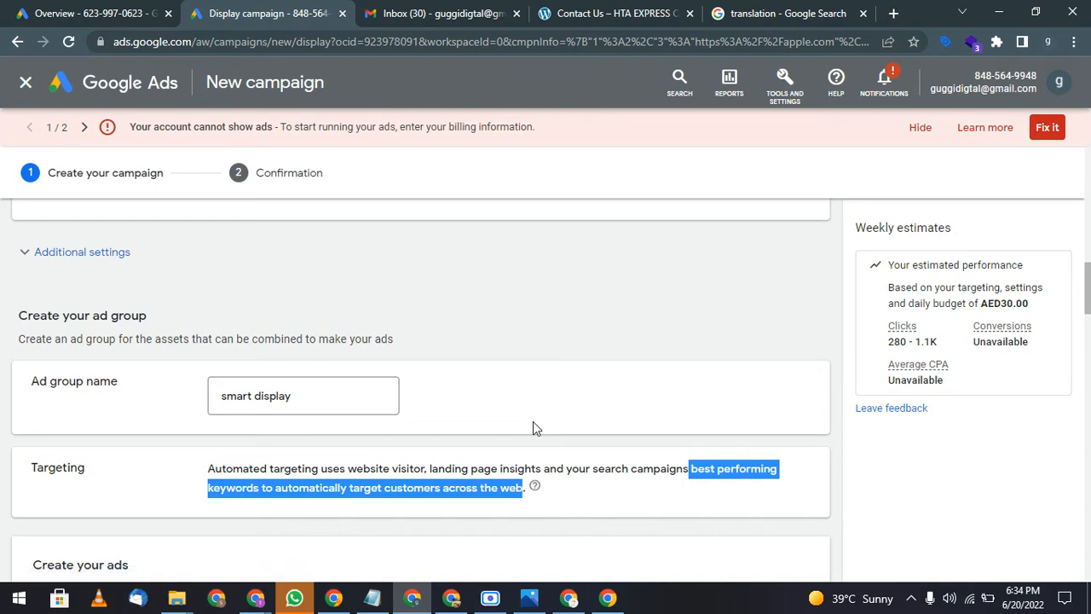
{"action": "left_click", "coordinate": [564, 464]}
{"action": "scroll", "coordinate": [562, 471], "scroll_direction": "down", "scroll_amount": 2}
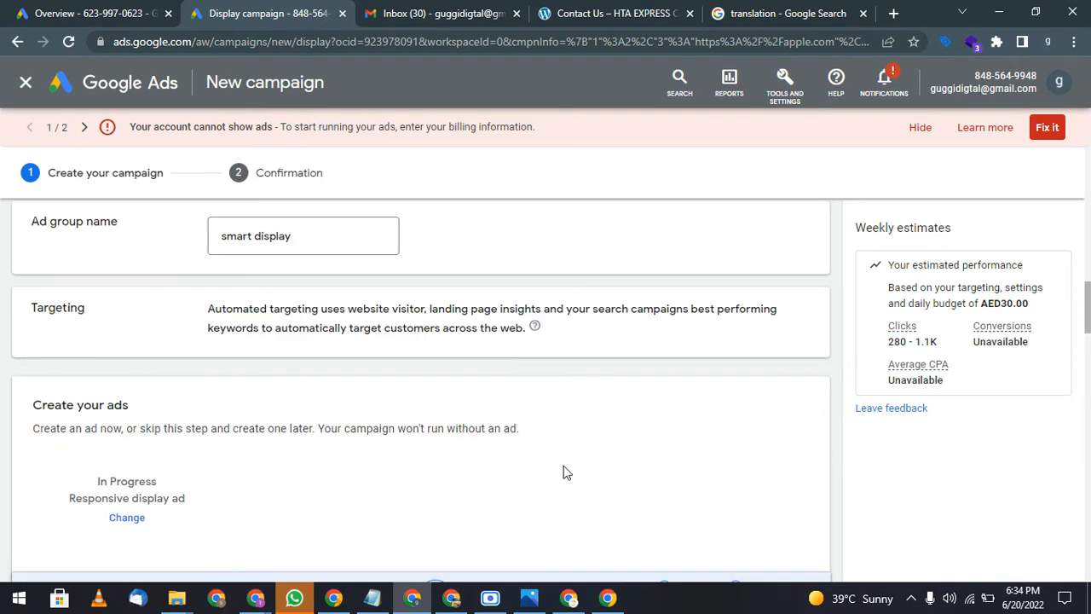
{"action": "scroll", "coordinate": [252, 371], "scroll_direction": "down", "scroll_amount": 1}
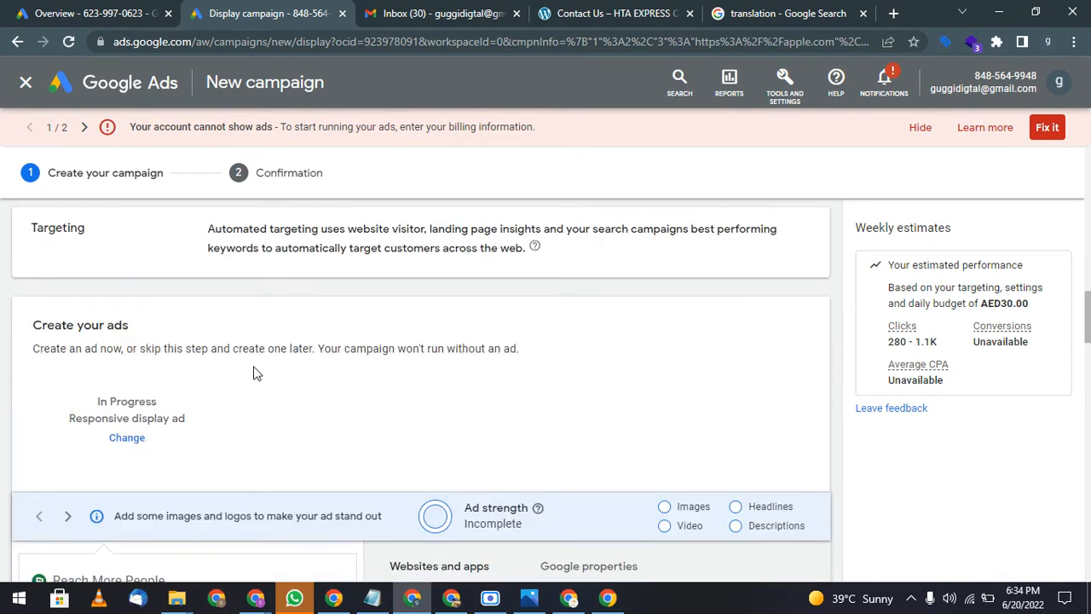
{"action": "scroll", "coordinate": [254, 374], "scroll_direction": "up", "scroll_amount": 1}
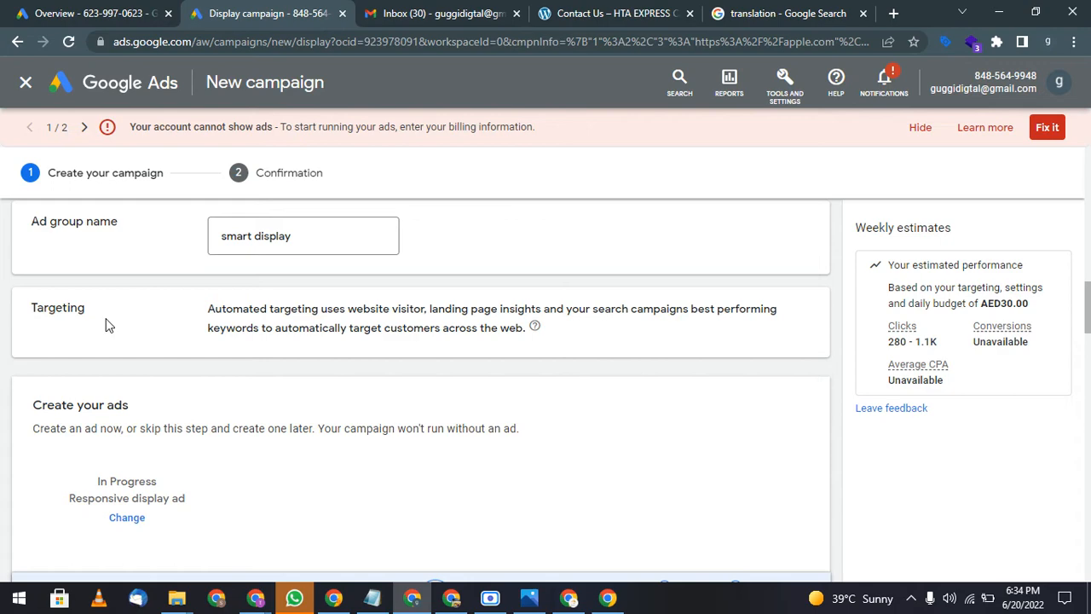
{"action": "scroll", "coordinate": [341, 537], "scroll_direction": "down", "scroll_amount": 2}
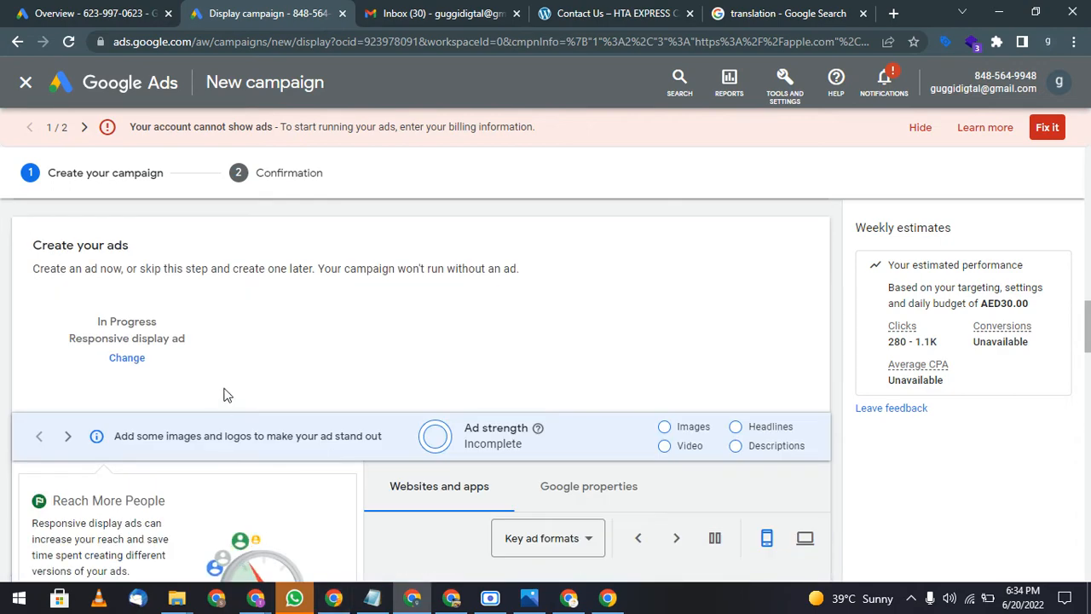
Enter "Apple INC" as the business name of the responsive display ad.
{"action": "scroll", "coordinate": [137, 349], "scroll_direction": "down", "scroll_amount": 2}
{"action": "scroll", "coordinate": [128, 383], "scroll_direction": "up", "scroll_amount": 2}
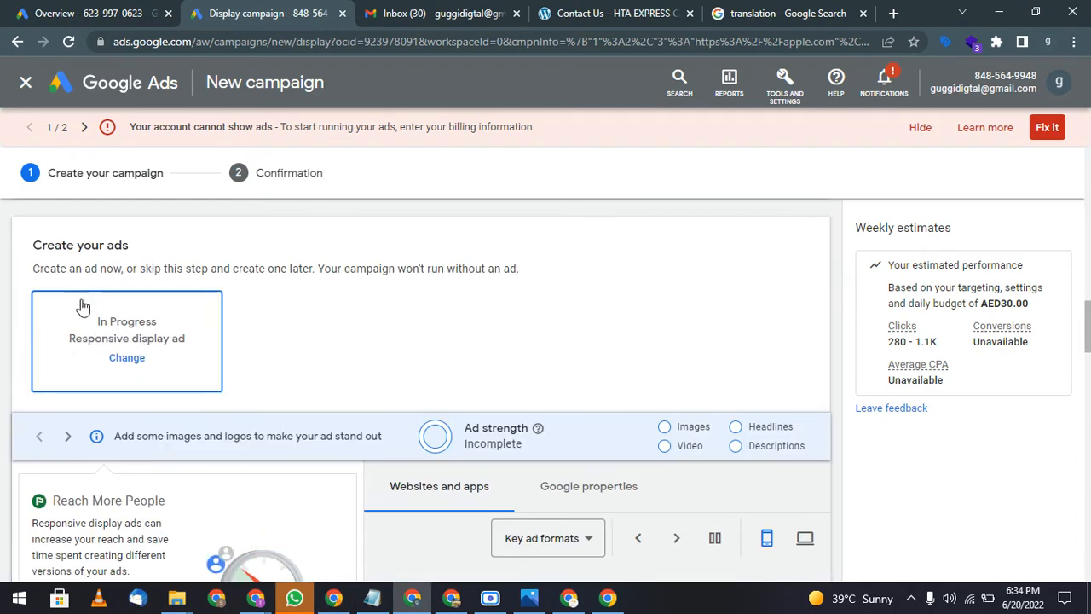
{"action": "scroll", "coordinate": [224, 282], "scroll_direction": "down", "scroll_amount": 4}
{"action": "left_click", "coordinate": [178, 393]}
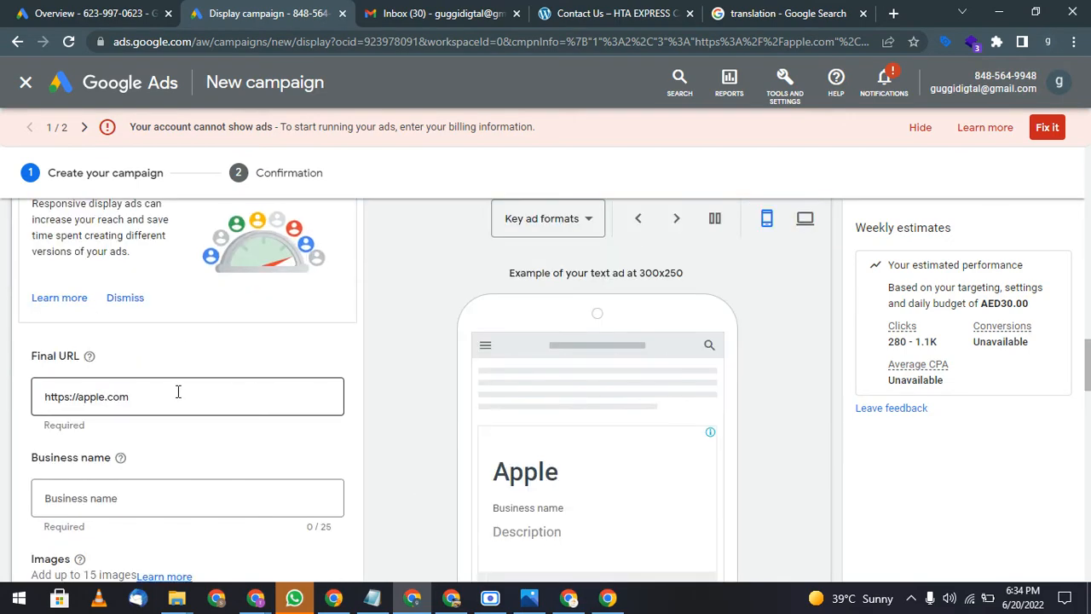
{"action": "left_click", "coordinate": [182, 498]}
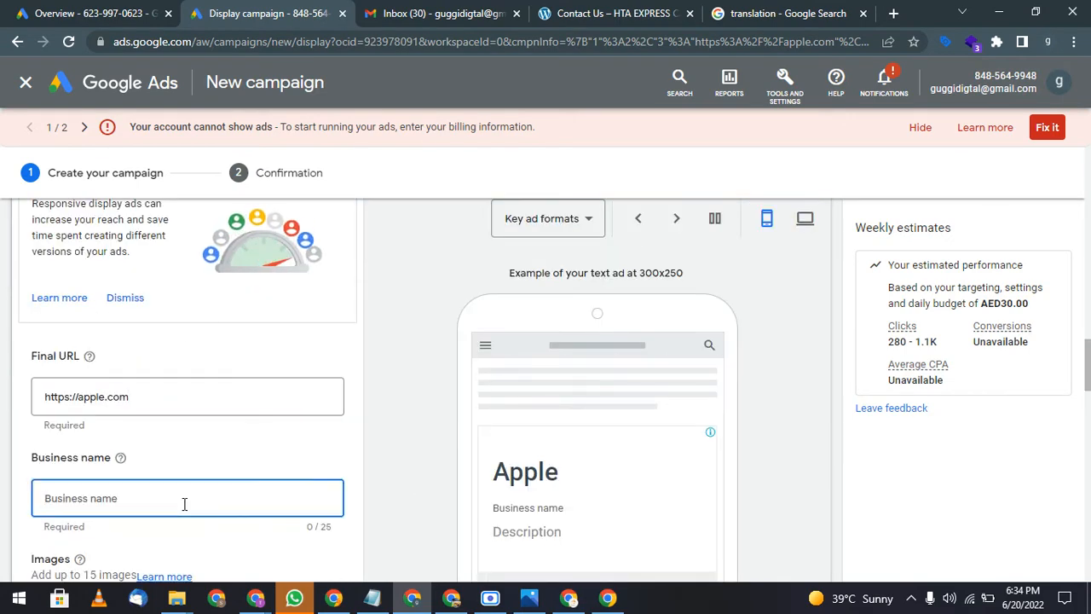
{"action": "type", "text": "Apple INC"}
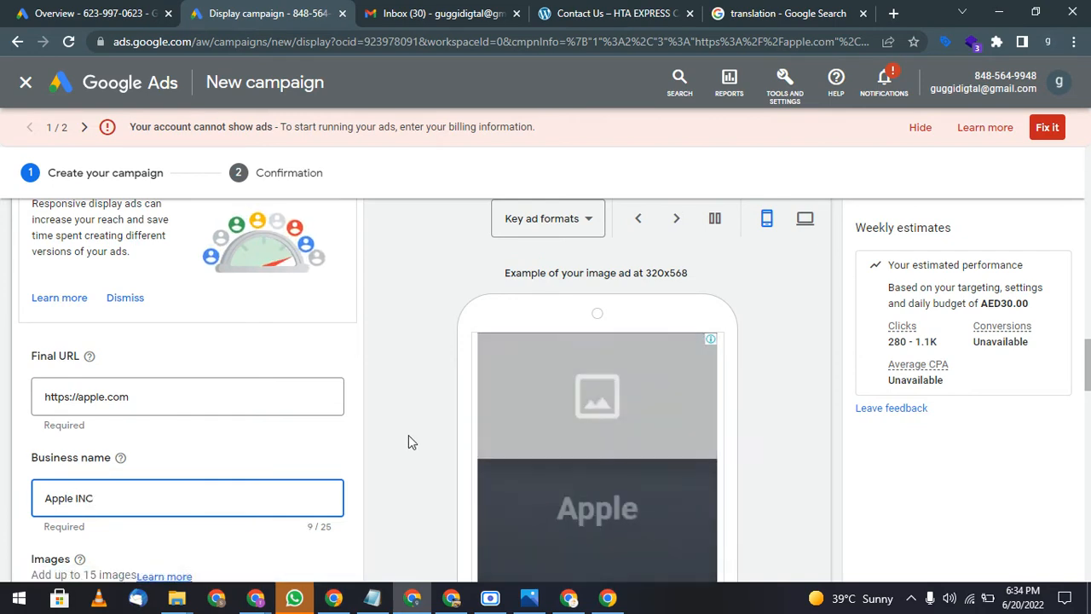
{"action": "scroll", "coordinate": [384, 434], "scroll_direction": "down", "scroll_amount": 2}
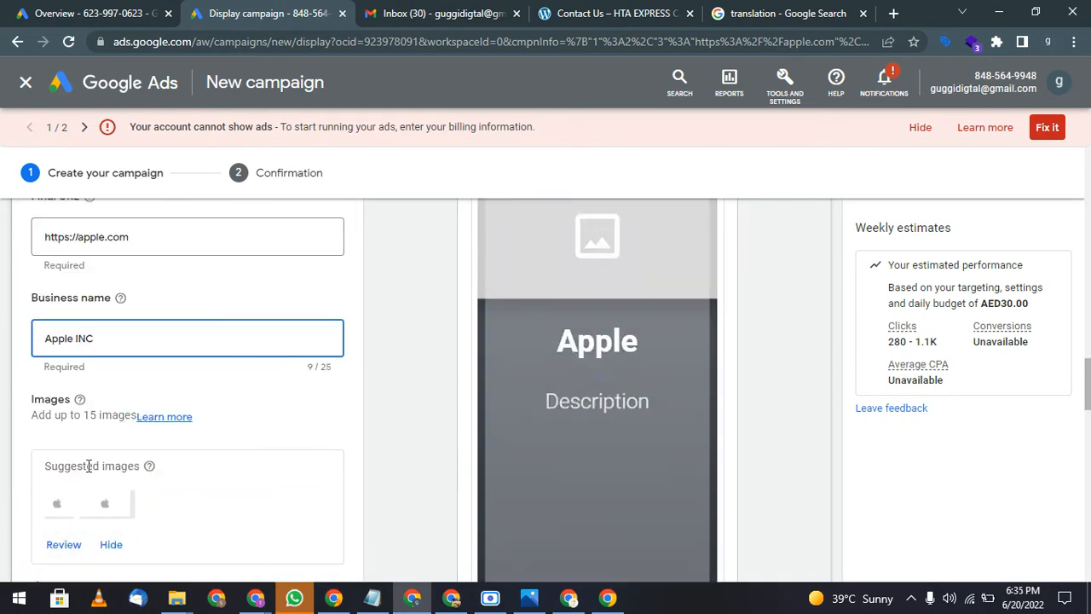
{"action": "scroll", "coordinate": [85, 451], "scroll_direction": "down", "scroll_amount": 1}
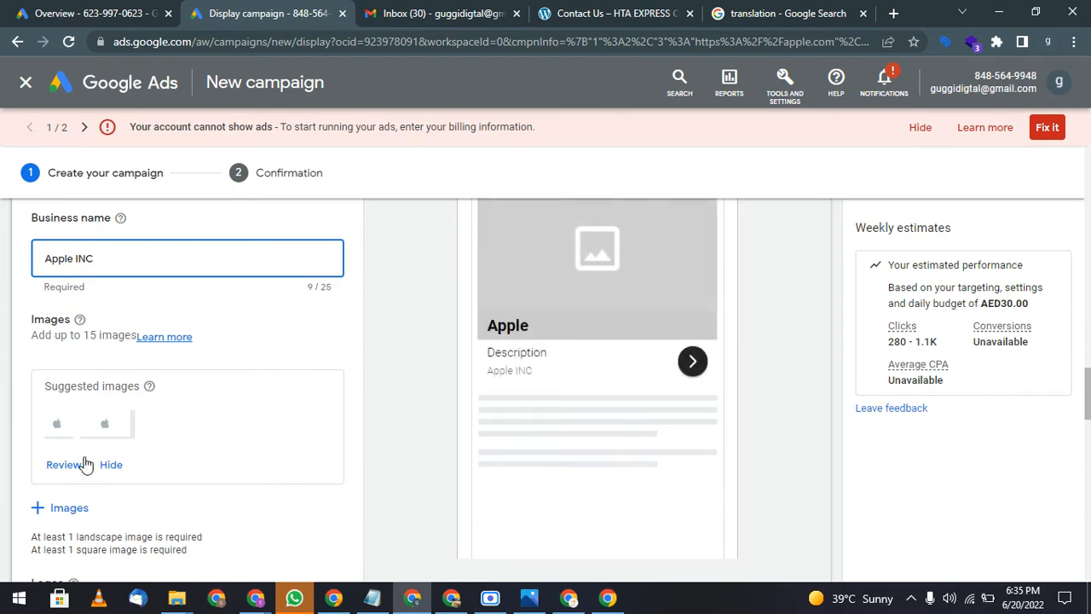
{"action": "left_click", "coordinate": [68, 510]}
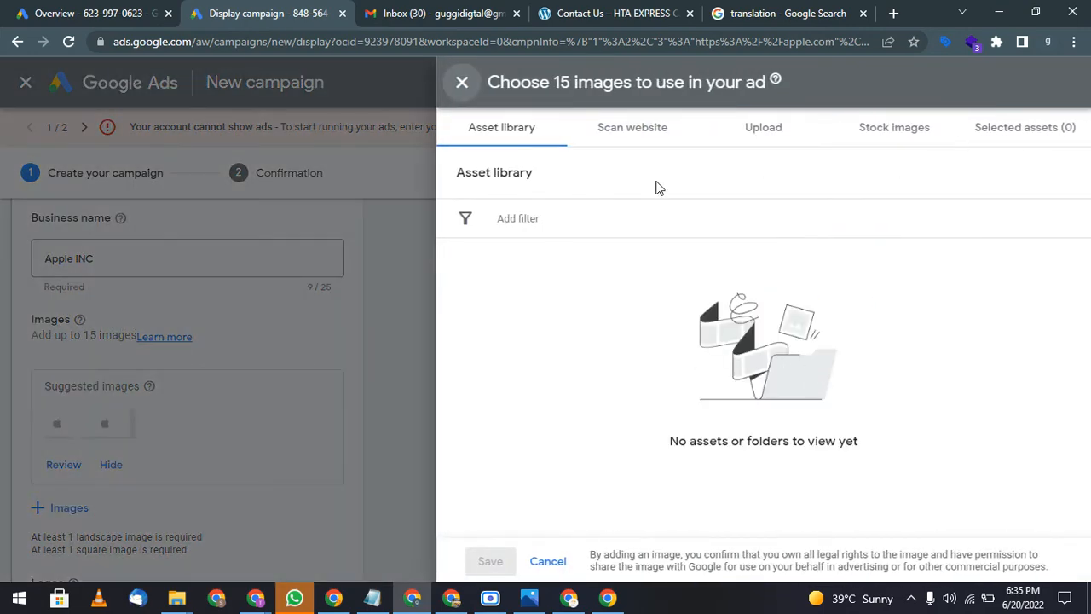
{"action": "left_click", "coordinate": [647, 134]}
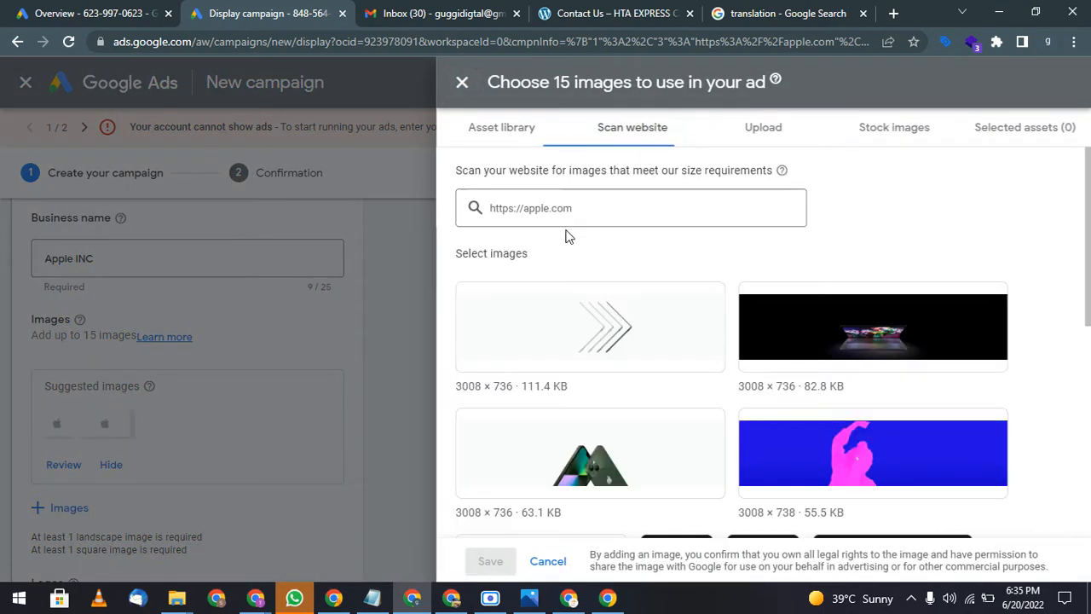
{"action": "left_click", "coordinate": [630, 208]}
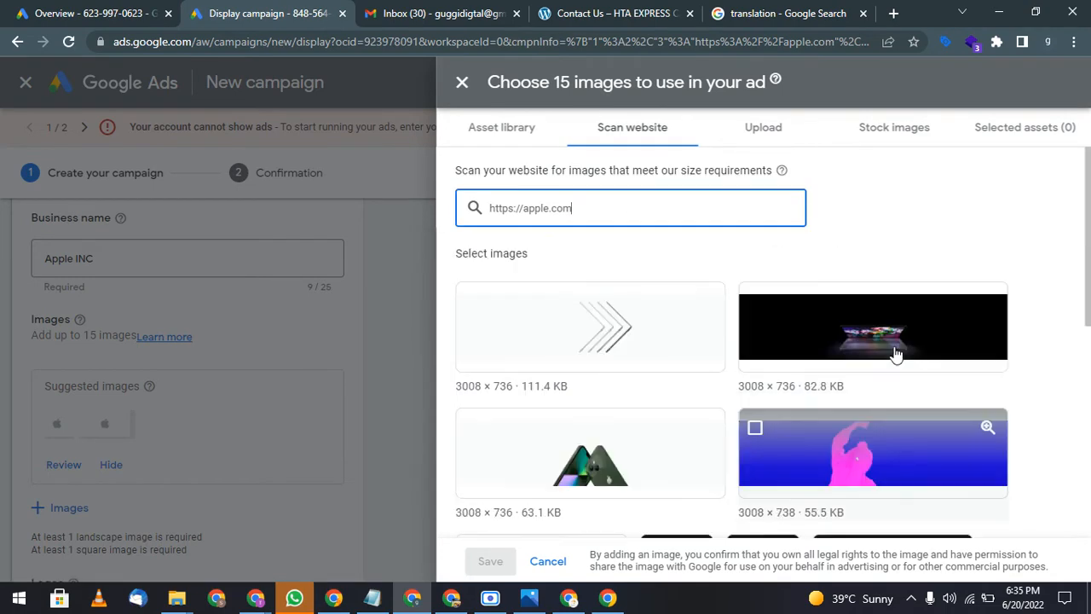
{"action": "scroll", "coordinate": [635, 469], "scroll_direction": "down", "scroll_amount": 5}
{"action": "scroll", "coordinate": [539, 362], "scroll_direction": "up", "scroll_amount": 3}
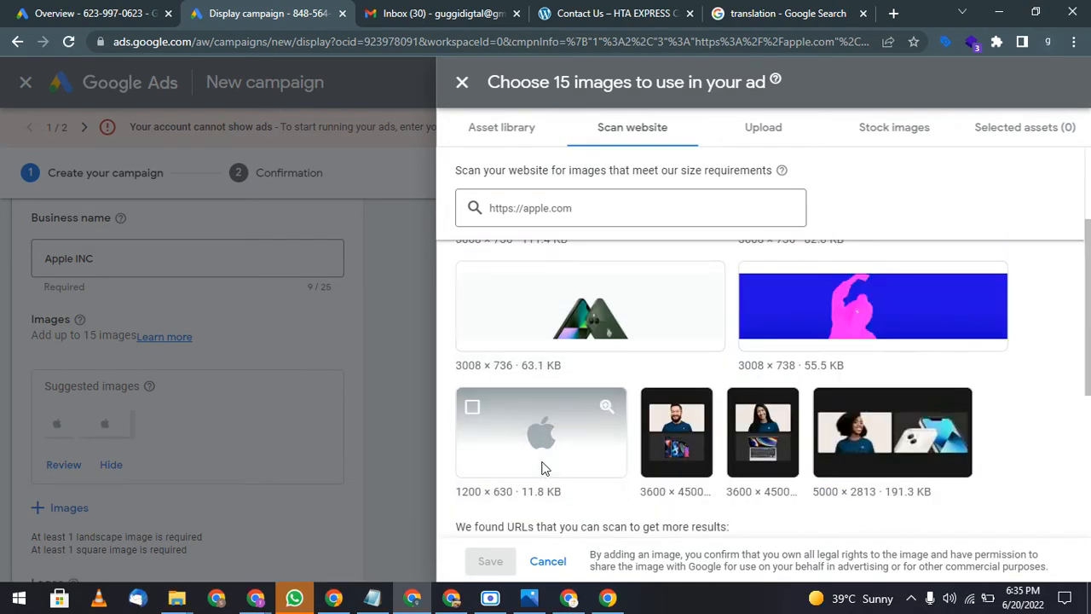
{"action": "left_click", "coordinate": [540, 468]}
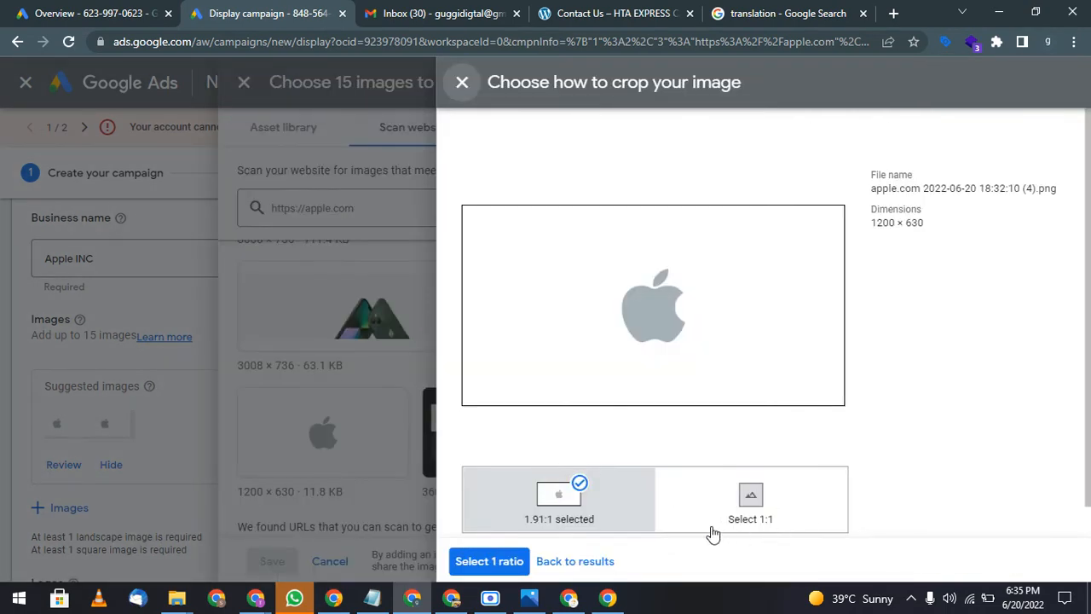
{"action": "left_click", "coordinate": [482, 563]}
Select the pink silhouette, green iPhone and dark laptop images from the website scan, each in both the 1.91:1 and 1:1 ratios.
{"action": "left_click", "coordinate": [896, 312]}
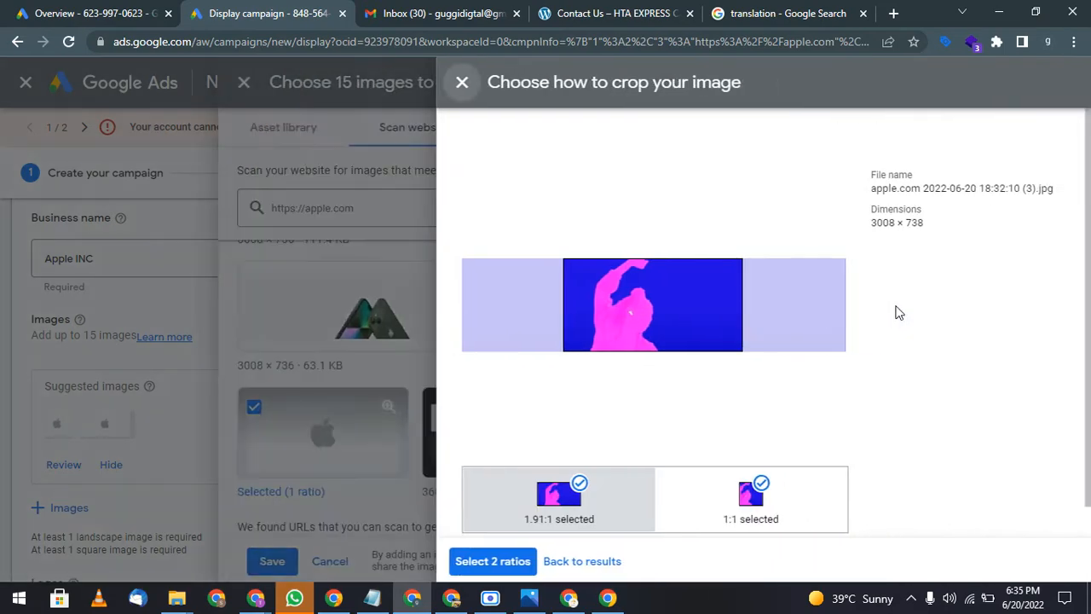
{"action": "left_click", "coordinate": [505, 546]}
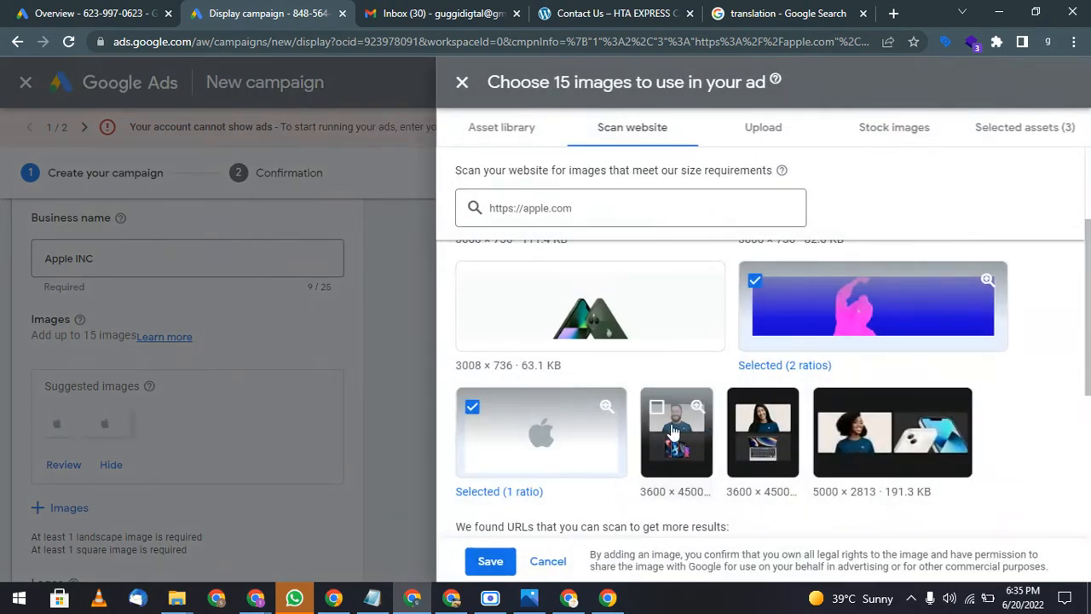
{"action": "left_click", "coordinate": [657, 345]}
{"action": "left_click", "coordinate": [499, 563]}
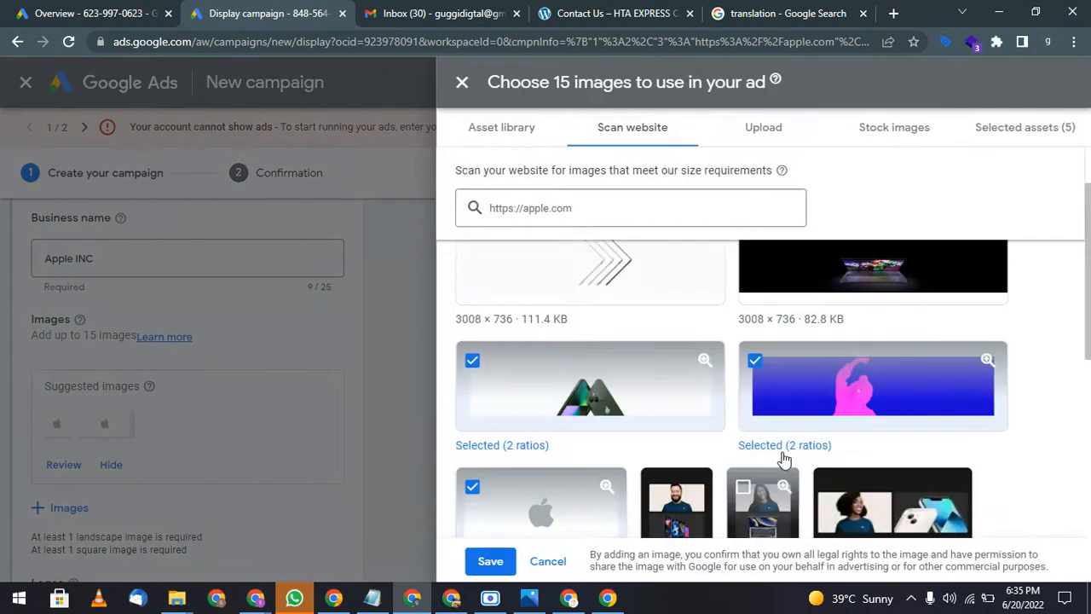
{"action": "left_click", "coordinate": [829, 331]}
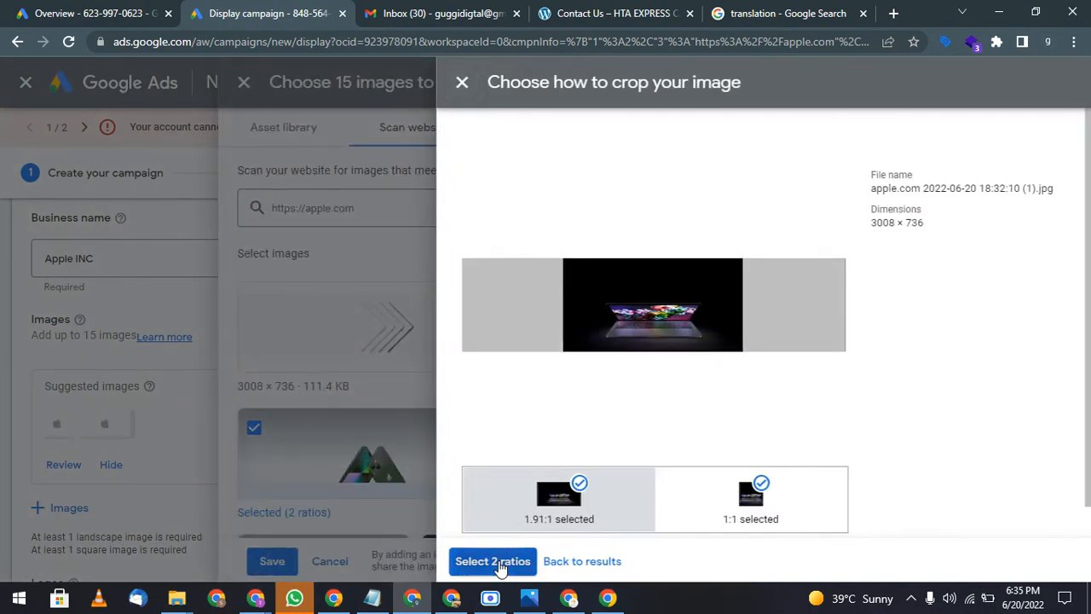
{"action": "left_click", "coordinate": [499, 561]}
Add the scanned image of chevron-shaped lines in both the 1.91:1 and 1:1 ratios, and save the image selection to the ad.
{"action": "scroll", "coordinate": [887, 341], "scroll_direction": "down", "scroll_amount": 3}
{"action": "scroll", "coordinate": [885, 341], "scroll_direction": "down", "scroll_amount": 2}
{"action": "scroll", "coordinate": [885, 341], "scroll_direction": "up", "scroll_amount": 6}
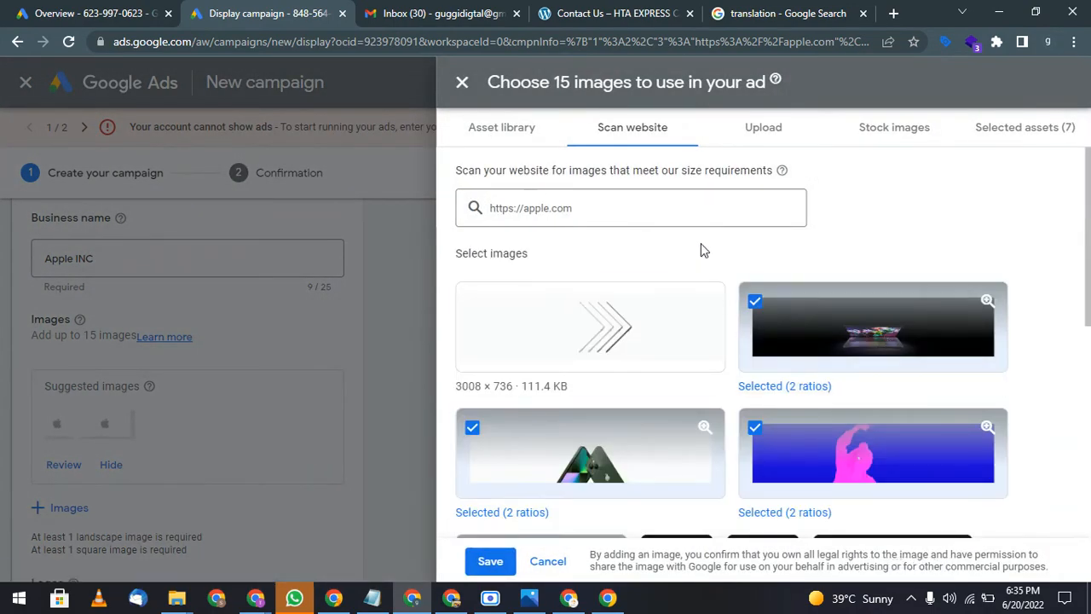
{"action": "scroll", "coordinate": [669, 358], "scroll_direction": "down", "scroll_amount": 4}
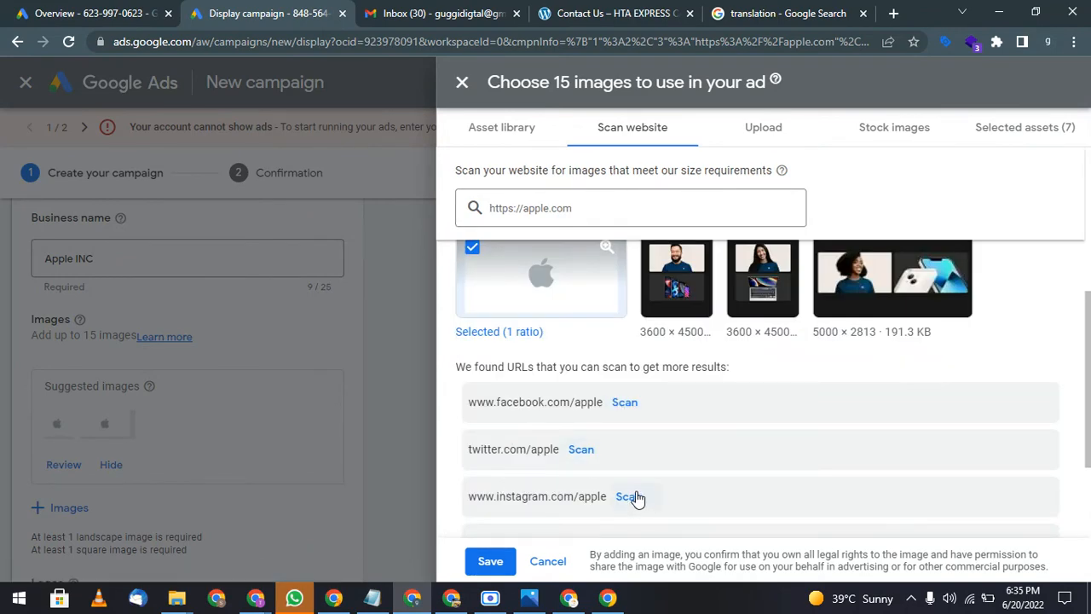
{"action": "scroll", "coordinate": [633, 499], "scroll_direction": "down", "scroll_amount": 2}
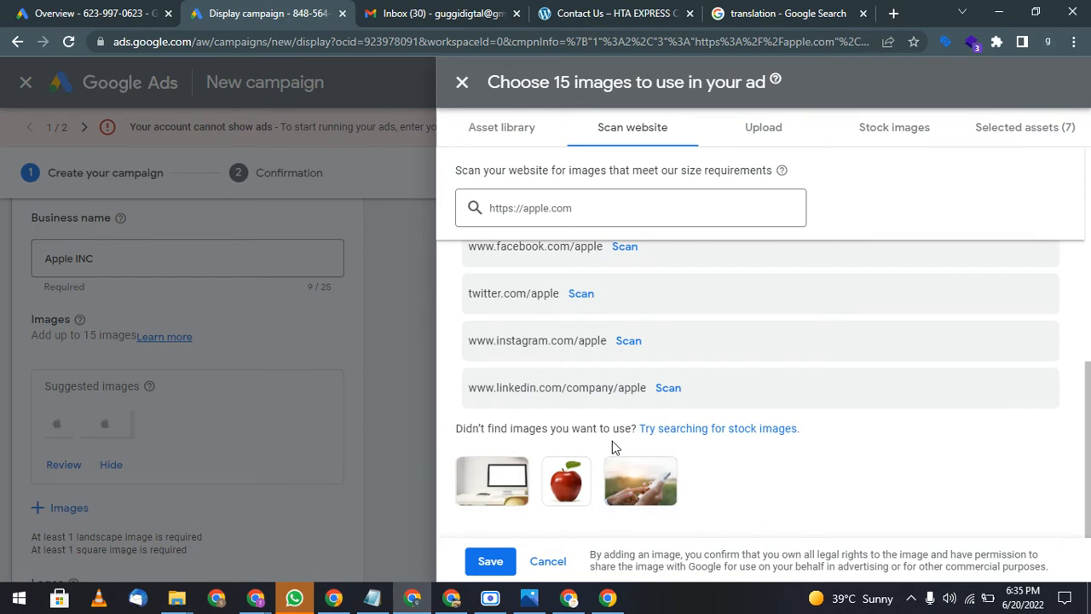
{"action": "scroll", "coordinate": [692, 398], "scroll_direction": "up", "scroll_amount": 6}
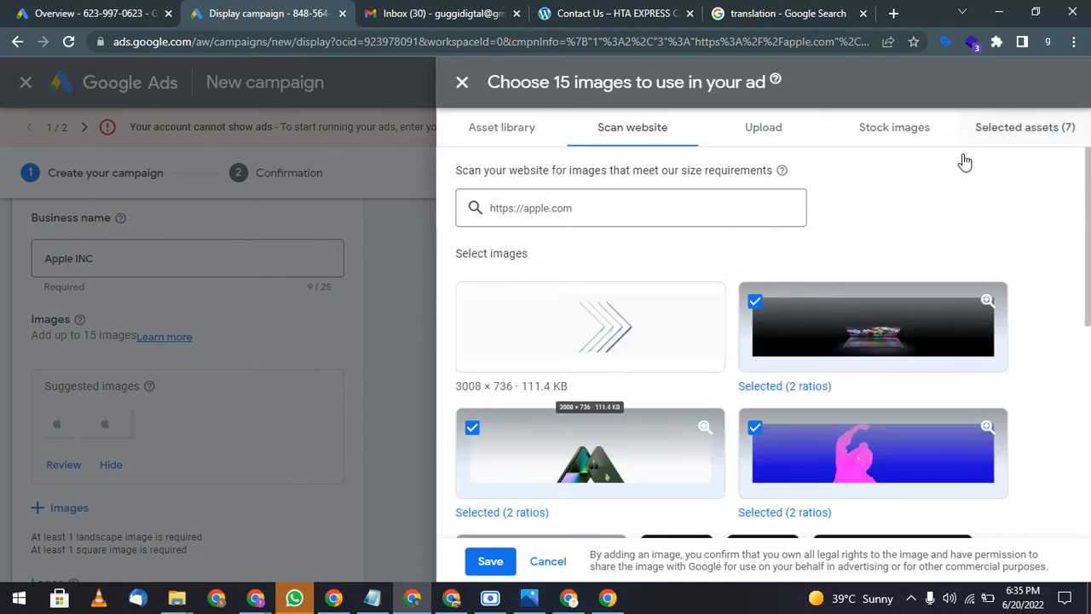
{"action": "left_click", "coordinate": [575, 362]}
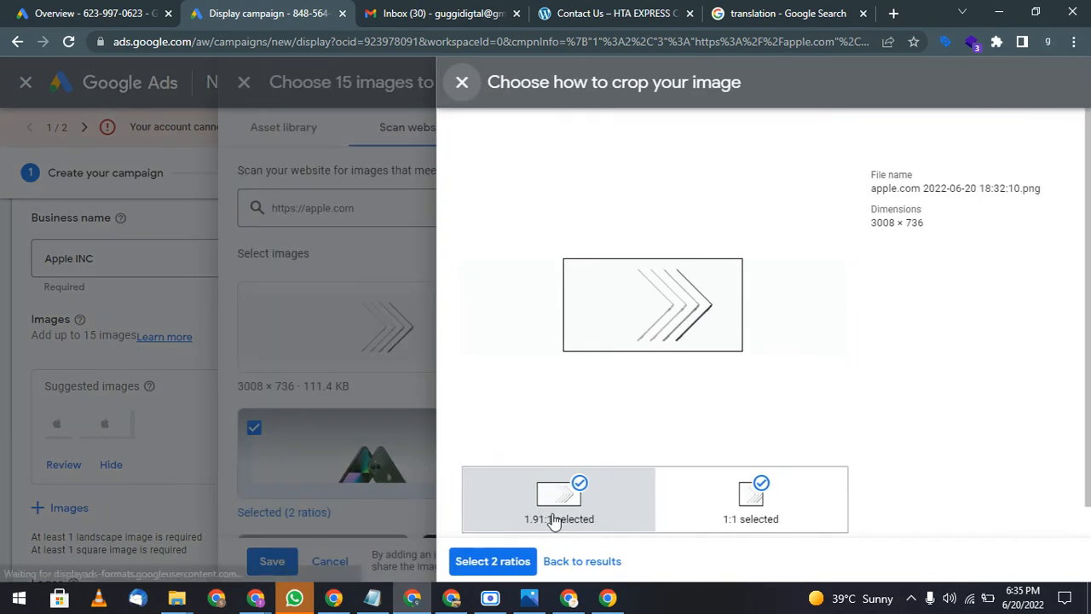
{"action": "left_click", "coordinate": [500, 562]}
{"action": "scroll", "coordinate": [625, 358], "scroll_direction": "down", "scroll_amount": 6}
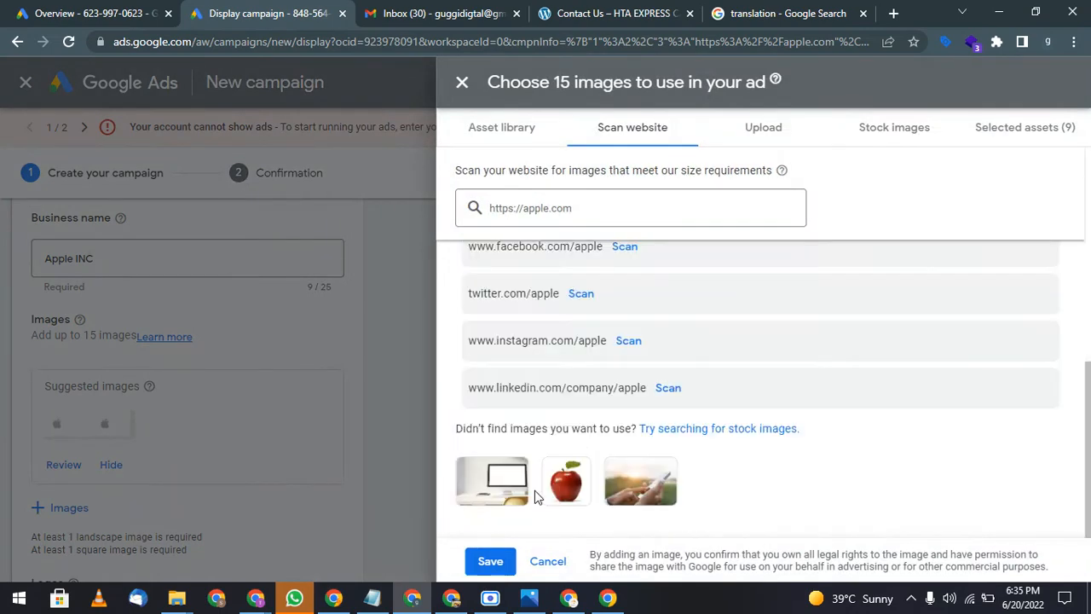
{"action": "left_click", "coordinate": [490, 562]}
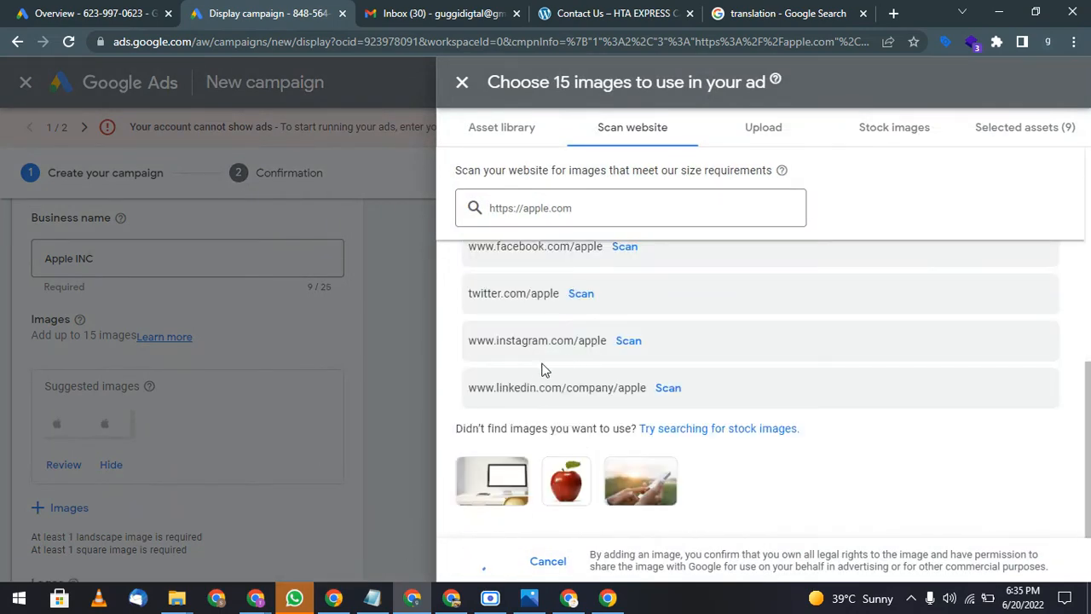
Switch to the browser tab holding the Gmail inbox and open YouTube in it.
{"action": "left_click", "coordinate": [443, 6]}
{"action": "left_click", "coordinate": [399, 49]}
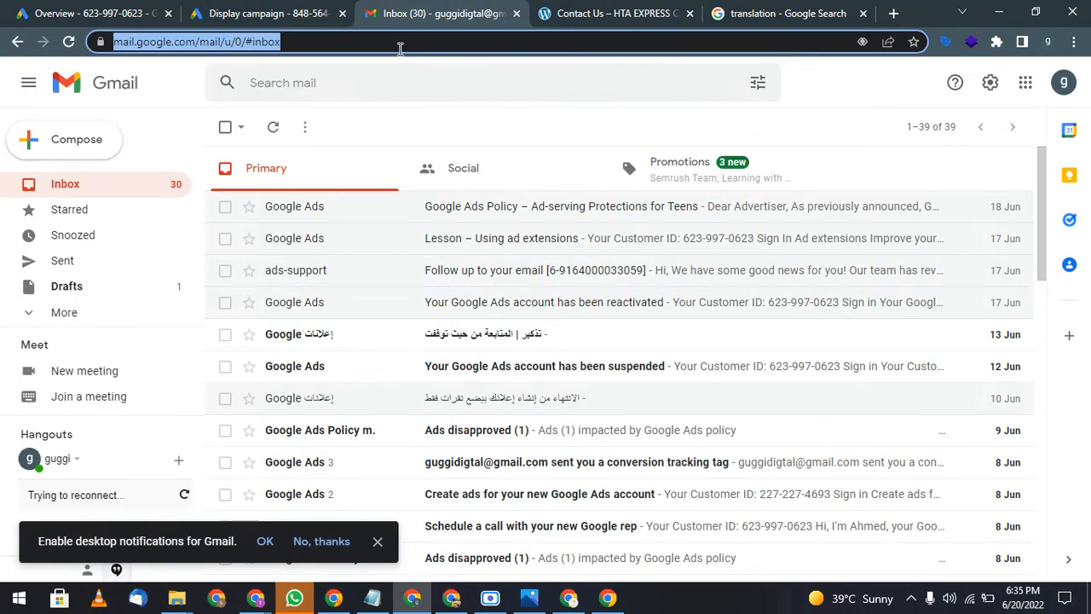
{"action": "type", "text": "youtu"}
{"action": "key", "text": "Return"}
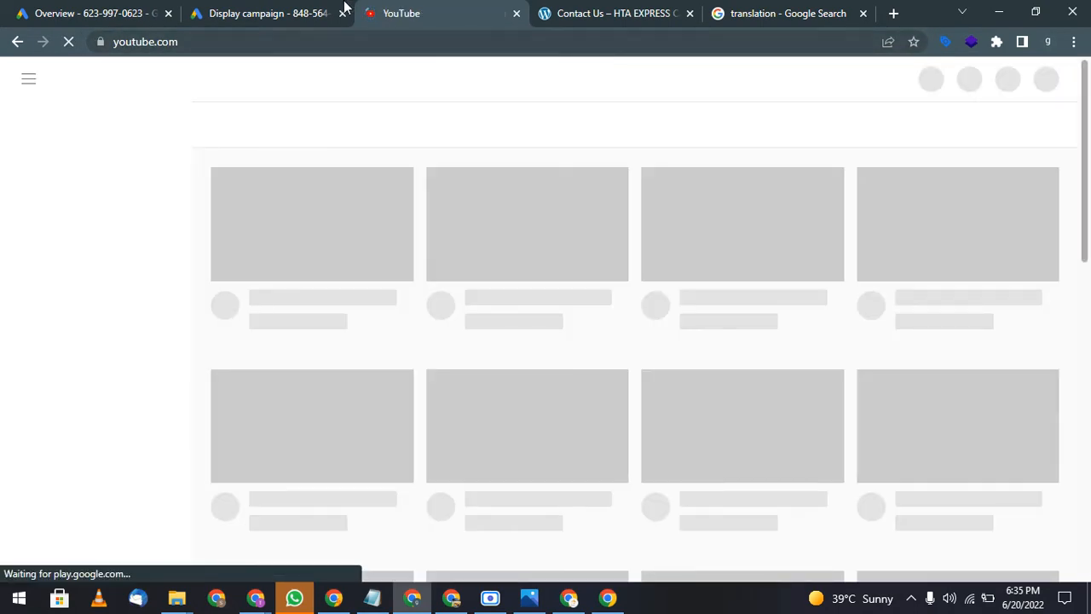
{"action": "left_click", "coordinate": [316, 8]}
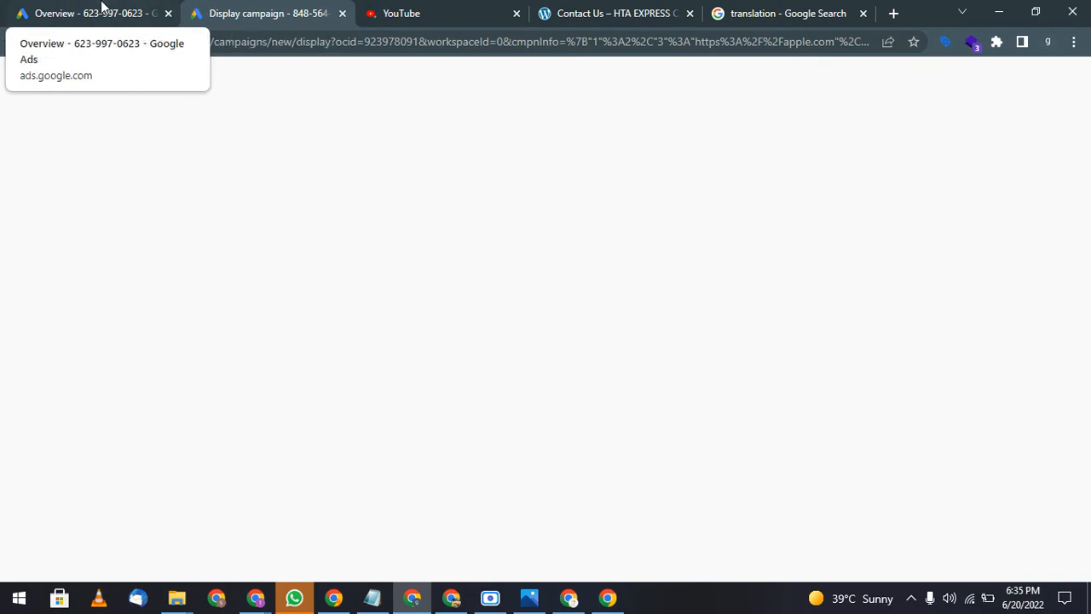
{"action": "left_click", "coordinate": [137, 10]}
{"action": "left_click", "coordinate": [256, 12]}
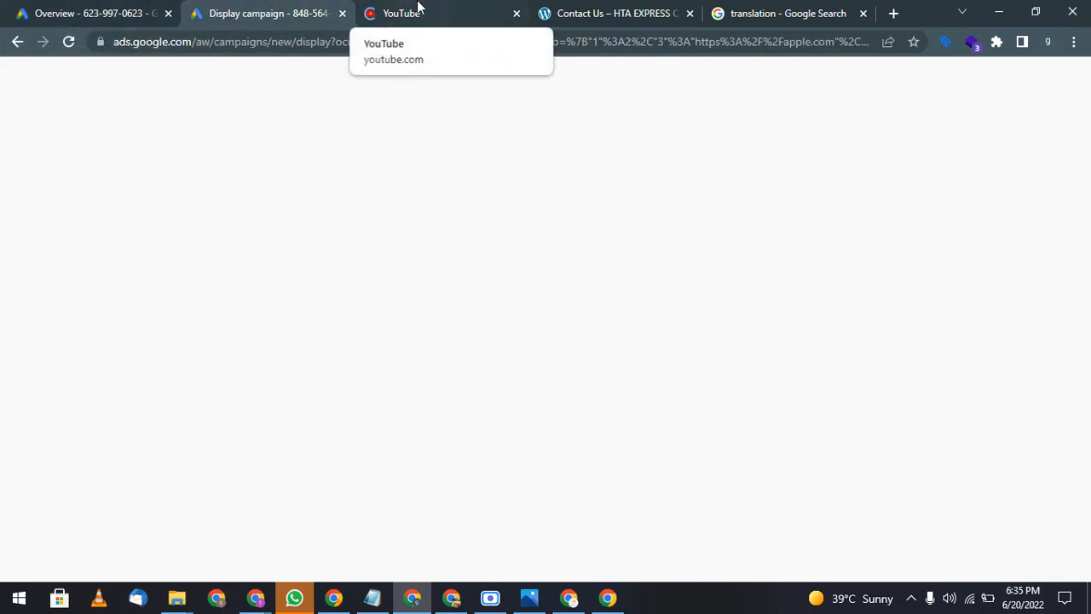
{"action": "left_click", "coordinate": [416, 16]}
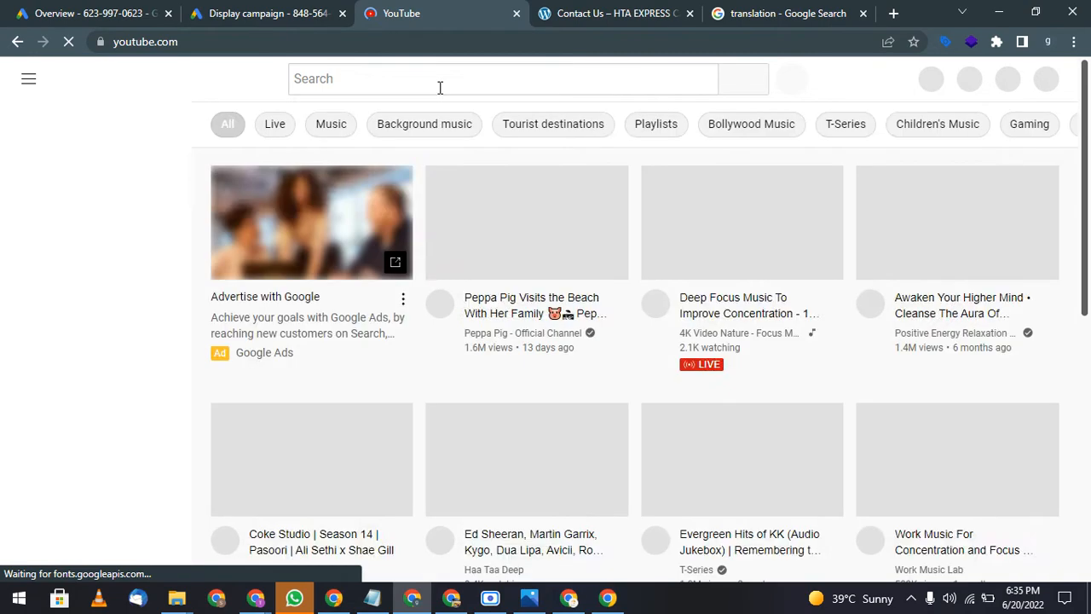
Search YouTube for "apple inc" and open Apple's official channel.
{"action": "left_click", "coordinate": [445, 80]}
{"action": "type", "text": "a"}
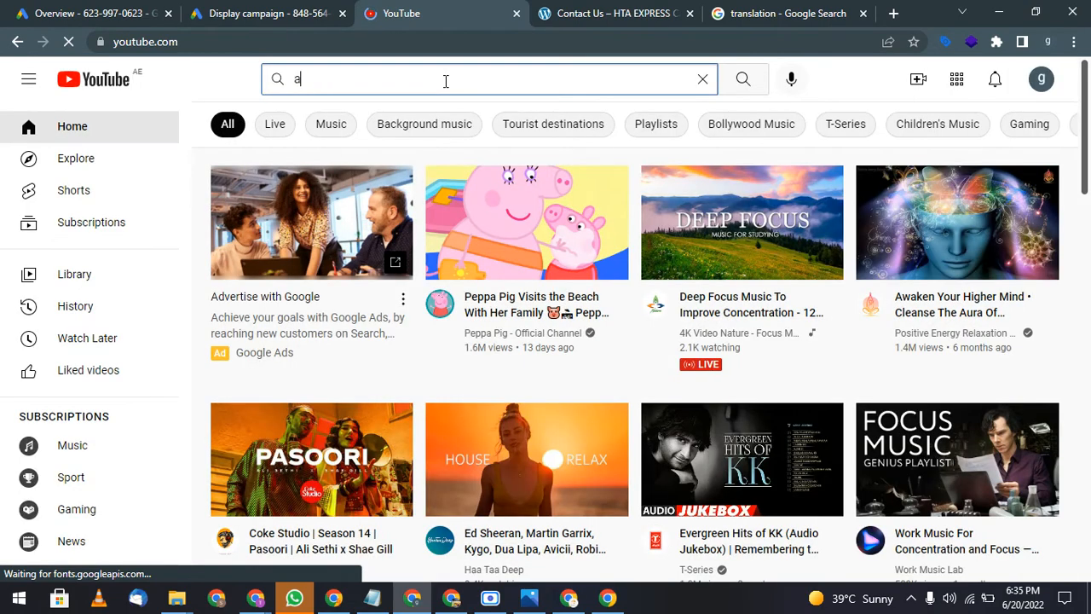
{"action": "type", "text": "oople "}
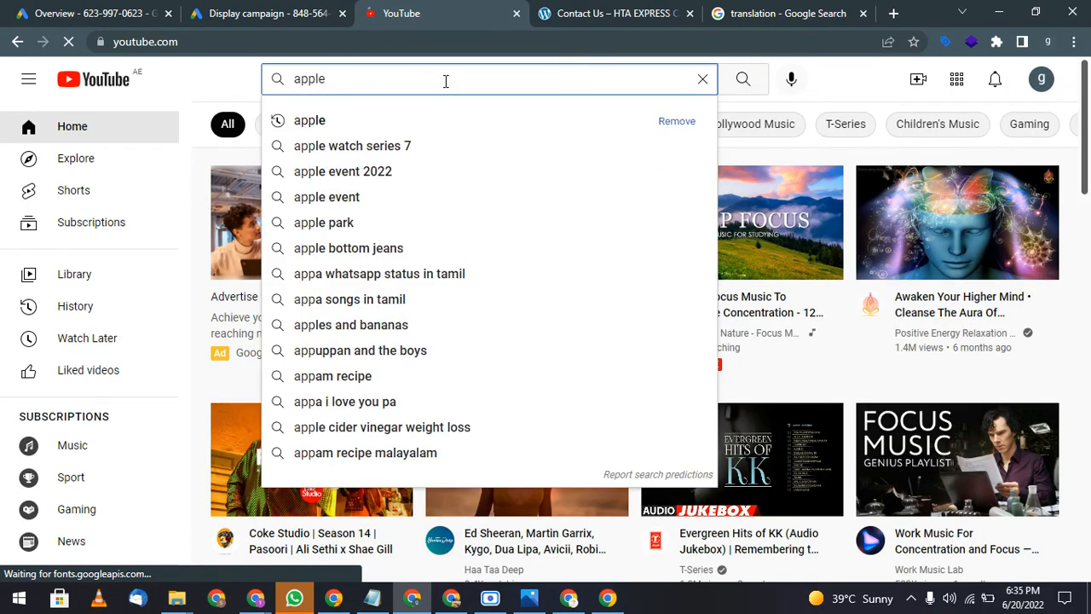
{"action": "type", "text": "inc"}
{"action": "key", "text": "Return"}
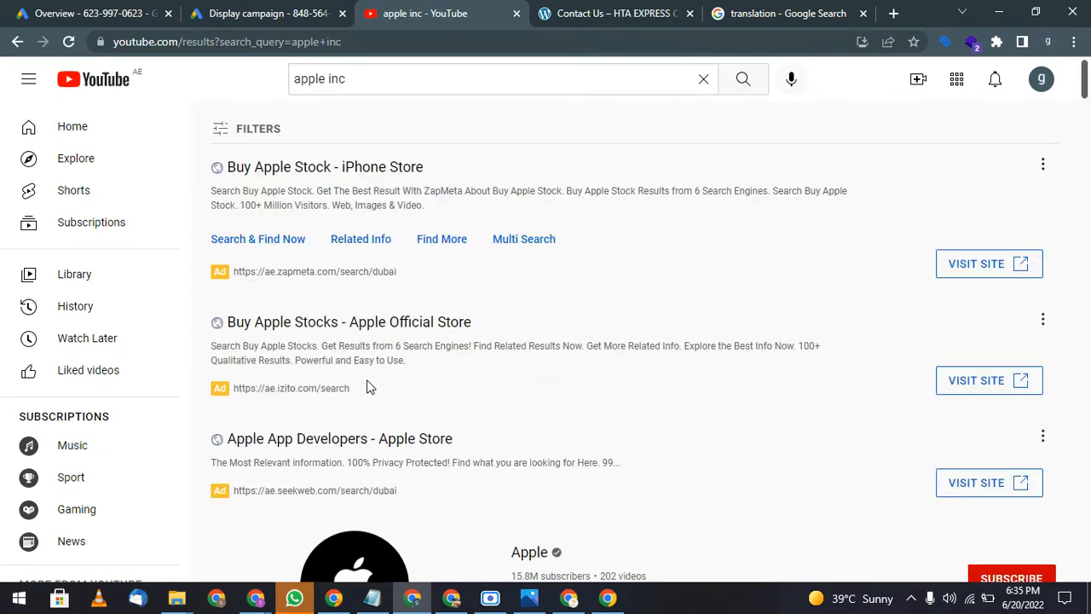
{"action": "scroll", "coordinate": [366, 384], "scroll_direction": "down", "scroll_amount": 2}
{"action": "left_click", "coordinate": [522, 396]}
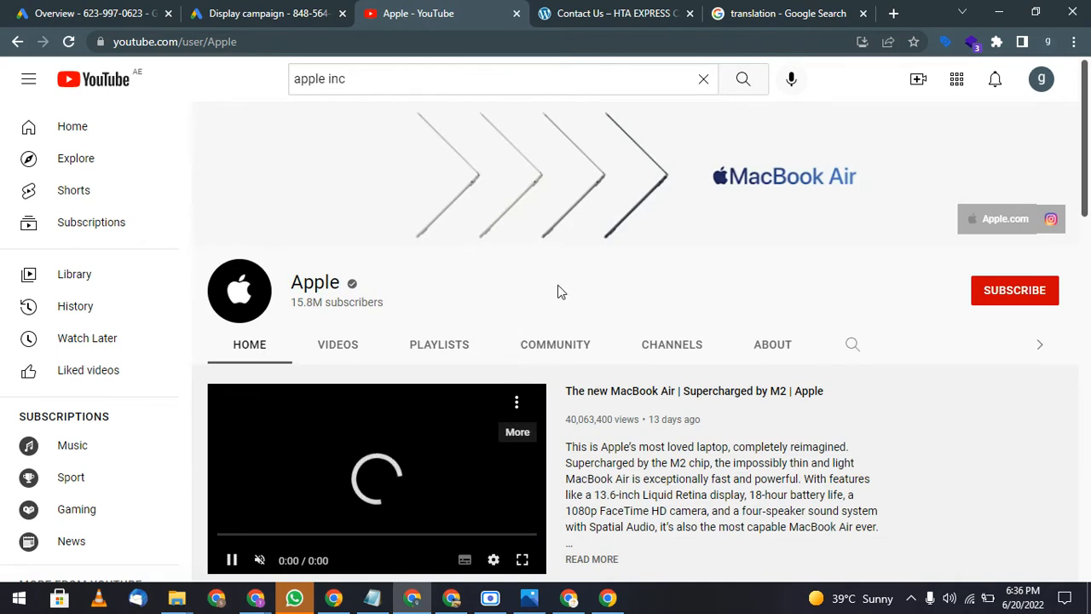
Open the channel's video "The new MacBook Air | Supercharged by M2 | Apple", then return to the logos and videos of the Google Ads ad.
{"action": "left_click", "coordinate": [231, 560]}
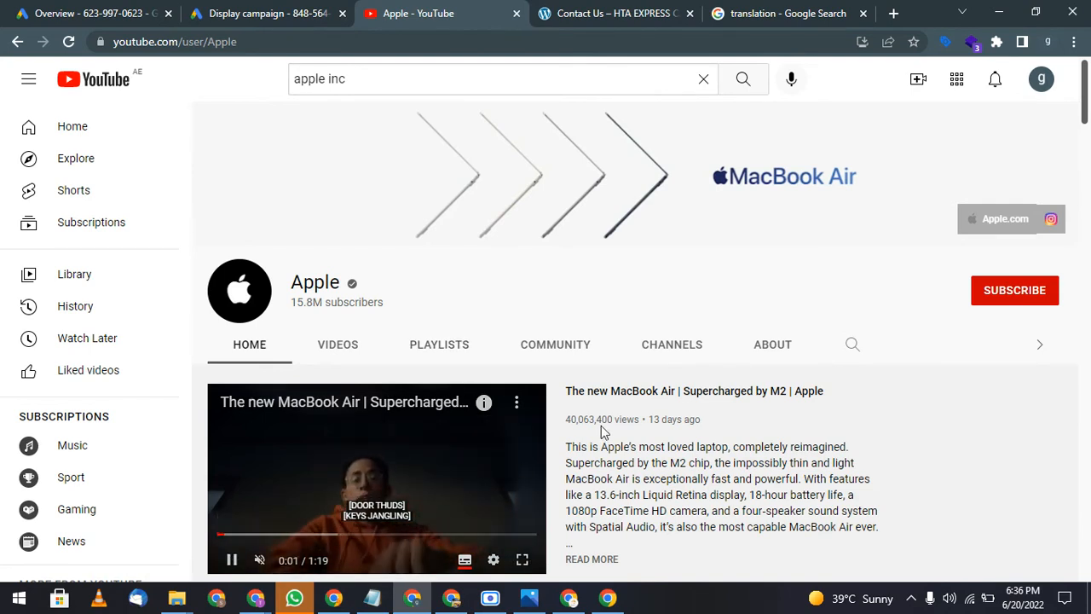
{"action": "left_click", "coordinate": [606, 394]}
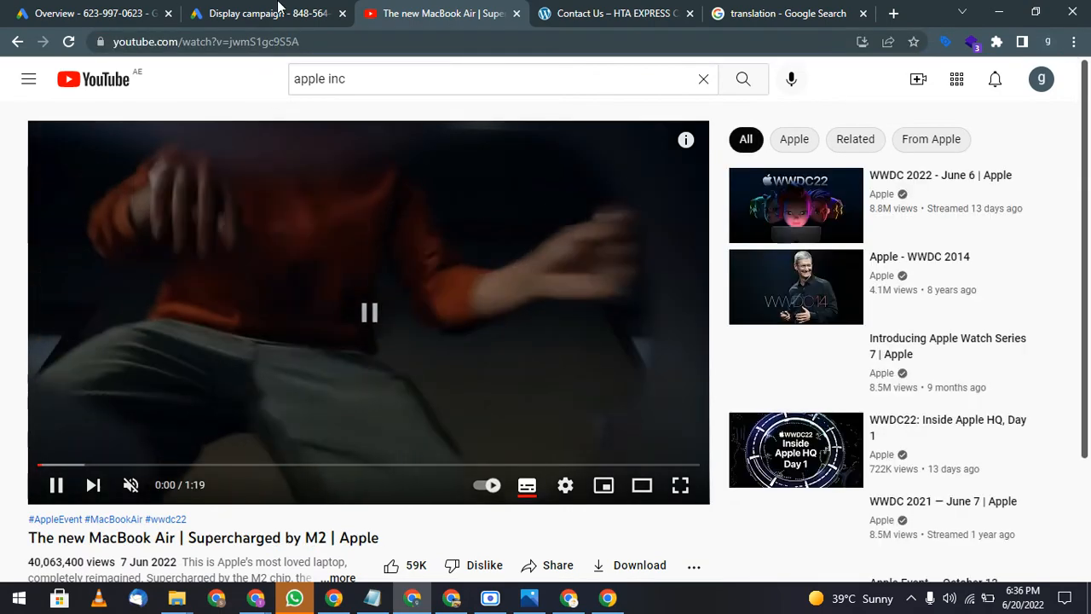
{"action": "left_click", "coordinate": [279, 10]}
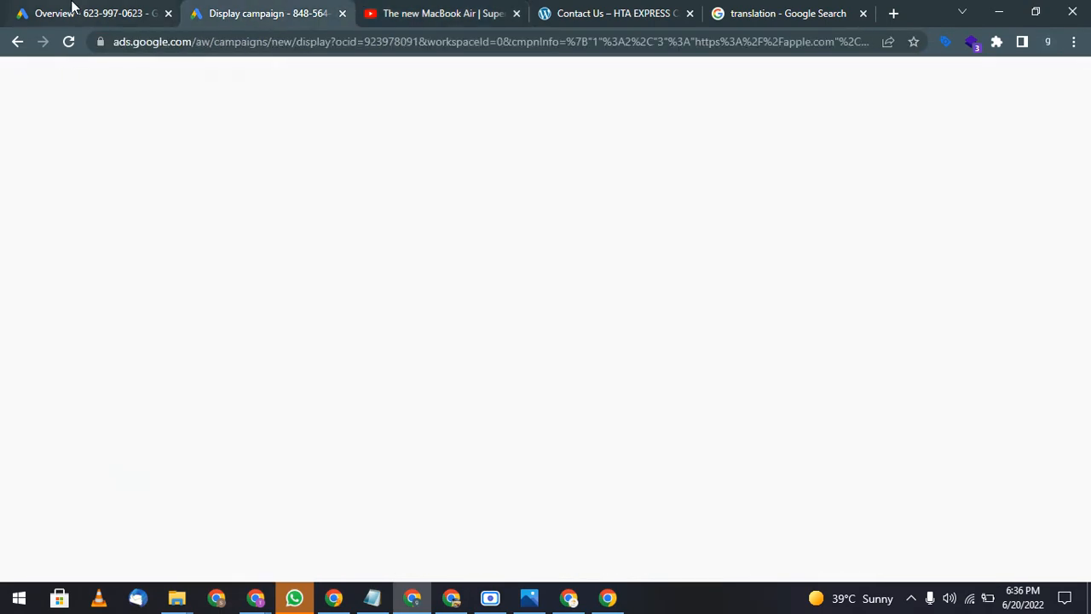
{"action": "scroll", "coordinate": [173, 364], "scroll_direction": "down", "scroll_amount": 2}
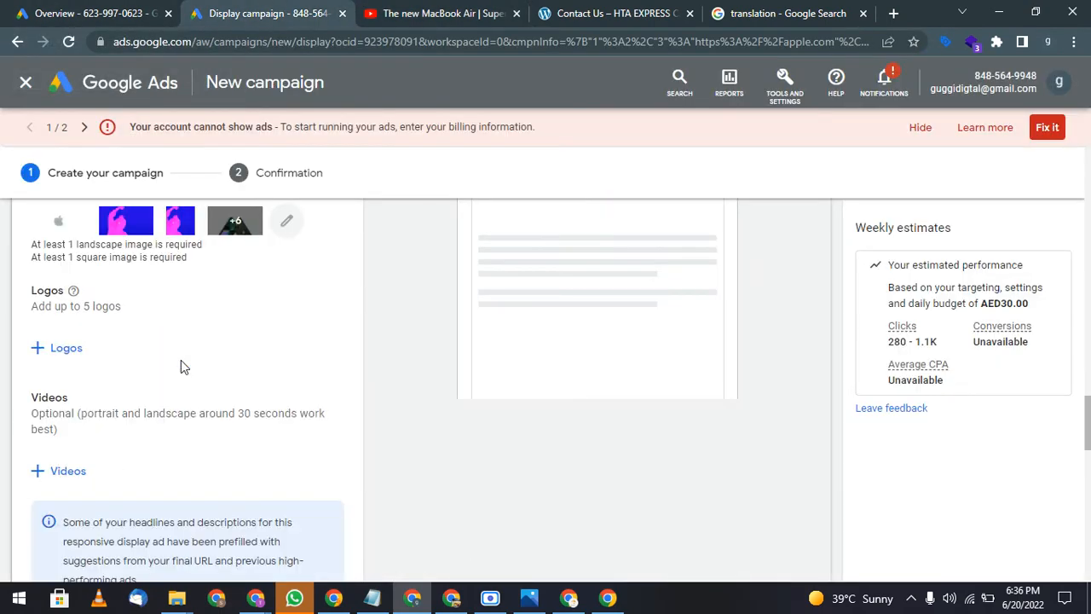
{"action": "left_click", "coordinate": [68, 471]}
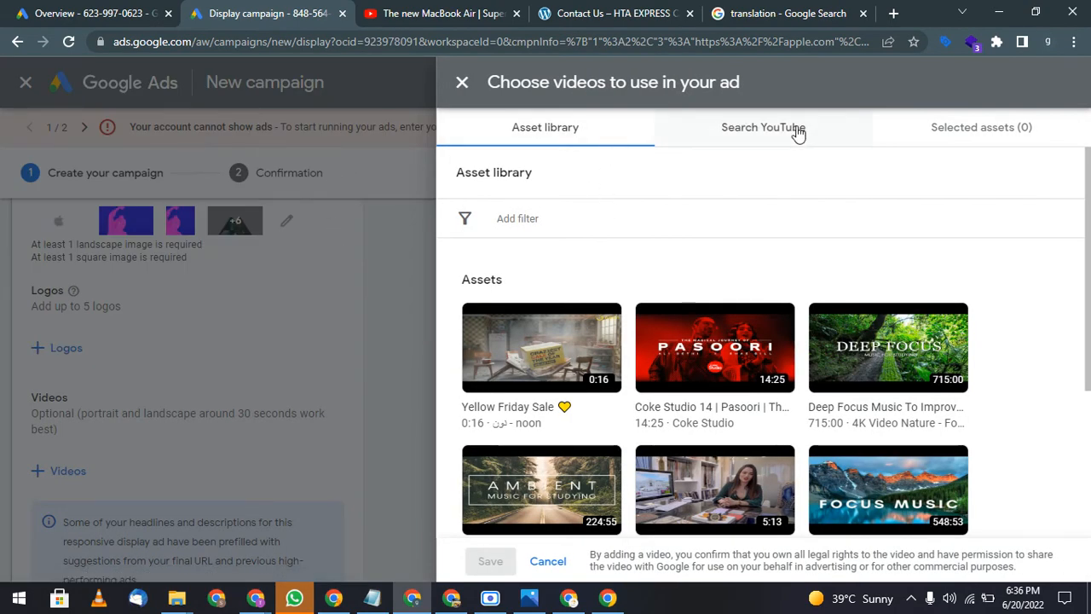
{"action": "left_click", "coordinate": [797, 129]}
{"action": "left_click", "coordinate": [587, 185]}
{"action": "key", "text": "ctrl+a"}
{"action": "type", "text": "https://www.youtube.com/watch?v=jwmS1gc9S5A"}
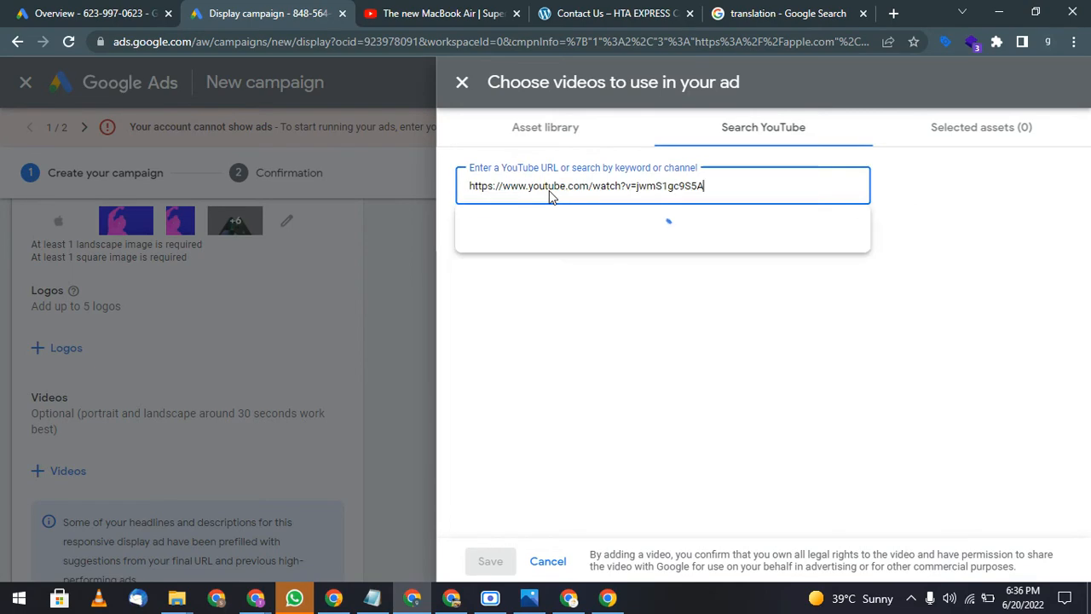
{"action": "left_click", "coordinate": [650, 270]}
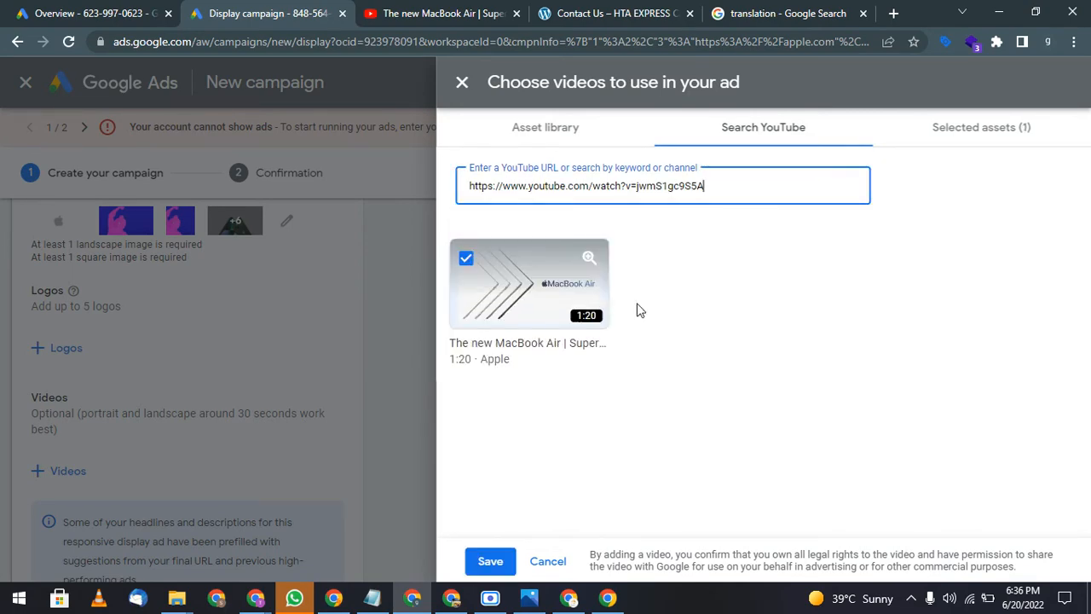
{"action": "left_click", "coordinate": [490, 561]}
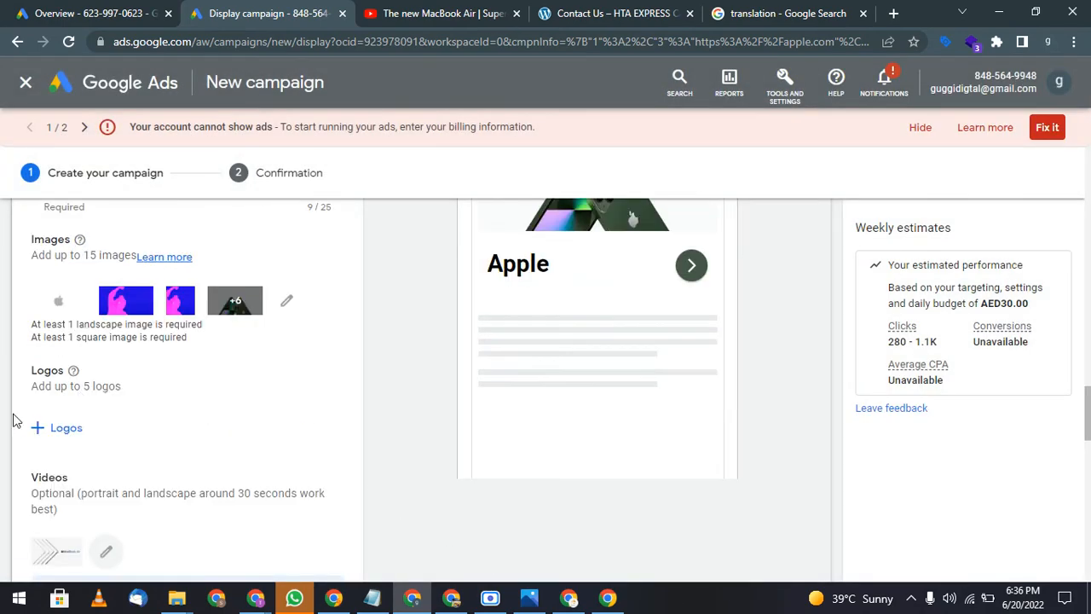
Add the grey Apple logo image from the asset library as a logo in both 1:1 and 4:1 ratios, and save the selection.
{"action": "left_click", "coordinate": [39, 428]}
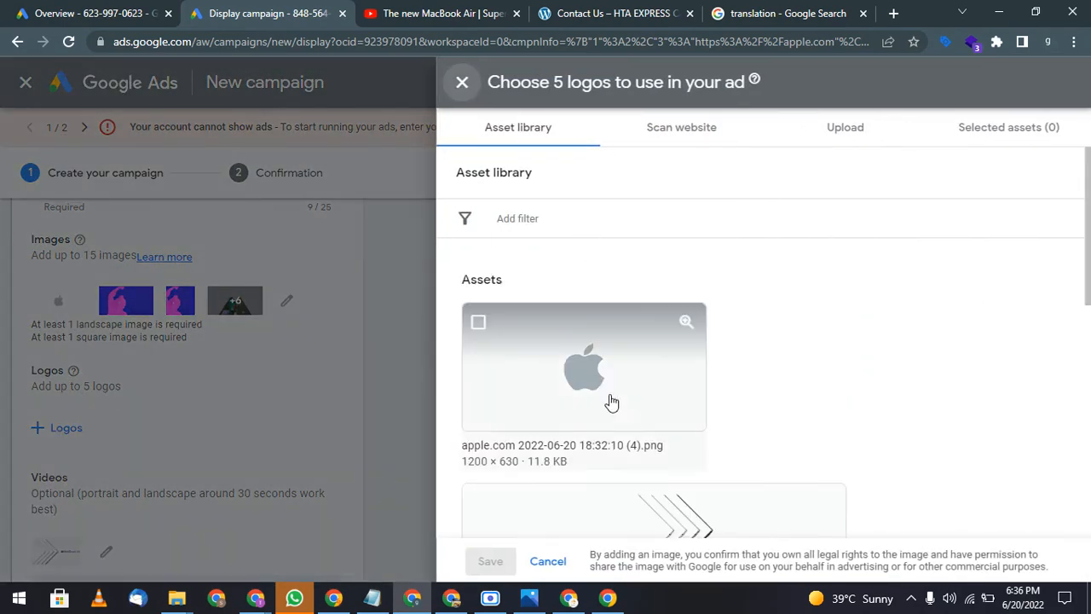
{"action": "left_click", "coordinate": [612, 375]}
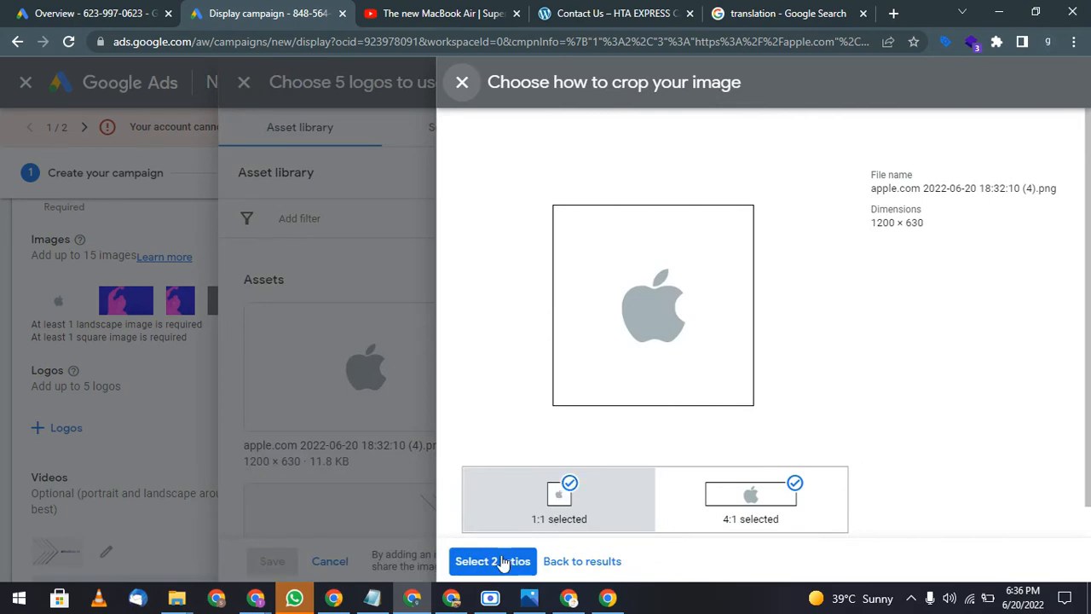
{"action": "left_click", "coordinate": [503, 563]}
{"action": "left_click", "coordinate": [490, 561]}
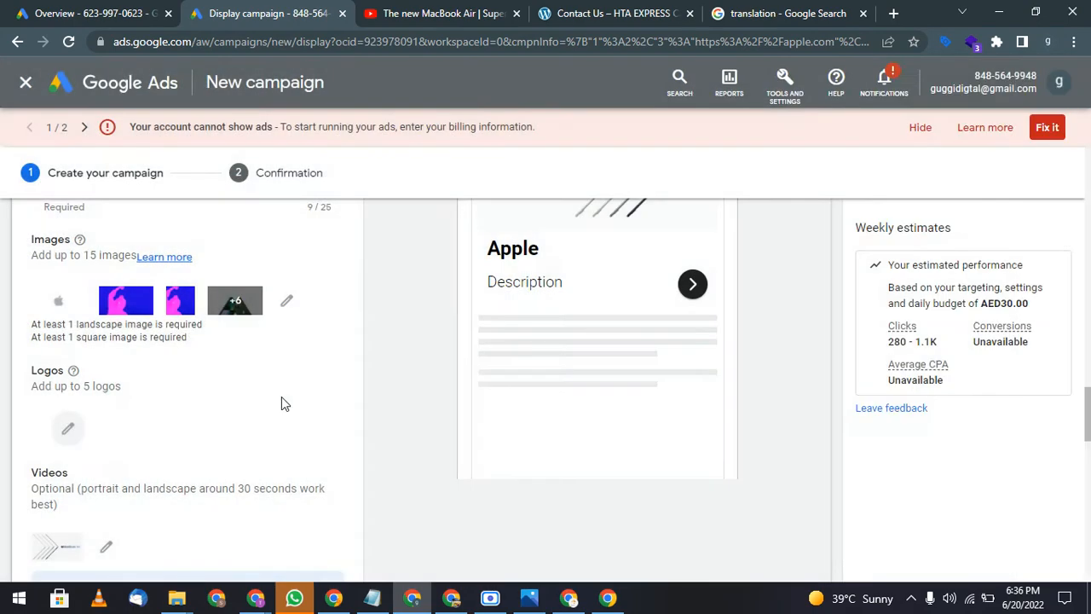
Set the page zoom to 90% and dismiss the billing and 2-Step Verification notices above the campaign form.
{"action": "scroll", "coordinate": [278, 370], "scroll_direction": "up", "scroll_amount": 5}
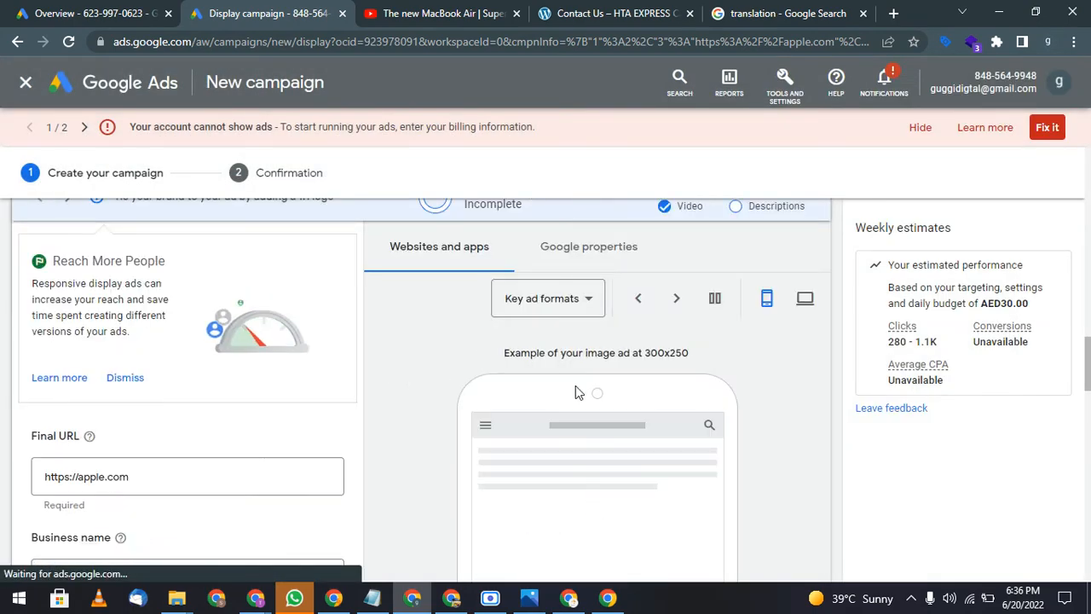
{"action": "key", "text": "ctrl+minus"}
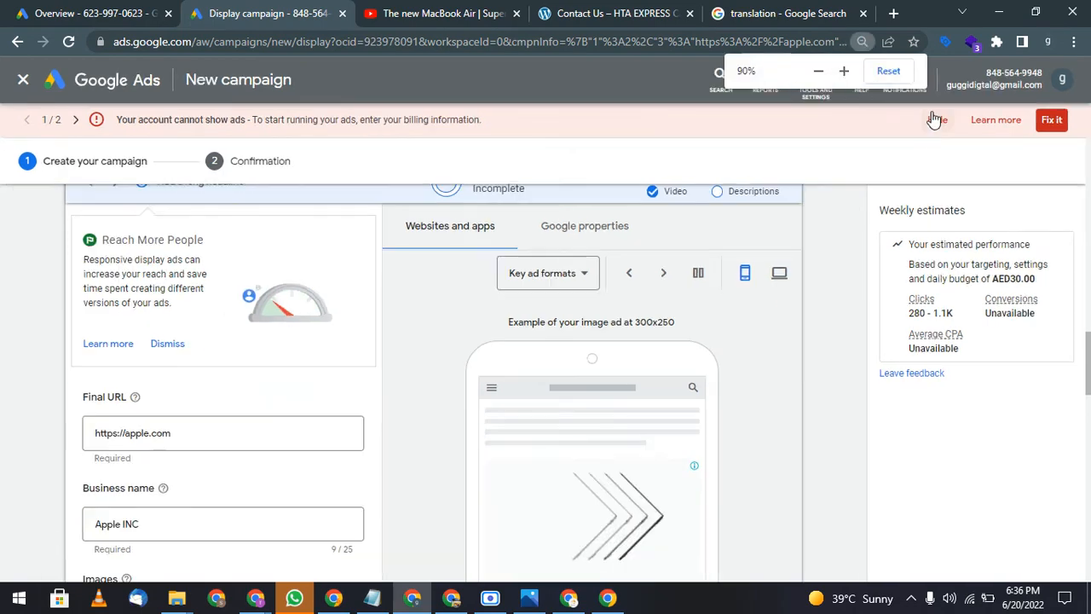
{"action": "left_click", "coordinate": [936, 120]}
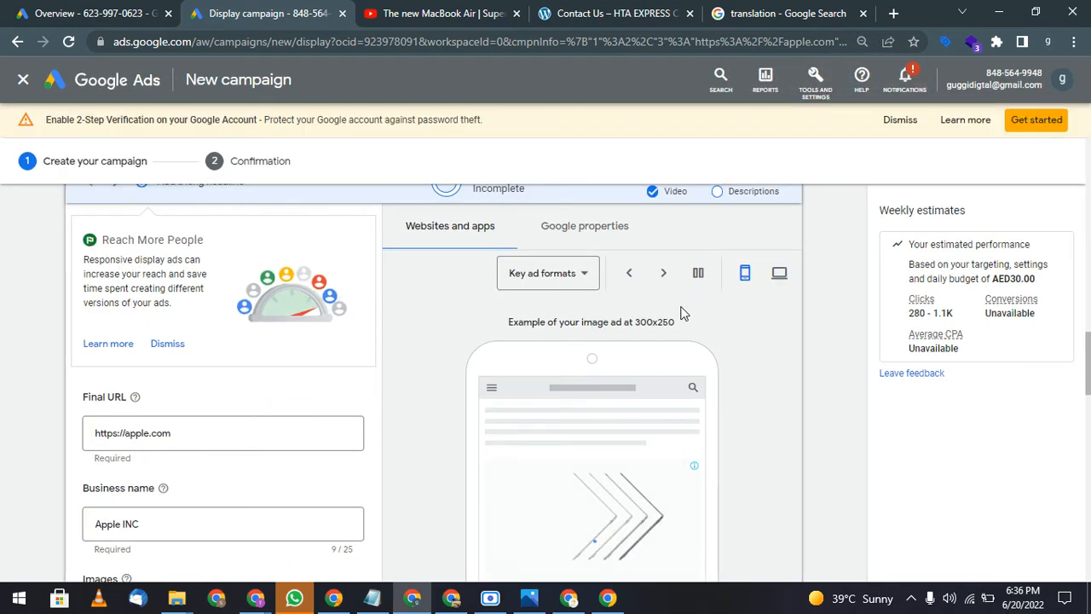
{"action": "left_click", "coordinate": [900, 120]}
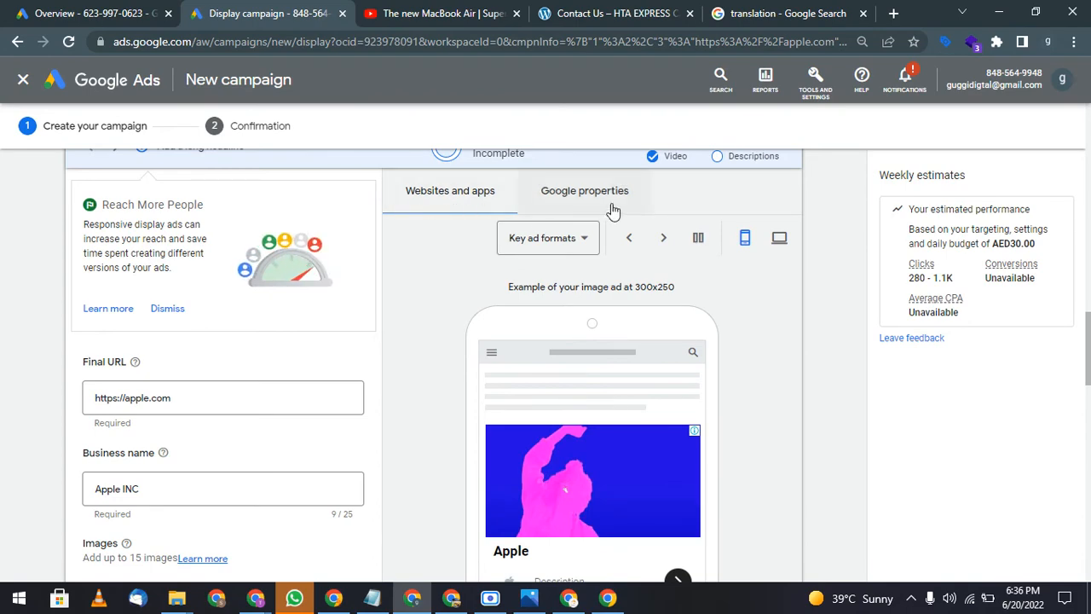
{"action": "scroll", "coordinate": [618, 357], "scroll_direction": "down", "scroll_amount": 1}
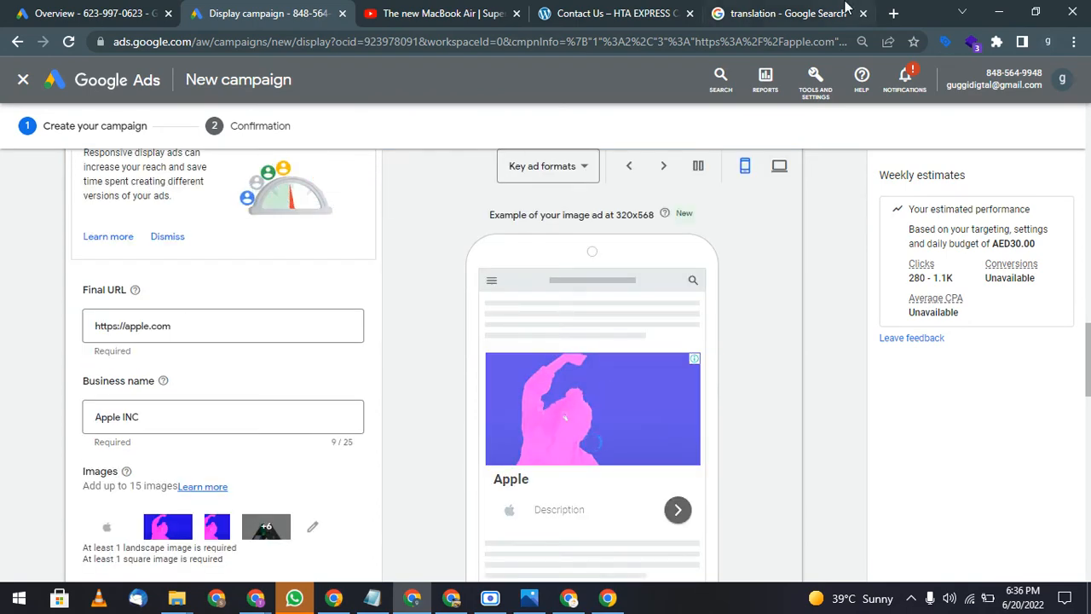
Open khaleejtimes.com in the translation search tab, close its large banner ad, and return to the Google Ads campaign.
{"action": "left_click", "coordinate": [846, 8]}
{"action": "left_click", "coordinate": [543, 50]}
{"action": "type", "text": "kha"}
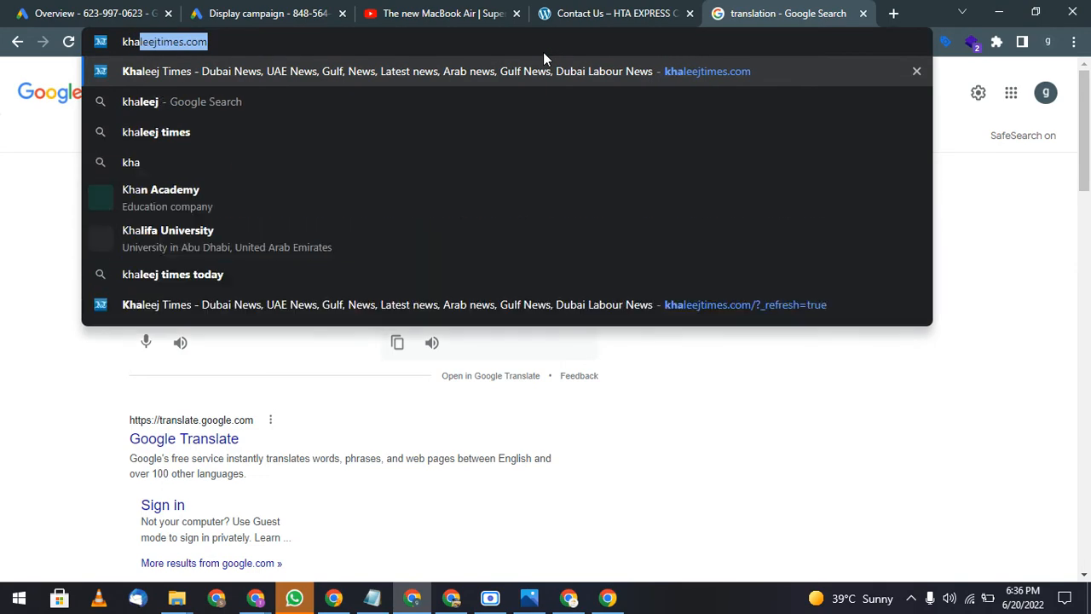
{"action": "key", "text": "Return"}
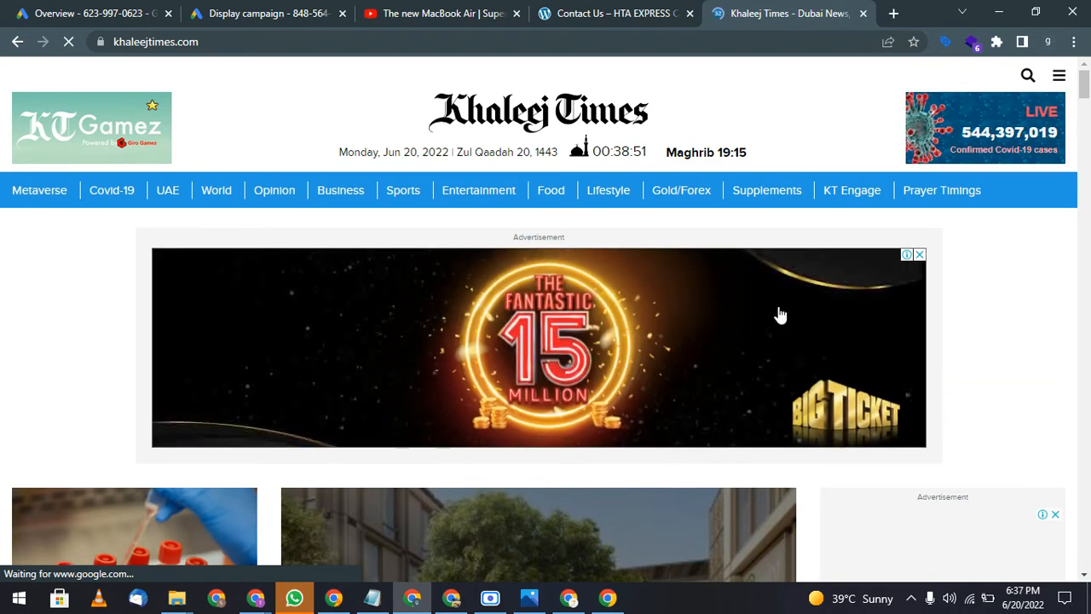
{"action": "left_click", "coordinate": [920, 256]}
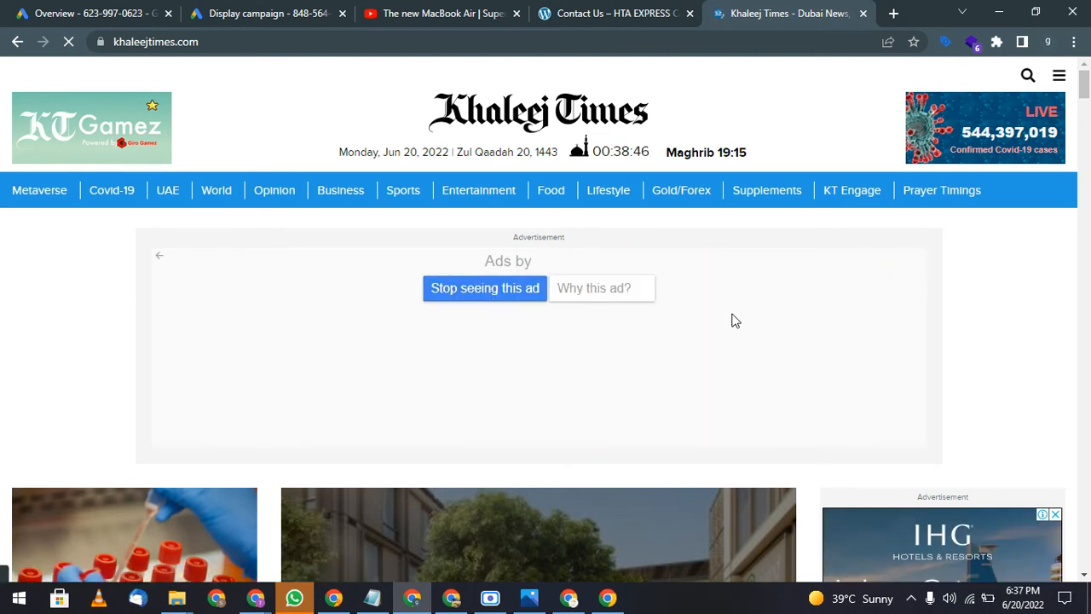
{"action": "scroll", "coordinate": [993, 382], "scroll_direction": "down", "scroll_amount": 1}
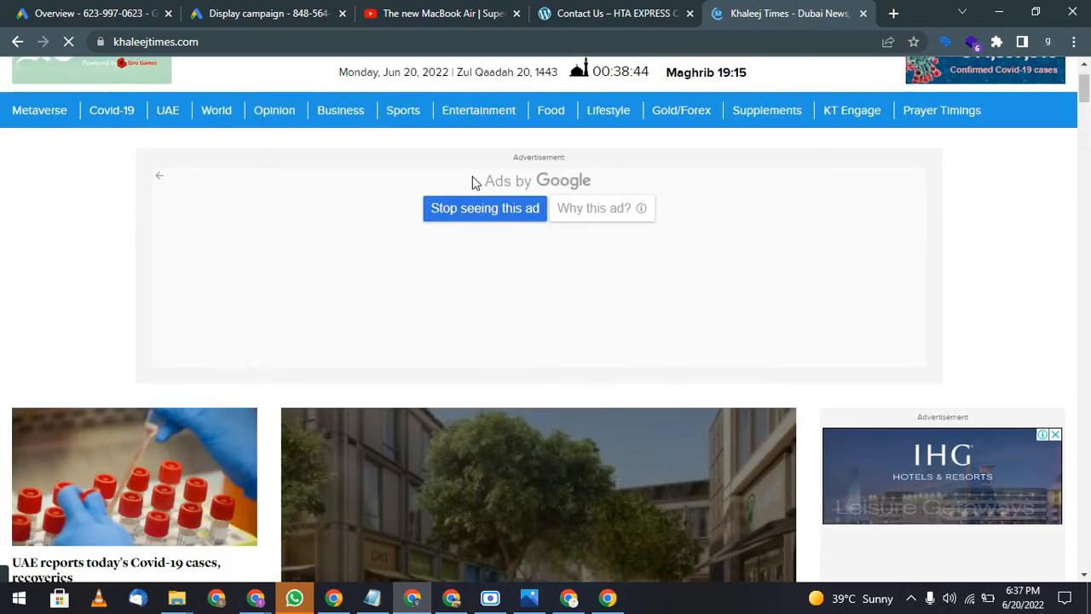
{"action": "left_click", "coordinate": [267, 13]}
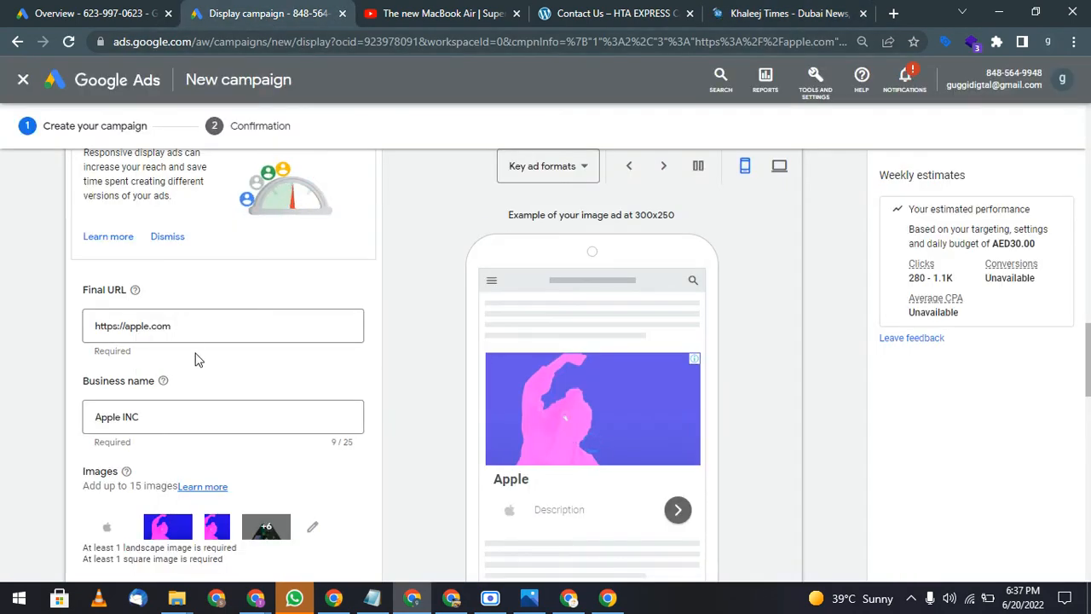
Preview the ad on Google properties and look over the available property choices.
{"action": "scroll", "coordinate": [194, 359], "scroll_direction": "down", "scroll_amount": 3}
{"action": "scroll", "coordinate": [237, 355], "scroll_direction": "up", "scroll_amount": 5}
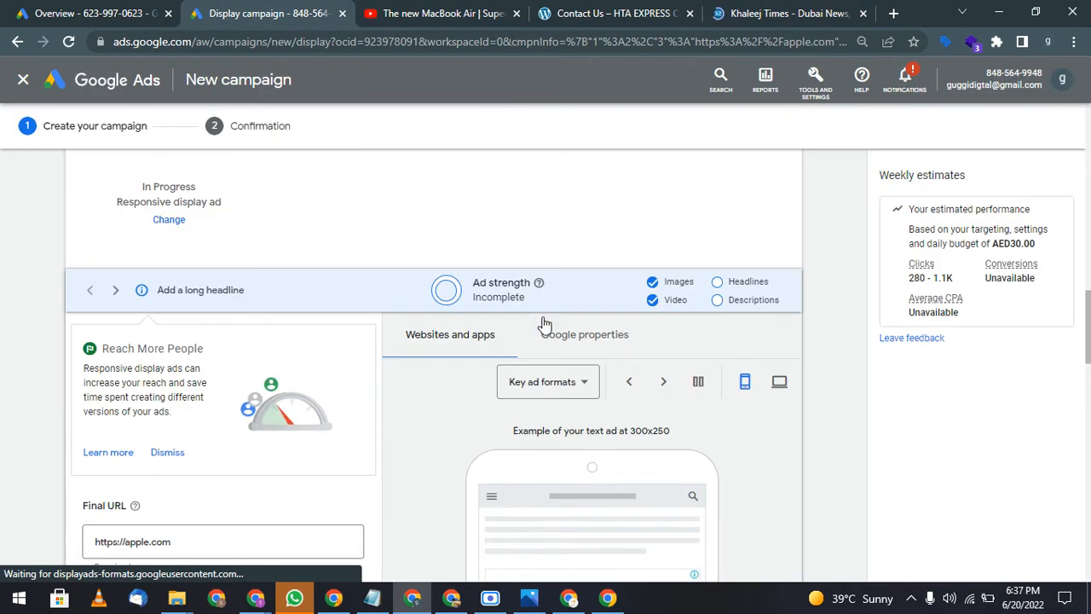
{"action": "scroll", "coordinate": [469, 368], "scroll_direction": "down", "scroll_amount": 1}
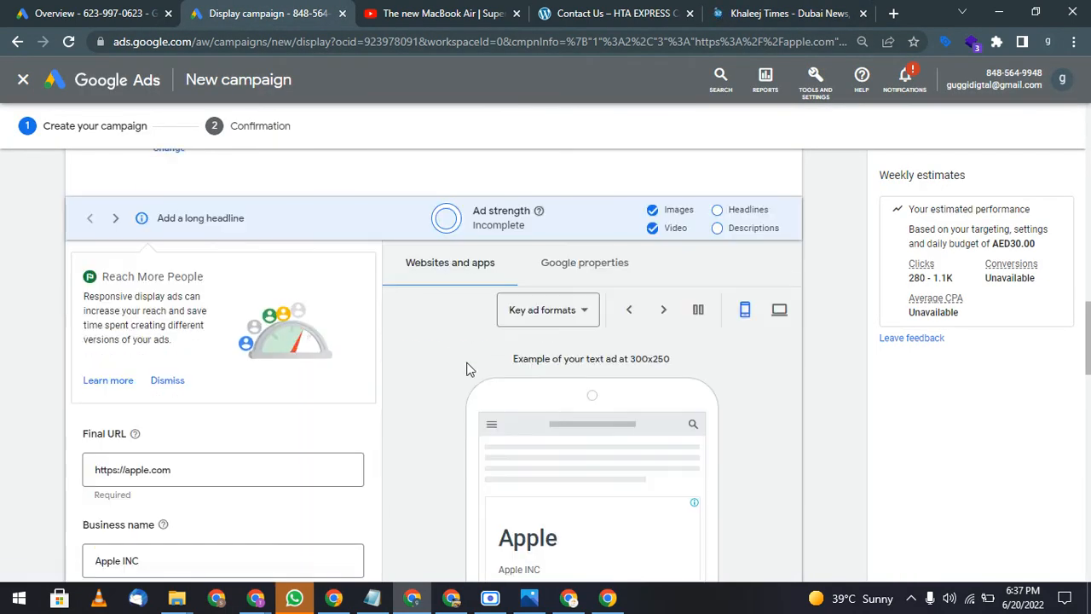
{"action": "left_click", "coordinate": [571, 267]}
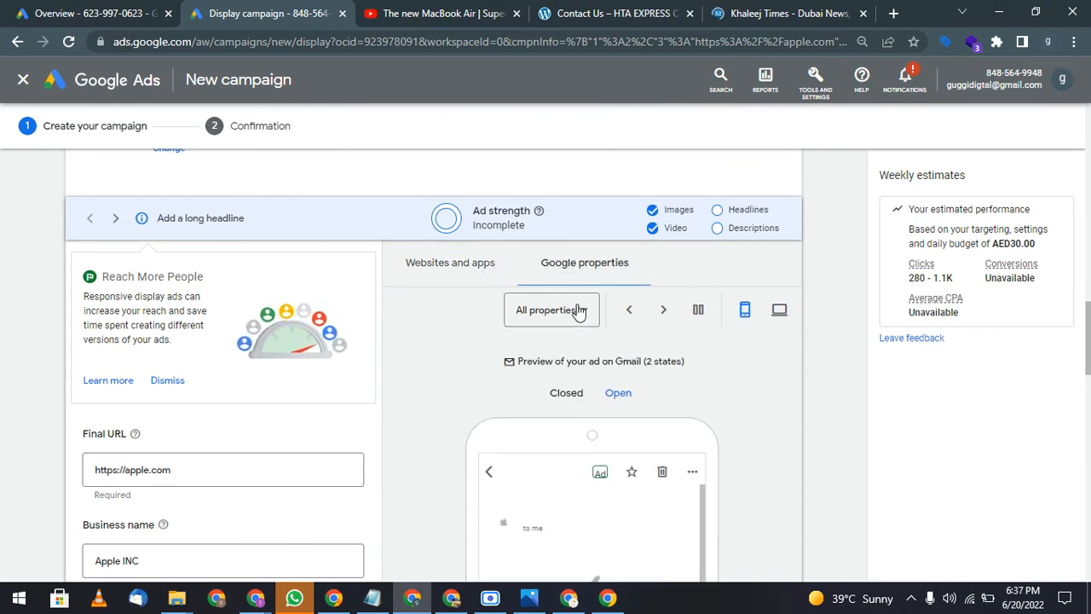
{"action": "left_click", "coordinate": [577, 312]}
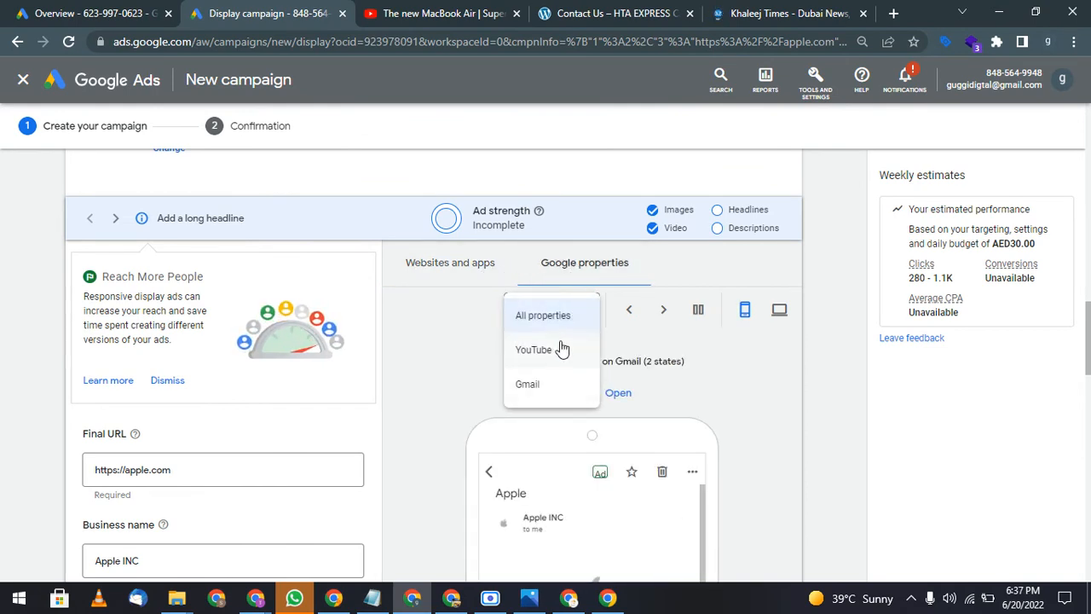
{"action": "left_click", "coordinate": [452, 393]}
{"action": "scroll", "coordinate": [557, 377], "scroll_direction": "down", "scroll_amount": 2}
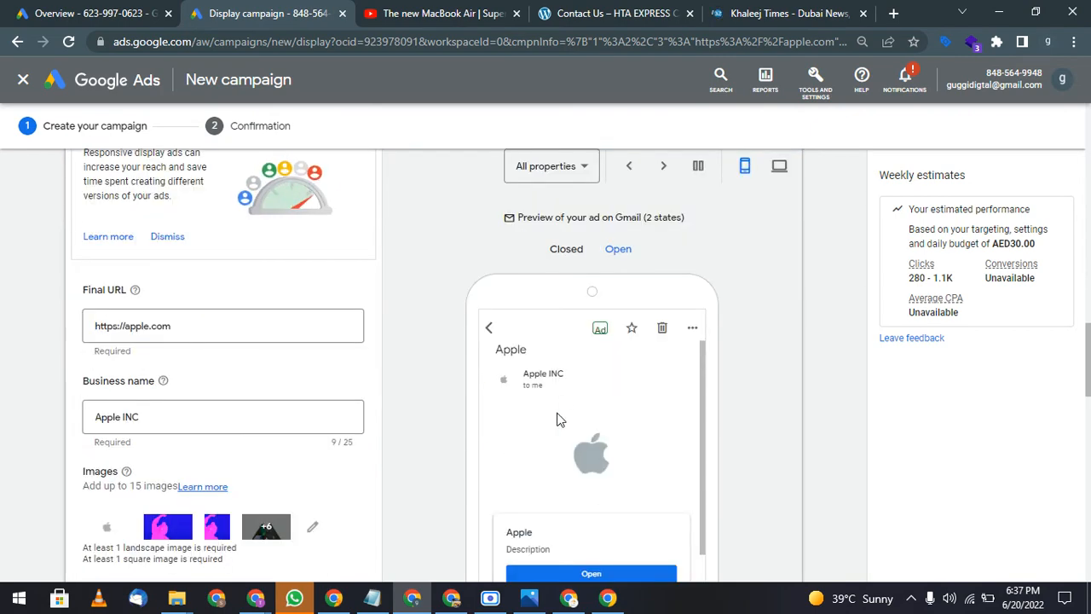
{"action": "scroll", "coordinate": [487, 365], "scroll_direction": "up", "scroll_amount": 3}
Return the ad preview to websites and apps and look over its ad format choices.
{"action": "left_click", "coordinate": [482, 357]}
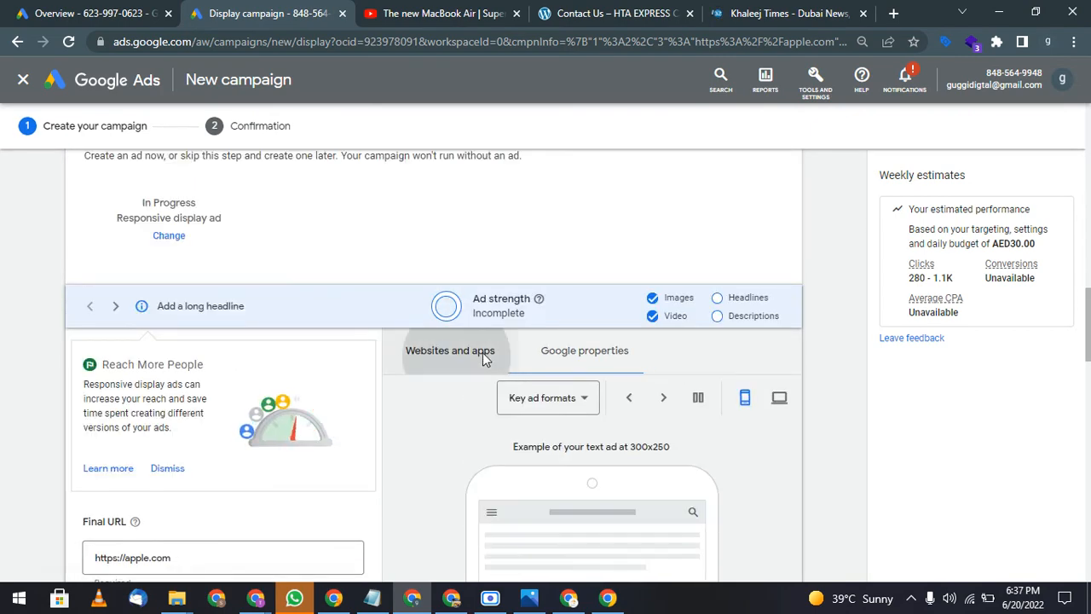
{"action": "scroll", "coordinate": [529, 341], "scroll_direction": "down", "scroll_amount": 1}
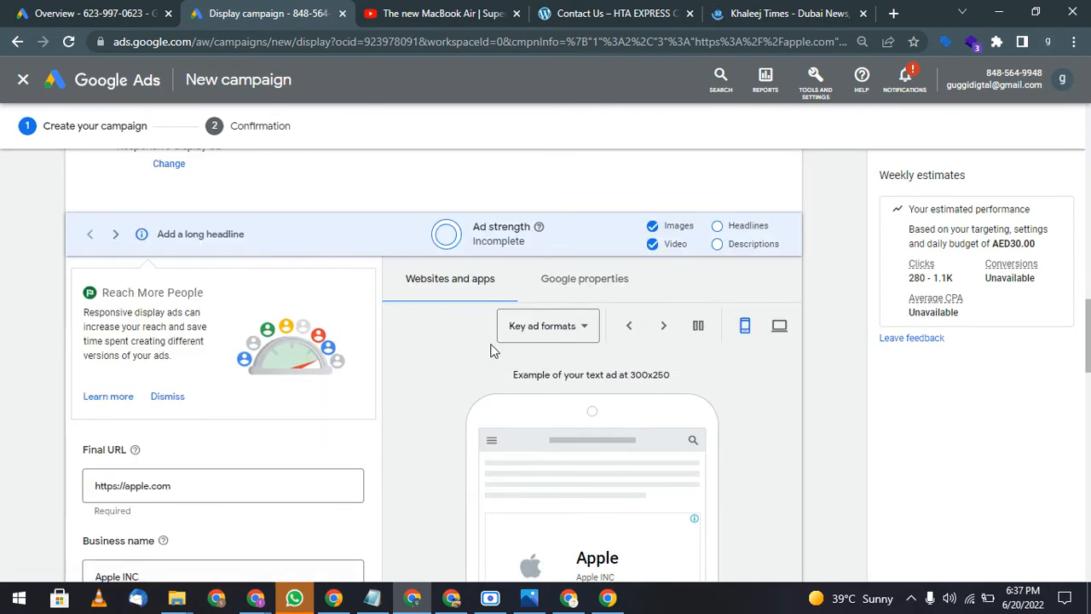
{"action": "left_click", "coordinate": [583, 332]}
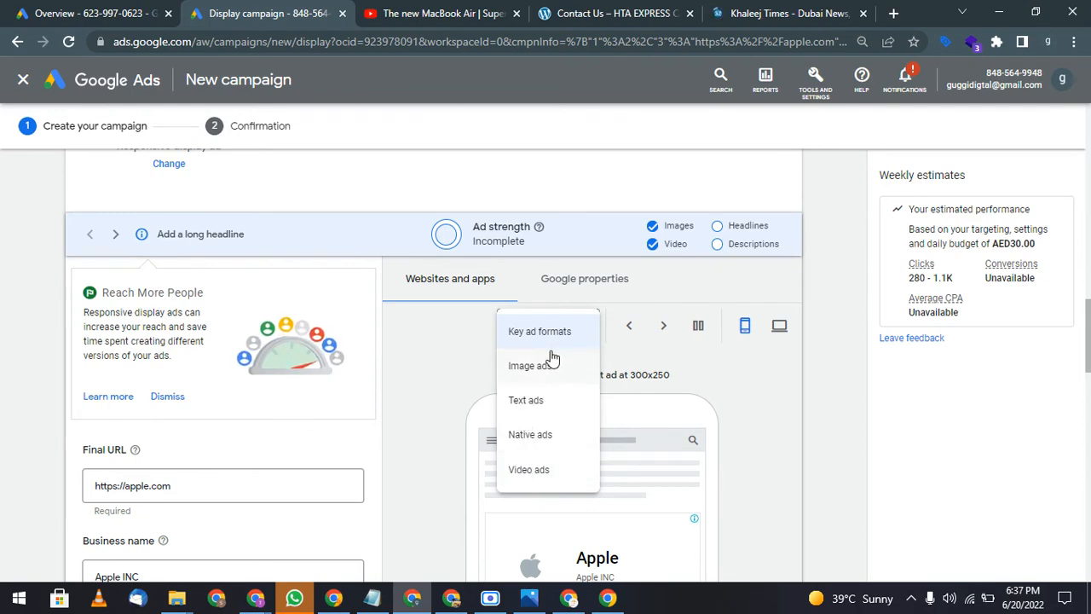
{"action": "left_click", "coordinate": [723, 366]}
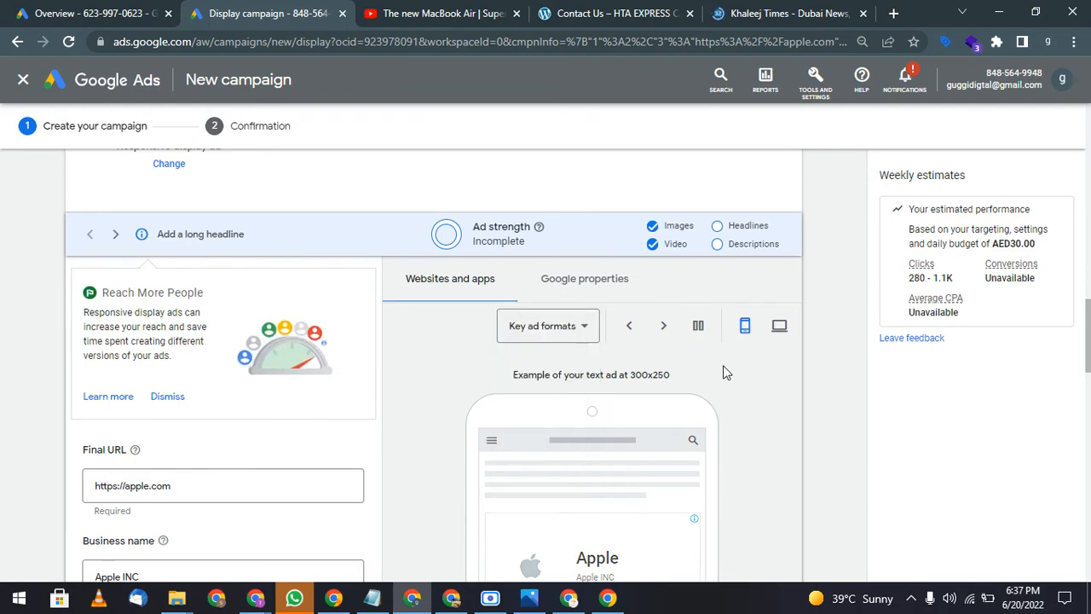
Replace the prefilled first headline with "The New Mac Book Pro".
{"action": "scroll", "coordinate": [341, 288], "scroll_direction": "down", "scroll_amount": 4}
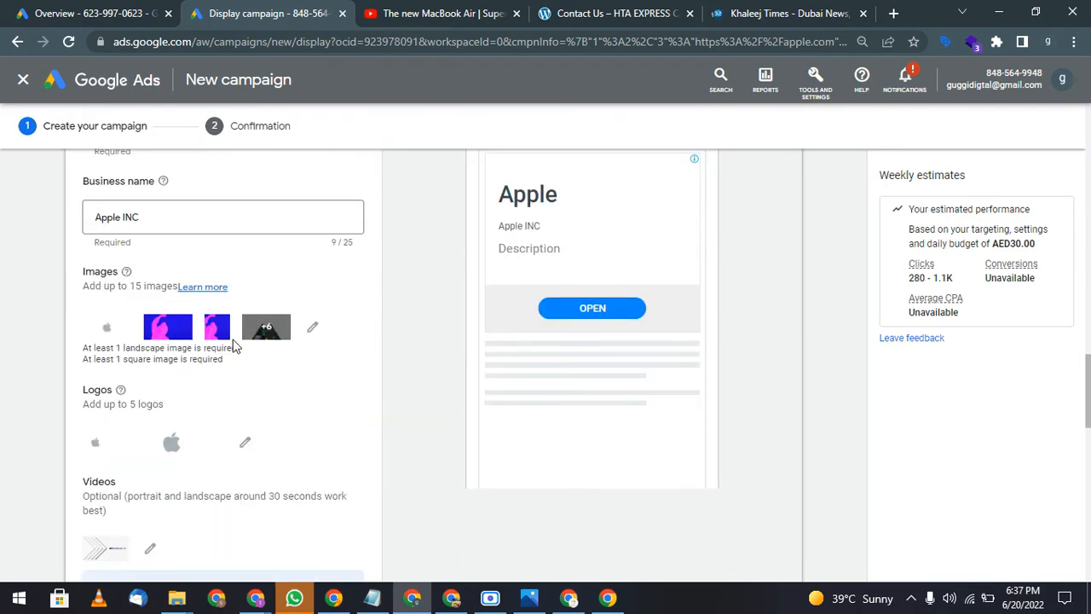
{"action": "scroll", "coordinate": [236, 347], "scroll_direction": "down", "scroll_amount": 3}
{"action": "scroll", "coordinate": [172, 389], "scroll_direction": "down", "scroll_amount": 2}
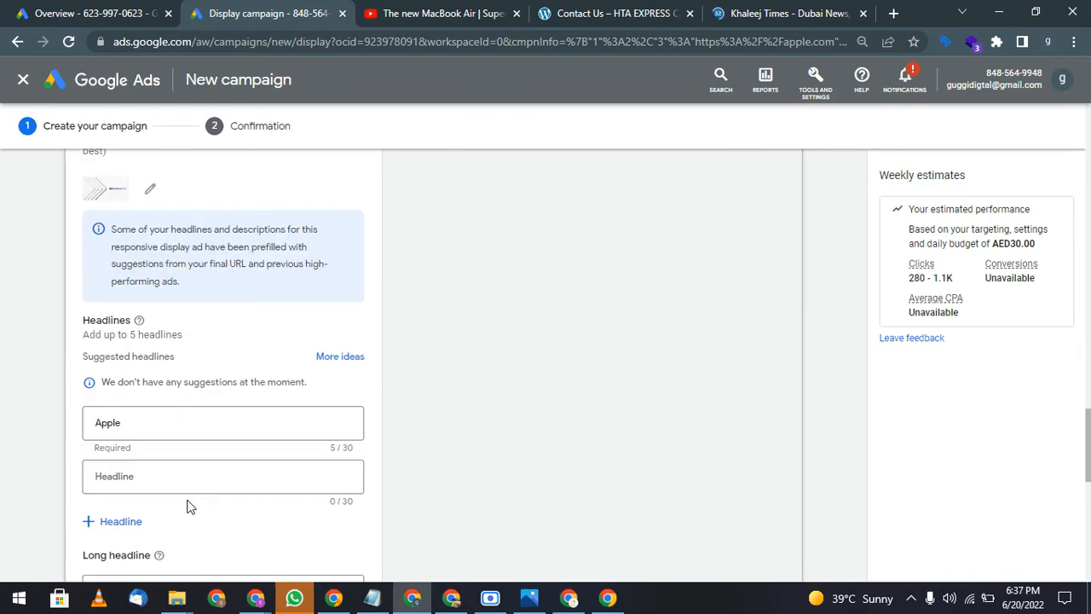
{"action": "left_click", "coordinate": [219, 419]}
{"action": "key", "text": "ctrl+a"}
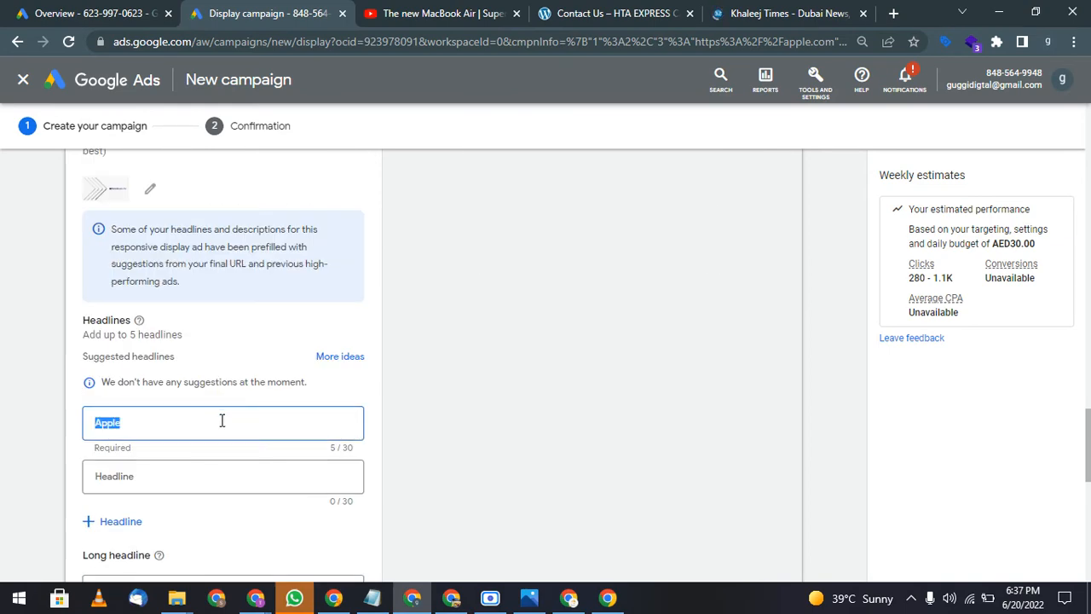
{"action": "type", "text": "The New Ma"}
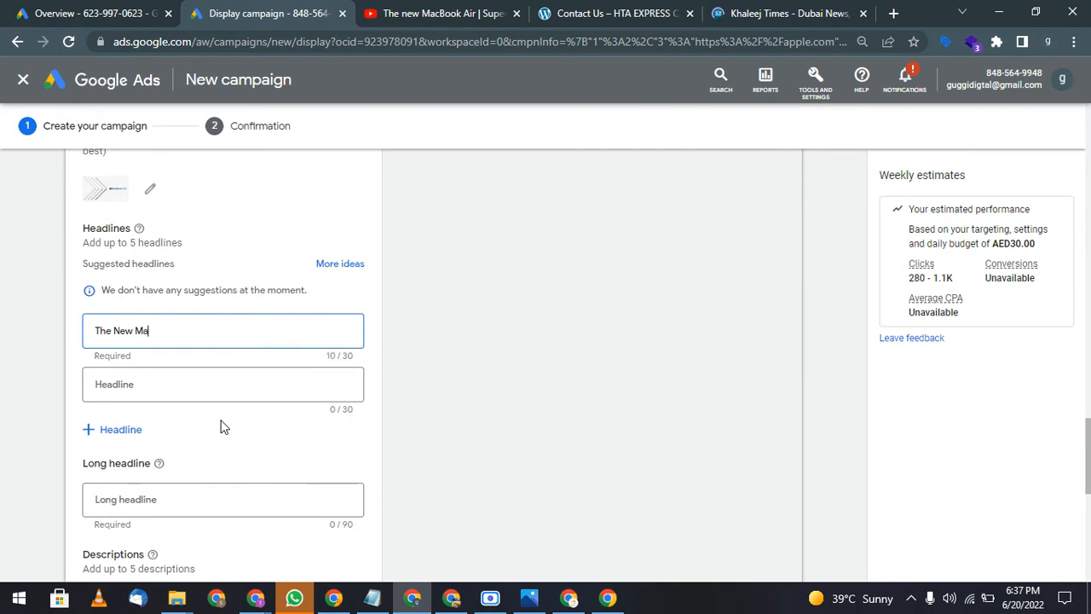
{"action": "type", "text": "ch"}
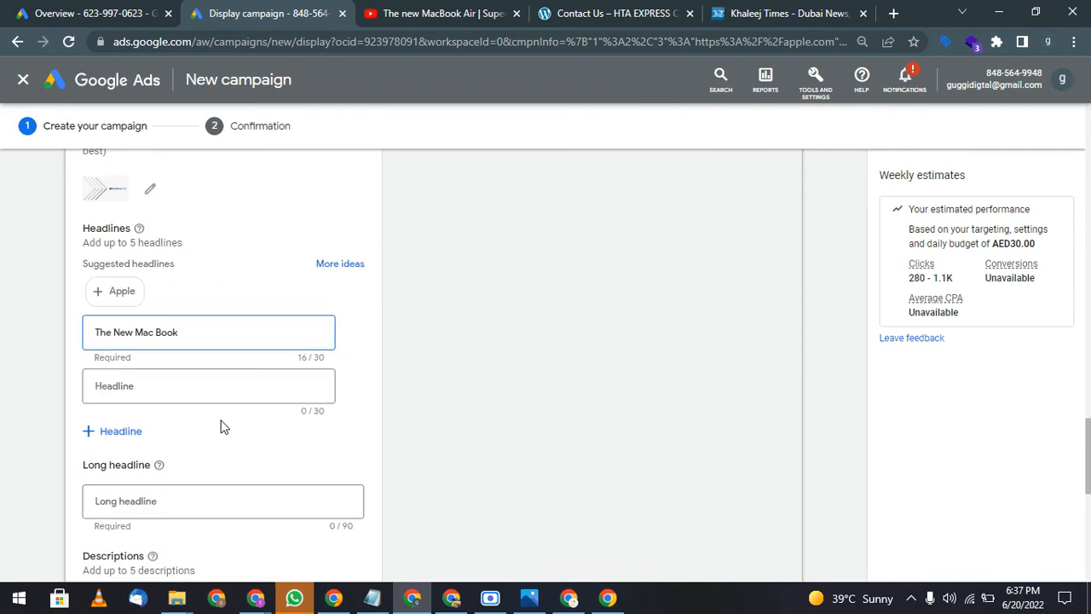
{"action": "type", "text": " Pro"}
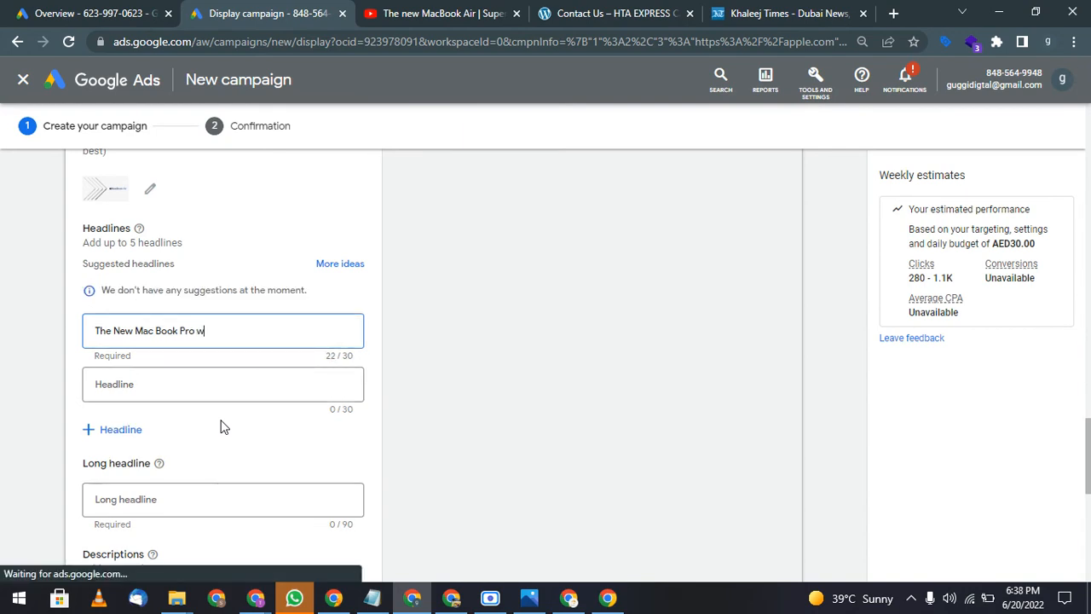
Enter "The Super Computer is Here" as the second headline and go to the empty third headline.
{"action": "left_click", "coordinate": [215, 387]}
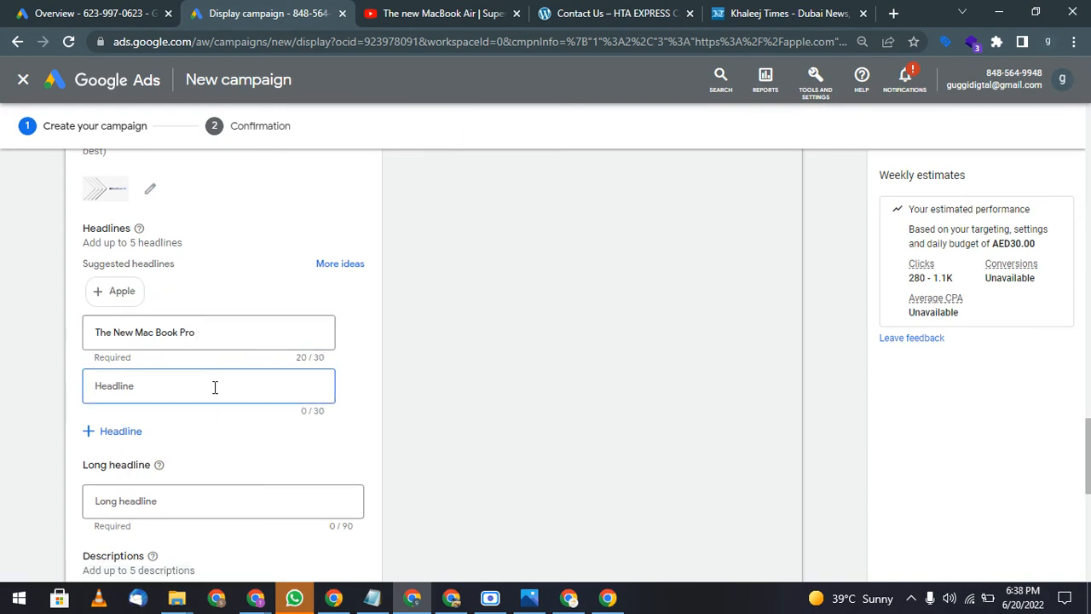
{"action": "type", "text": "The Super"}
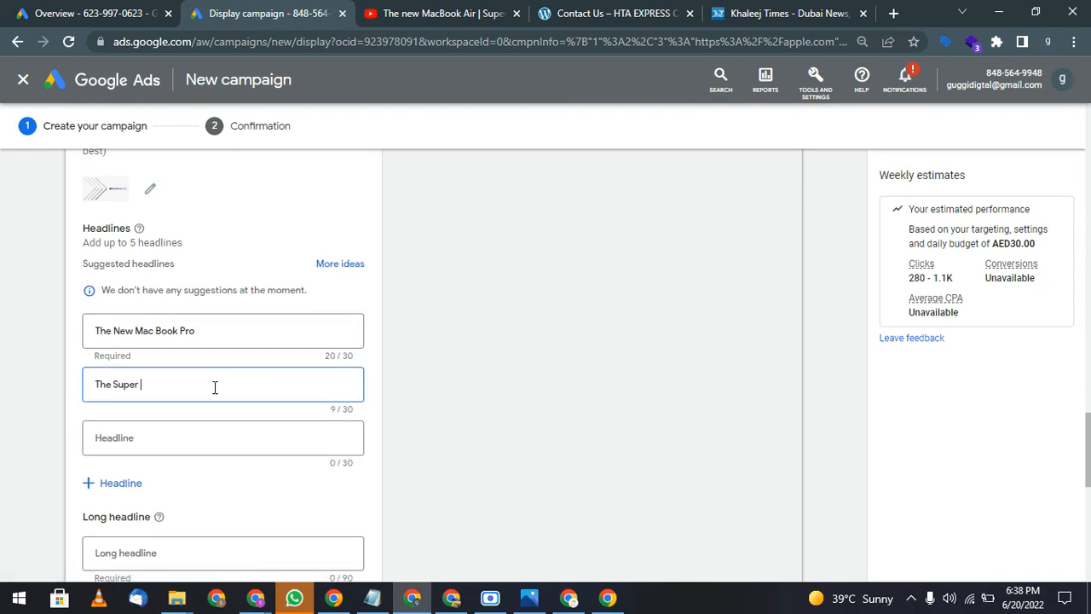
{"action": "type", "text": " Computer is Here"}
{"action": "left_click", "coordinate": [193, 441]}
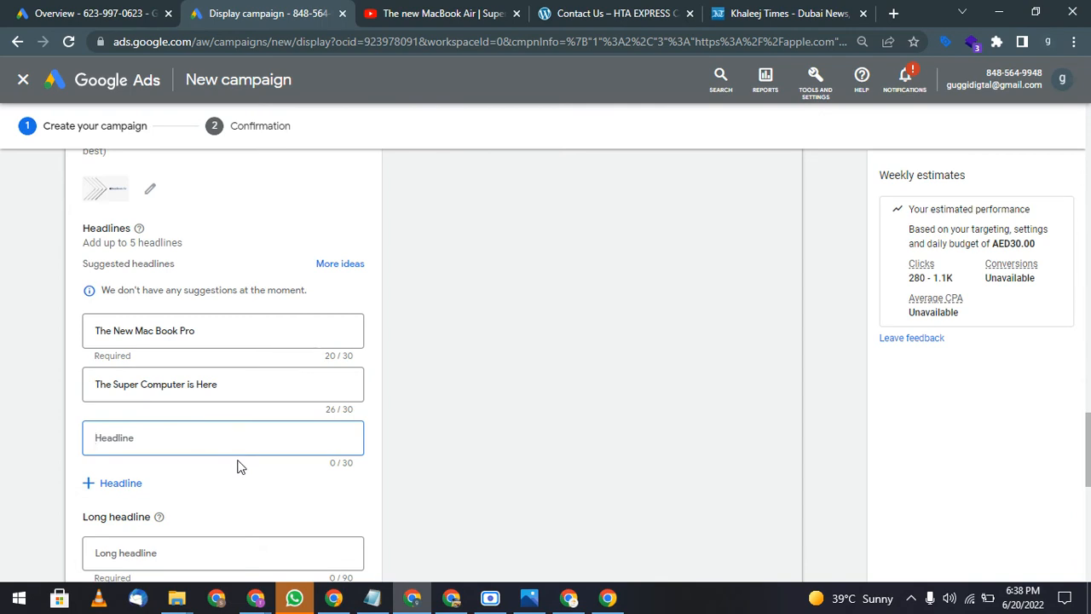
Enter "Buy Mac Book Pro with Apple" as the third headline, keeping it within the 30-character limit.
{"action": "type", "text": "Buy Mac Bo"}
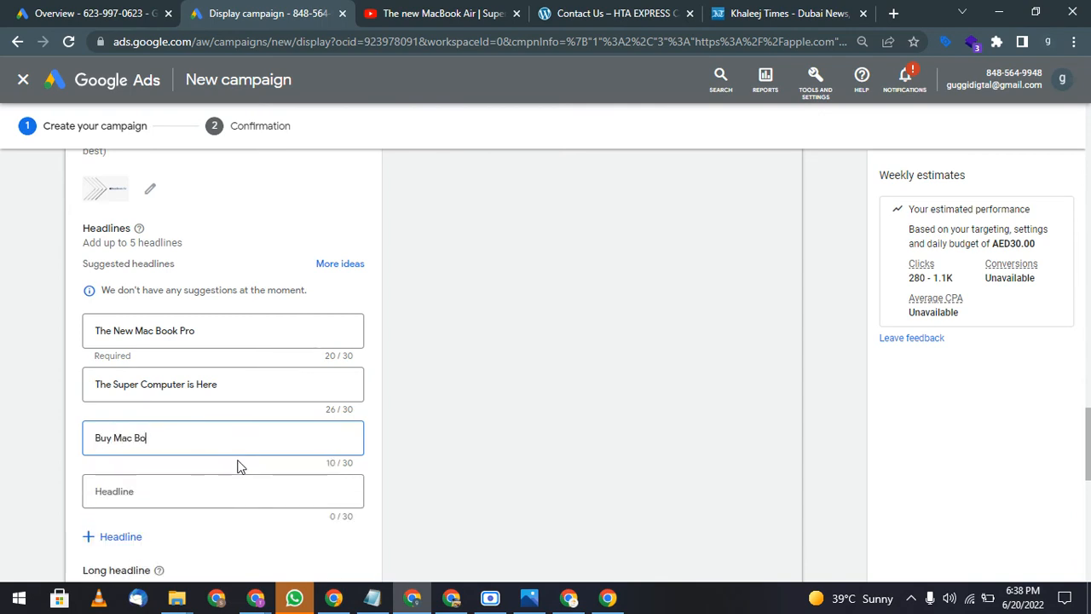
{"action": "type", "text": "ok Pro with Apple"}
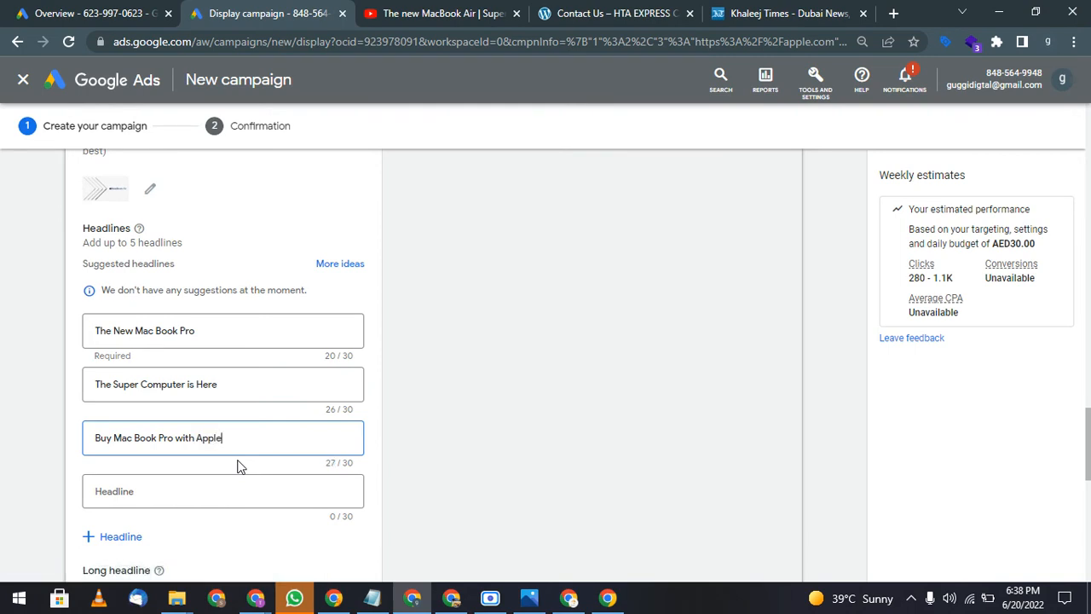
{"action": "type", "text": " Offi"}
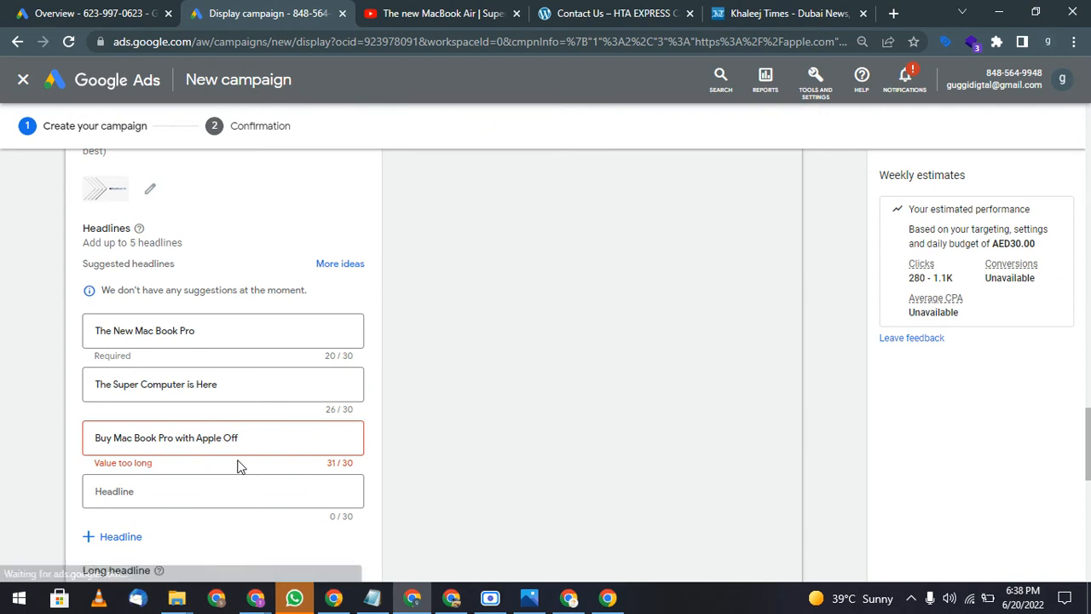
{"action": "key", "text": "BackSpace"}
{"action": "key", "text": "BackSpace"}
{"action": "key", "text": "BackSpace"}
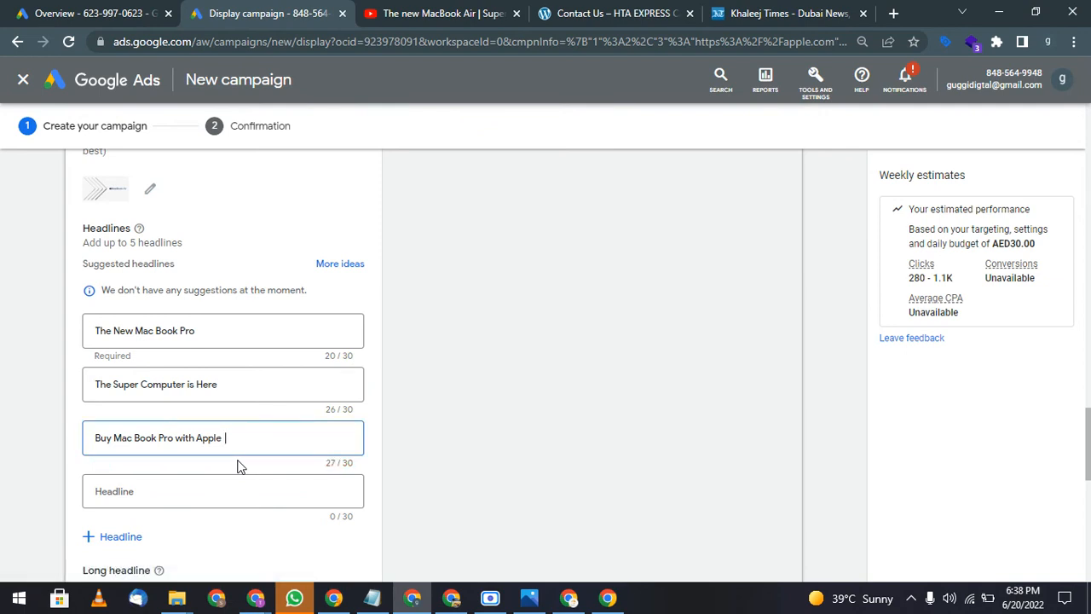
Reword the third headline to "Buy Apple Mac Book Pro".
{"action": "key", "text": "ctrl+shift+Left"}
{"action": "key", "text": "BackSpace"}
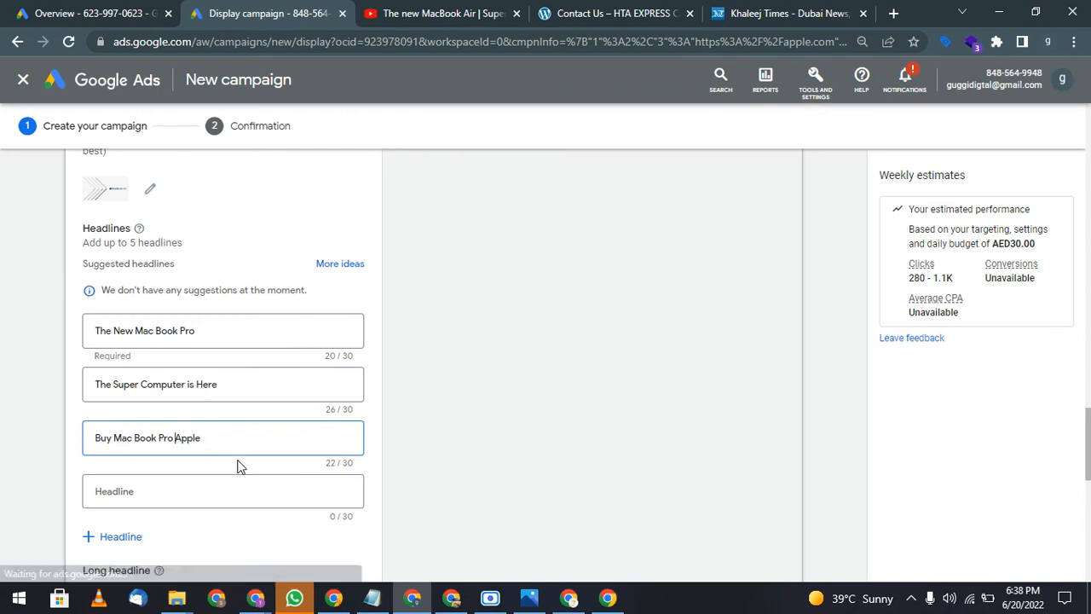
{"action": "key", "text": "ctrl+shift+Right"}
{"action": "key", "text": "ctrl+c"}
{"action": "key", "text": "BackSpace"}
{"action": "key", "text": "BackSpace"}
{"action": "key", "text": "ctrl+Left"}
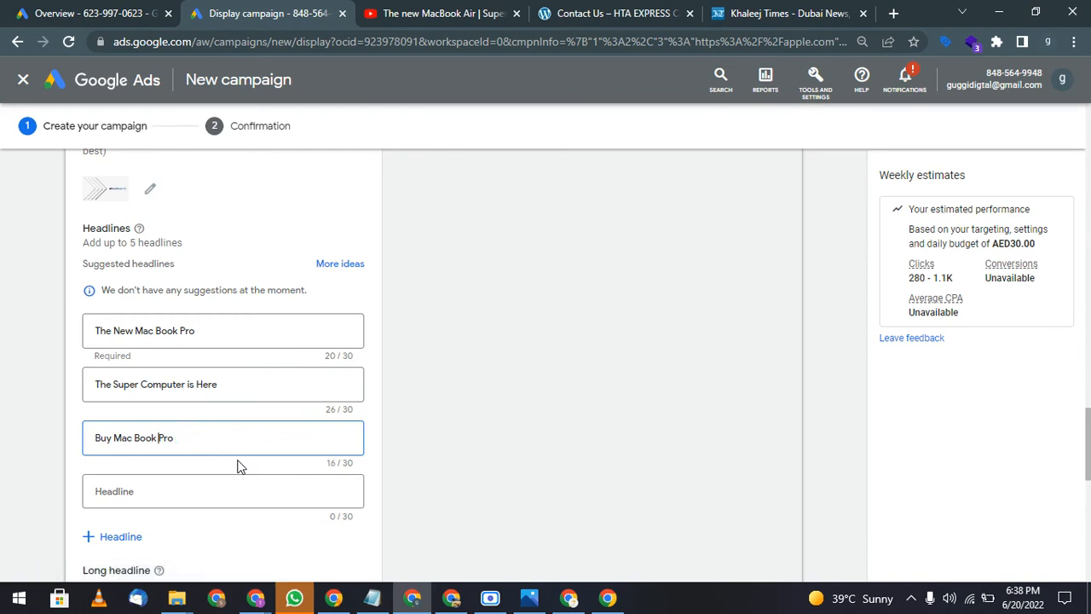
{"action": "key", "text": "ctrl+v"}
Switch to the MacBook Air video on YouTube and copy "This is Apple's most loved laptop, completely reimagined." from its expanded description.
{"action": "scroll", "coordinate": [256, 480], "scroll_direction": "down", "scroll_amount": 1}
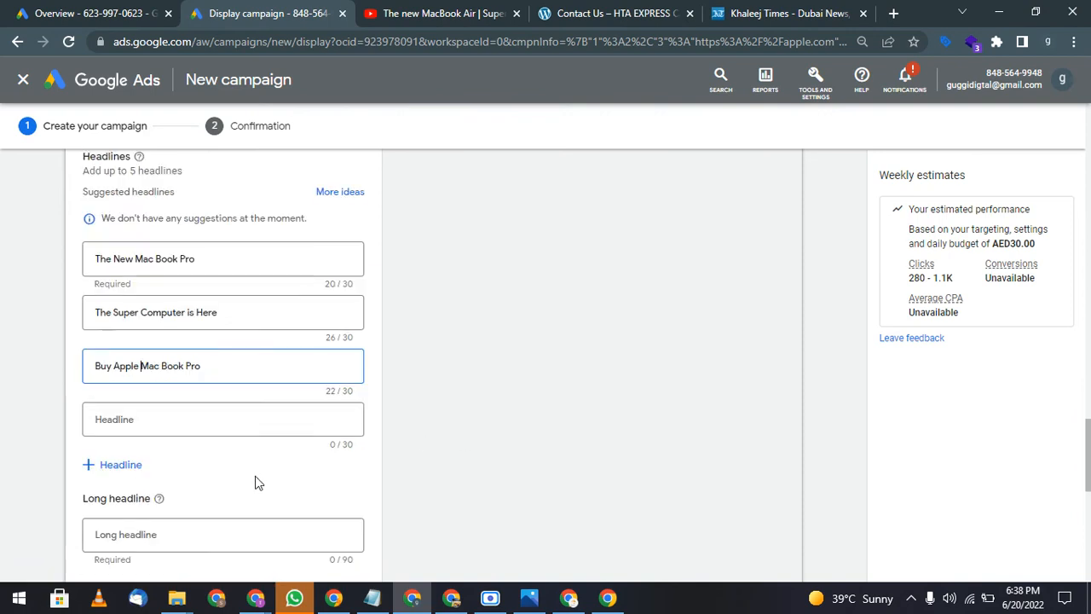
{"action": "left_click", "coordinate": [166, 535]}
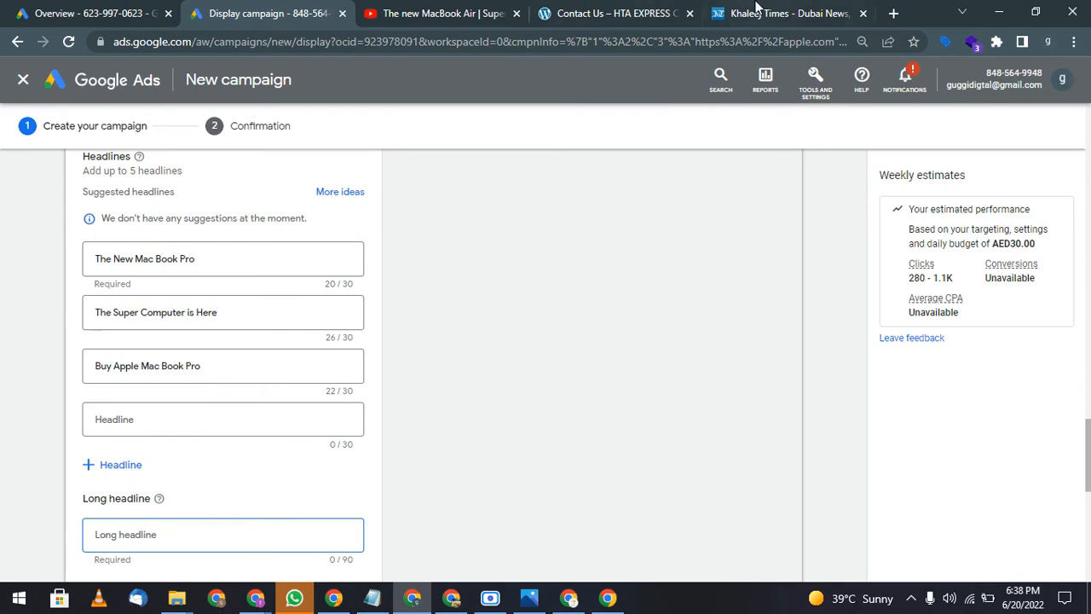
{"action": "left_click", "coordinate": [474, 14]}
{"action": "scroll", "coordinate": [244, 487], "scroll_direction": "down", "scroll_amount": 5}
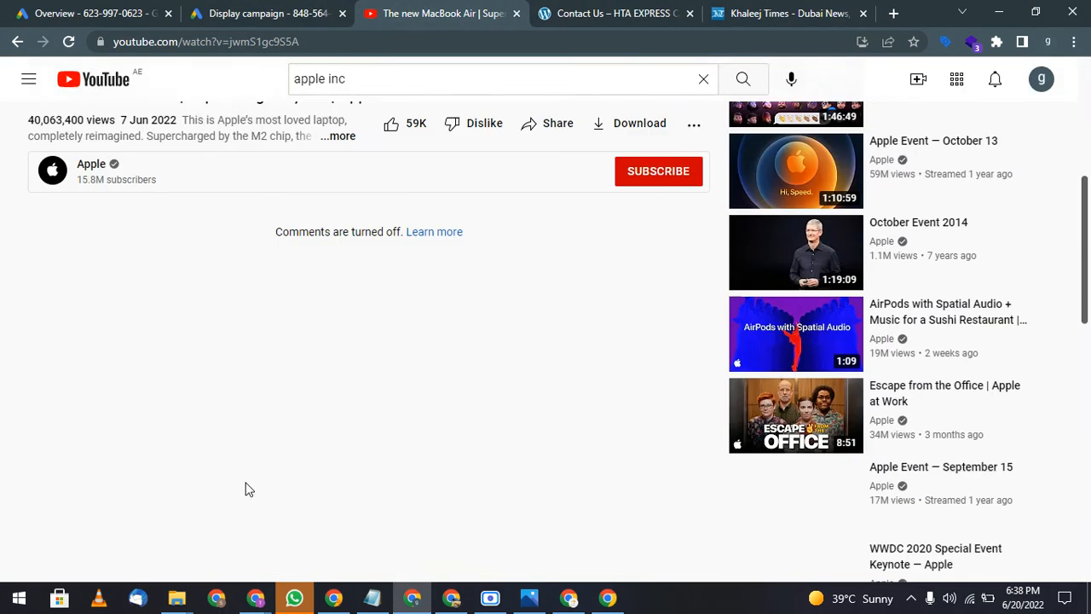
{"action": "scroll", "coordinate": [242, 443], "scroll_direction": "up", "scroll_amount": 2}
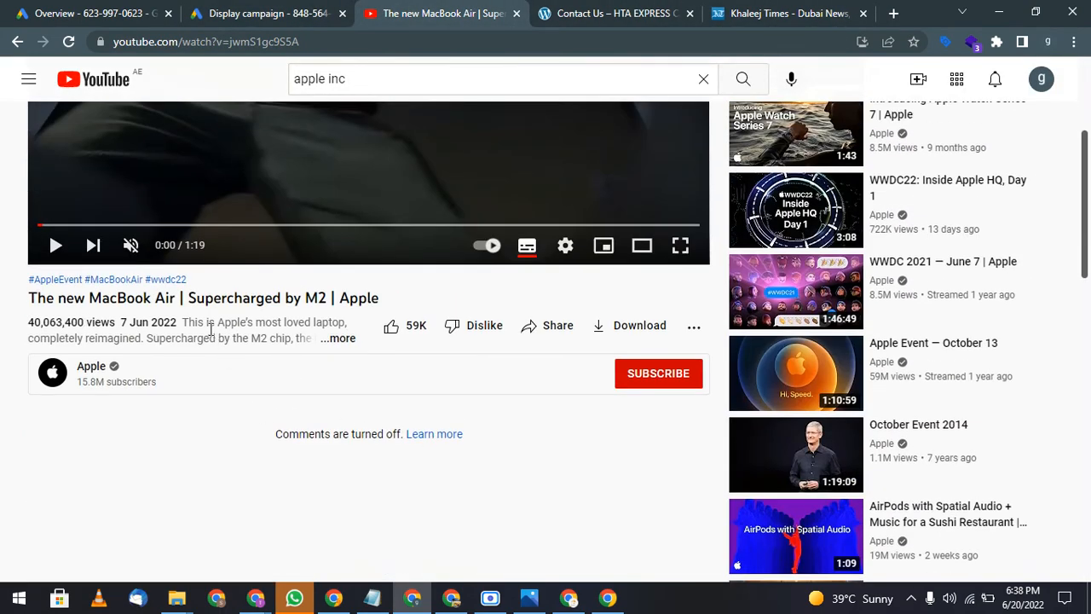
{"action": "left_click", "coordinate": [338, 341]}
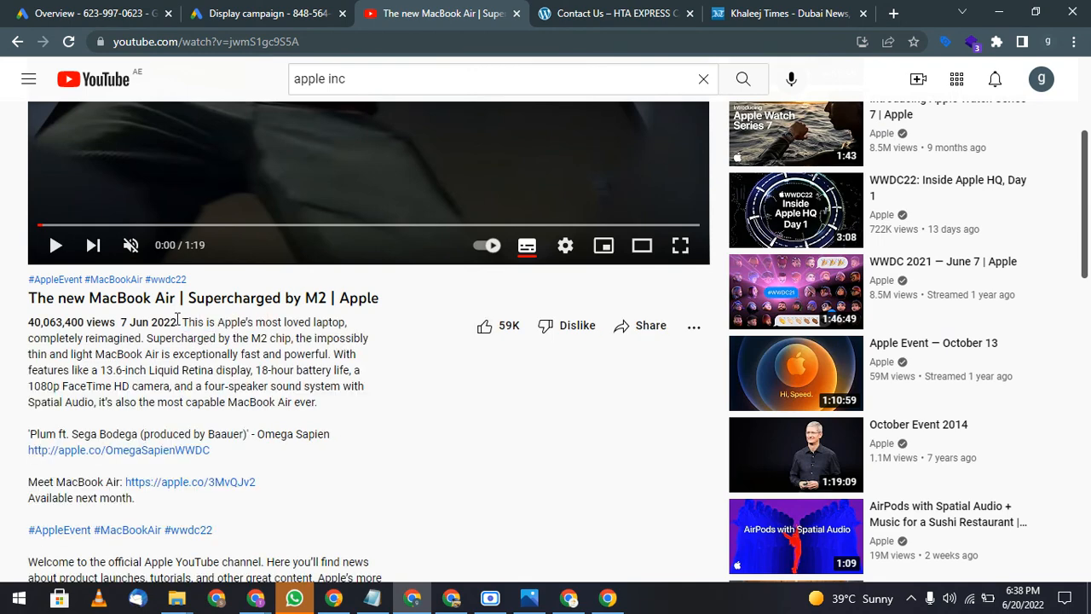
{"action": "left_click_drag", "start_coordinate": [181, 322], "coordinate": [150, 351]}
{"action": "key", "text": "ctrl+c"}
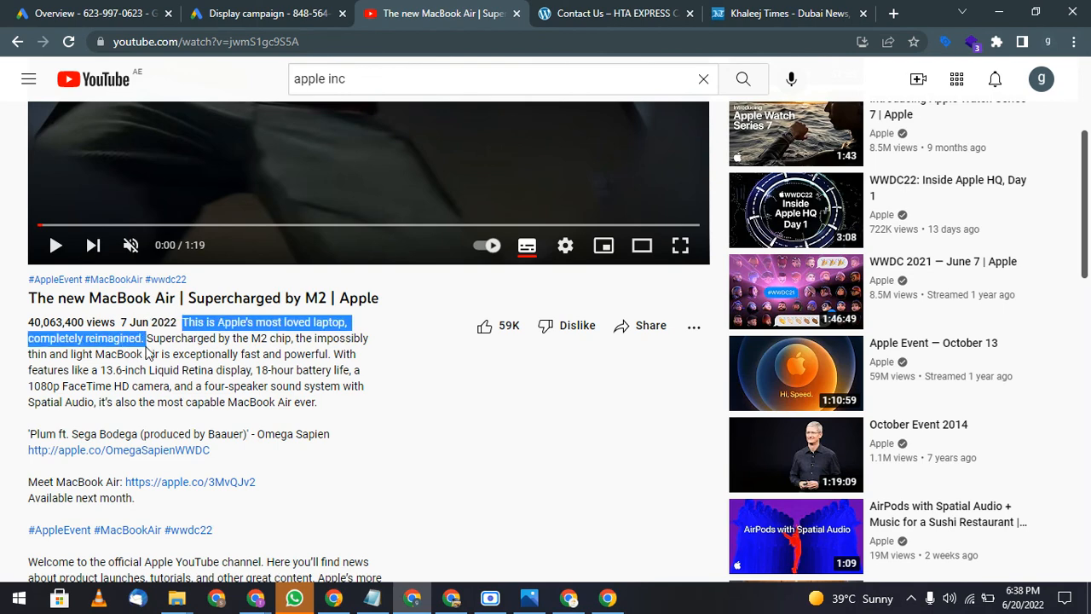
Return to Google Ads and paste the copied sentence "This is Apple's most loved laptop, completely reimagined." as the long headline.
{"action": "left_click", "coordinate": [207, 7]}
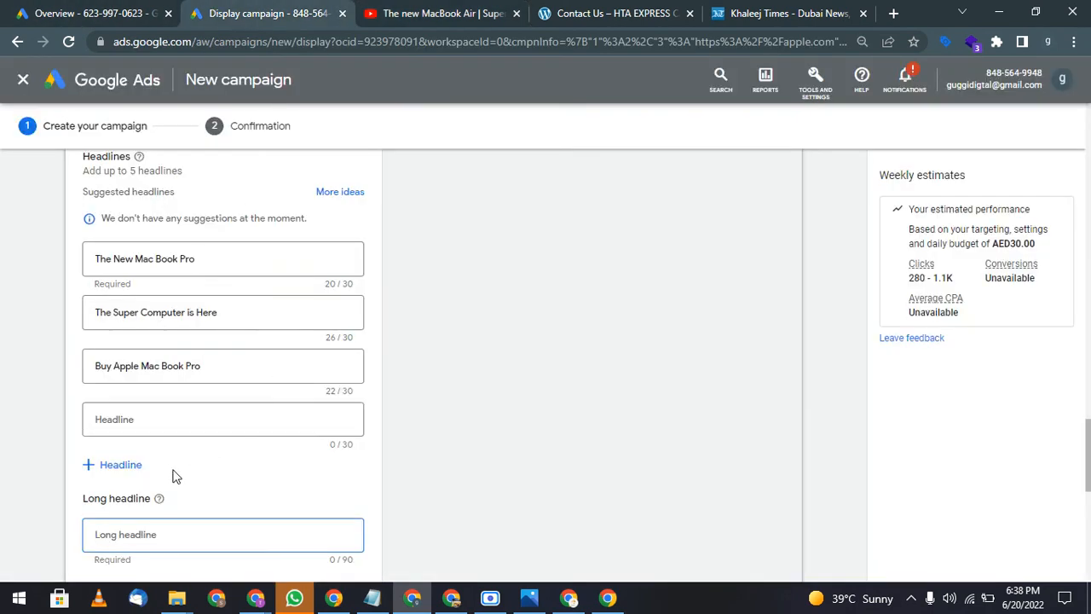
{"action": "left_click", "coordinate": [196, 539]}
{"action": "key", "text": "ctrl+v"}
Copy the YouTube description's second sentence, from "Supercharged" to "powerful" without the full stop, into the ad's first description.
{"action": "scroll", "coordinate": [265, 511], "scroll_direction": "down", "scroll_amount": 2}
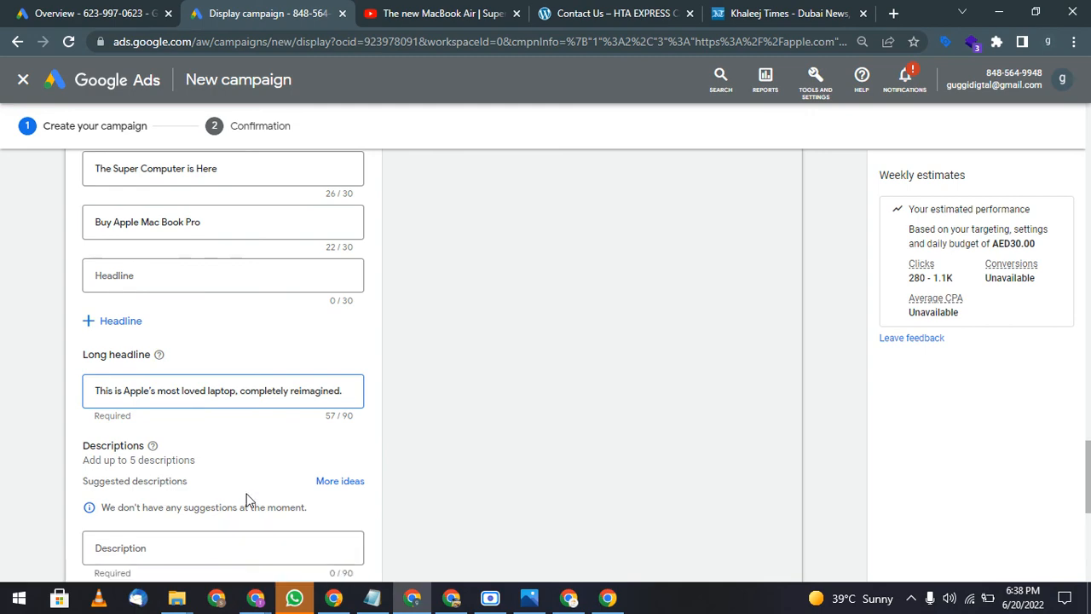
{"action": "scroll", "coordinate": [248, 494], "scroll_direction": "down", "scroll_amount": 3}
{"action": "left_click", "coordinate": [150, 328]}
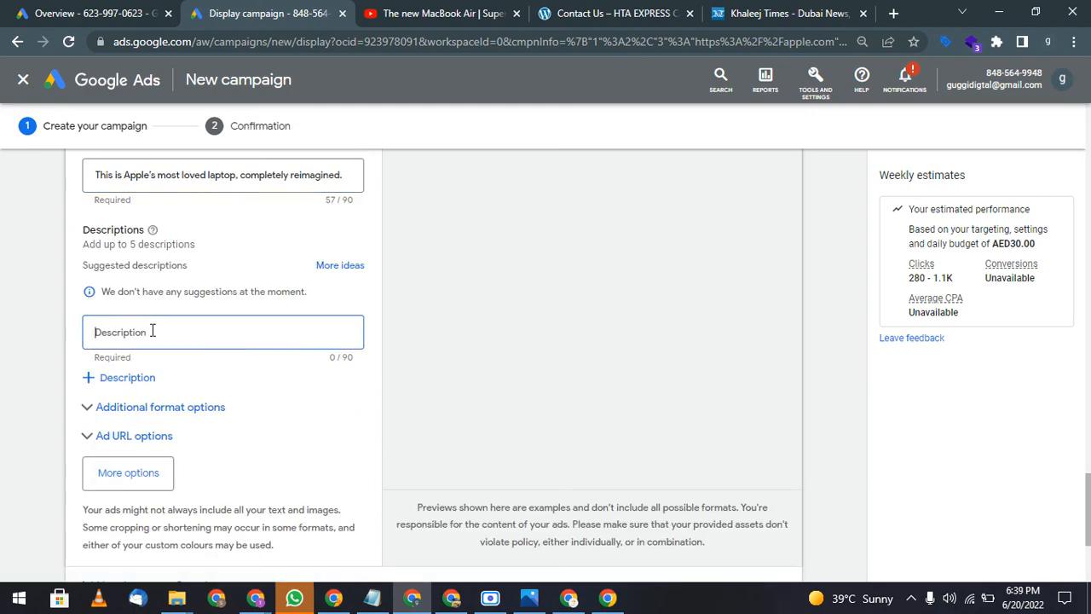
{"action": "left_click", "coordinate": [462, 12]}
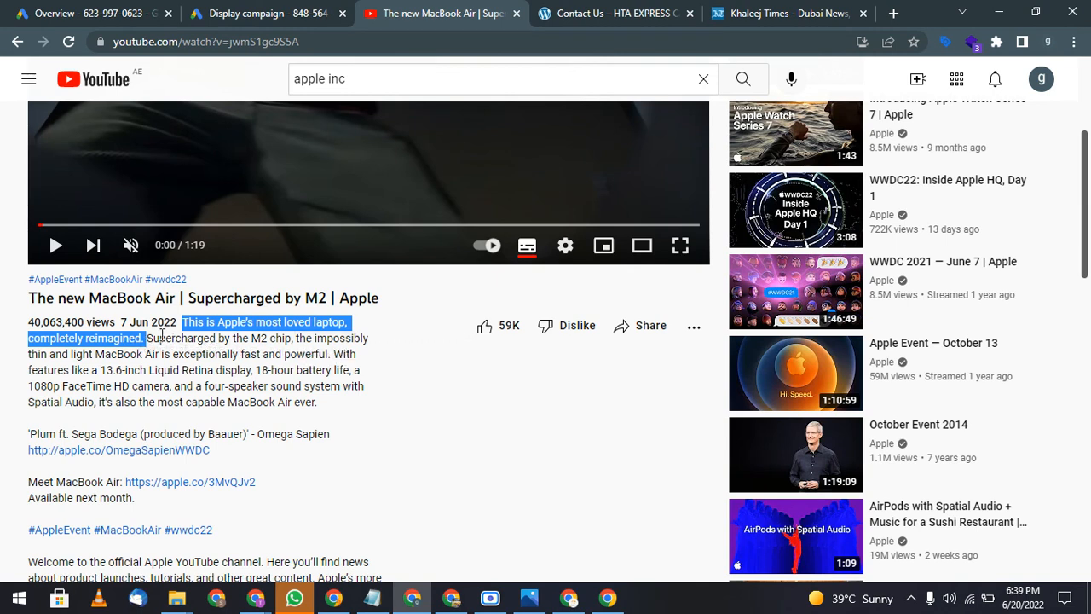
{"action": "left_click", "coordinate": [130, 339]}
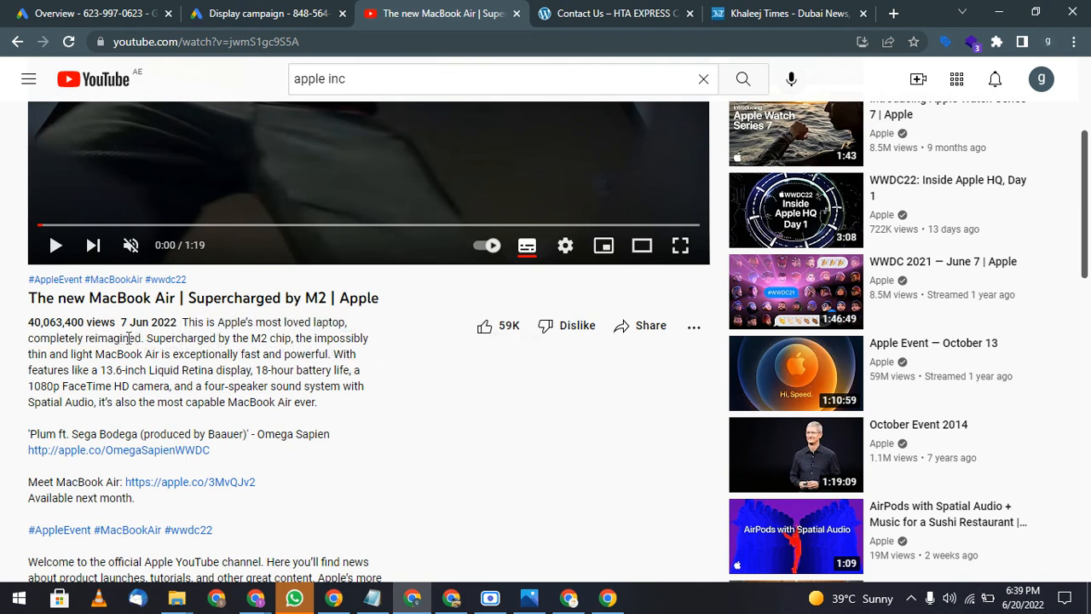
{"action": "left_click_drag", "start_coordinate": [149, 338], "coordinate": [328, 356]}
{"action": "left_click", "coordinate": [255, 13]}
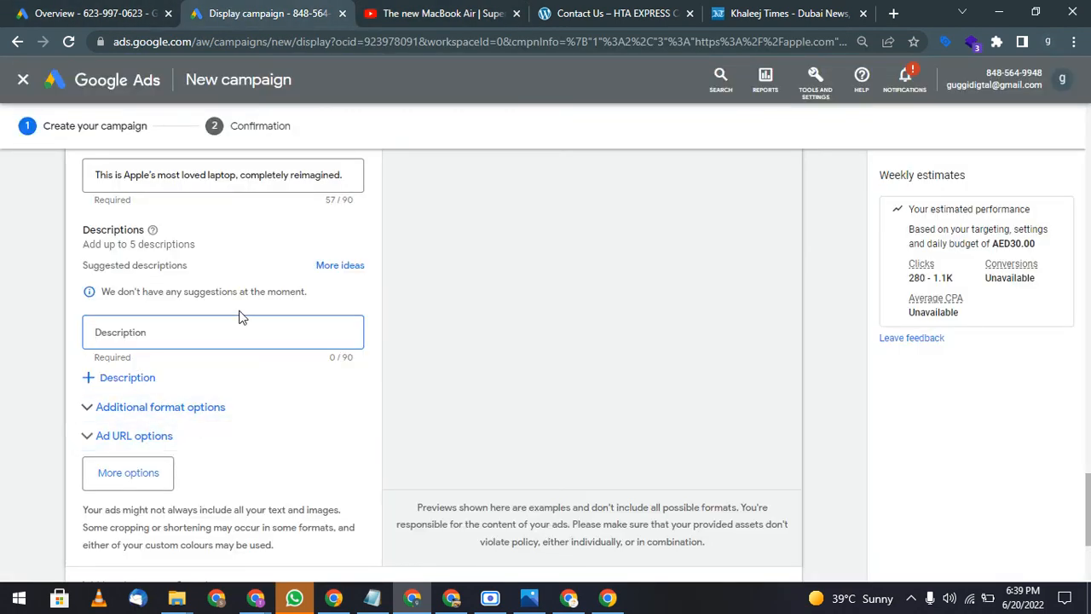
{"action": "key", "text": "ctrl+v"}
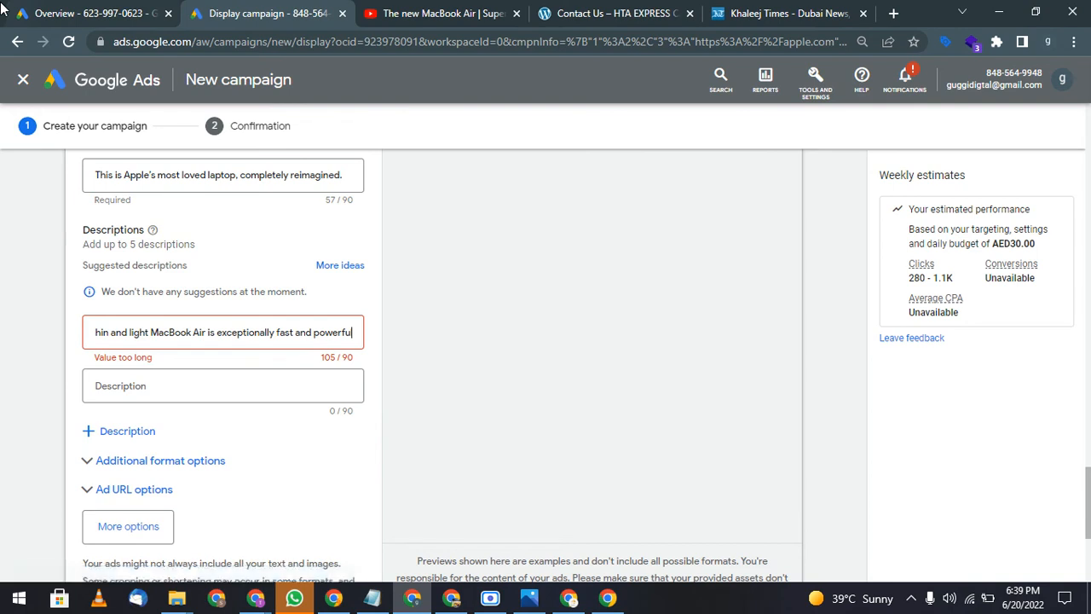
Cut the end of the first description so it reads "Supercharged by the M2 chip, the impossibly thin.".
{"action": "key", "text": "ctrl+shift+Left"}
{"action": "key", "text": "ctrl+shift+Left"}
{"action": "key", "text": "ctrl+shift+Left"}
{"action": "key", "text": "ctrl+shift+Left"}
{"action": "key", "text": "ctrl+shift+Left"}
{"action": "key", "text": "ctrl+shift+Left"}
{"action": "key", "text": "ctrl+shift+Left"}
{"action": "key", "text": "ctrl+shift+Left"}
{"action": "key", "text": "ctrl+shift+Right"}
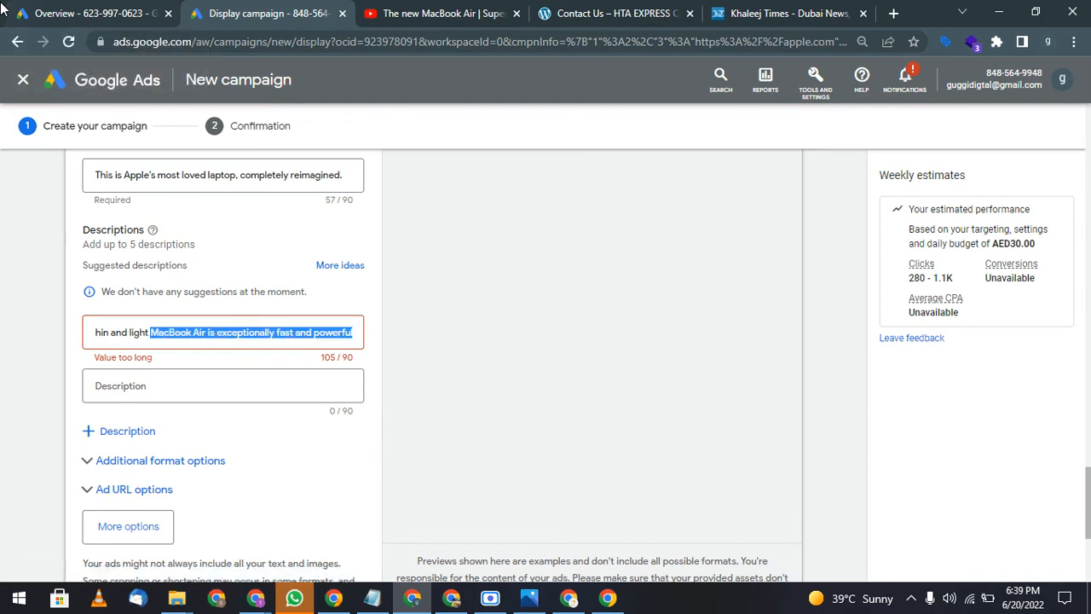
{"action": "key", "text": "ctrl+shift+Right"}
{"action": "key", "text": "ctrl+shift+Right"}
{"action": "key", "text": "ctrl+shift+Left"}
{"action": "key", "text": "ctrl+shift+Left"}
{"action": "key", "text": "ctrl+shift+Left"}
{"action": "key", "text": "BackSpace"}
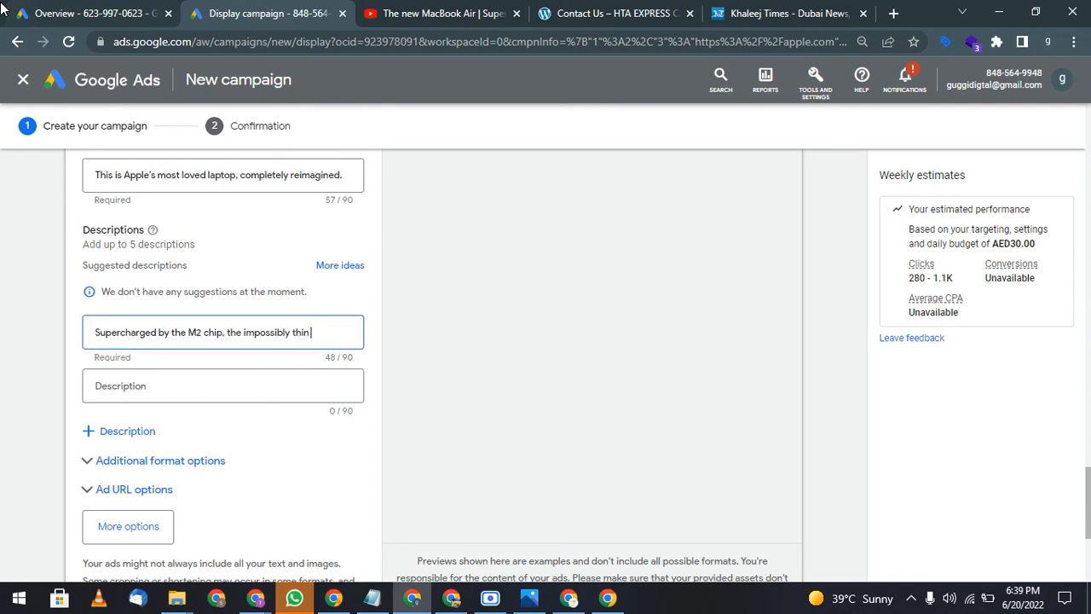
{"action": "type", "text": "."}
Put the removed text in the second description without its leading "and", leaving "light MacBook Air is exceptionally fast and powerful".
{"action": "key", "text": "Tab"}
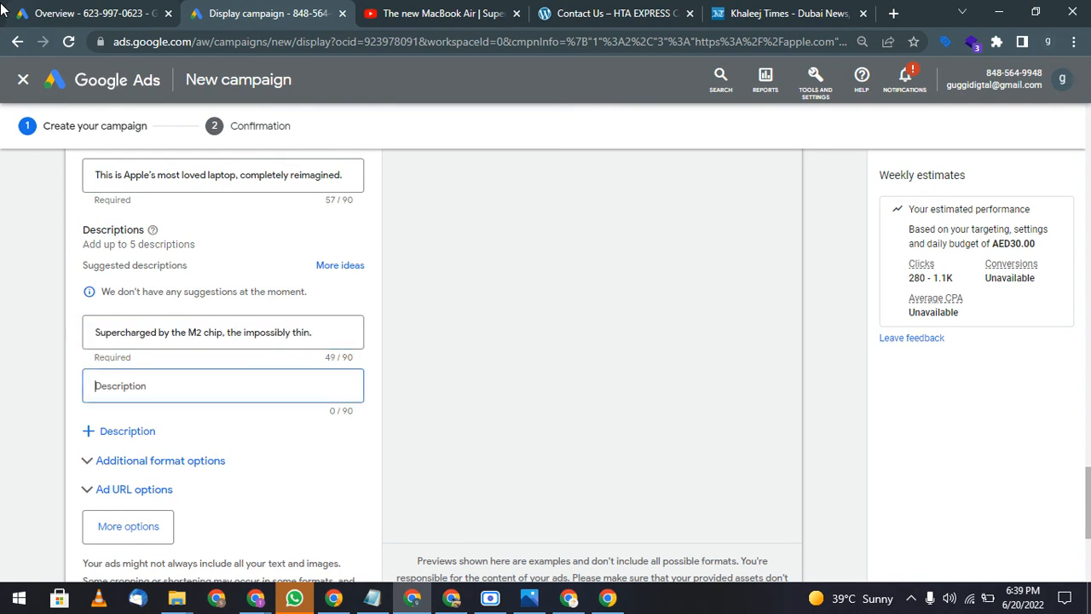
{"action": "type", "text": "and light MacBook Air is exceptionally fast and powerful"}
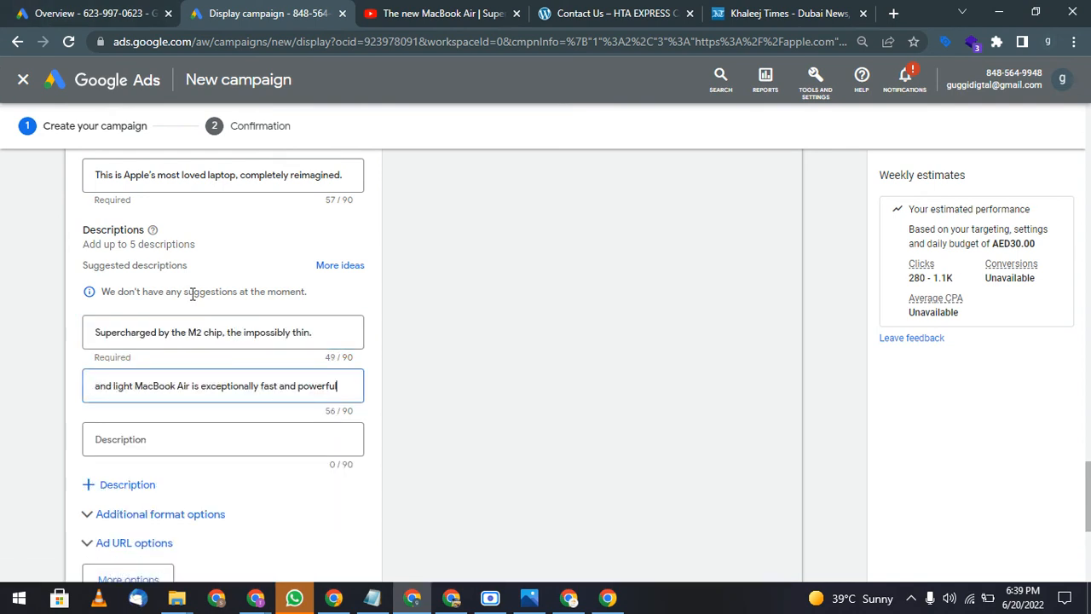
{"action": "key", "text": "Home"}
{"action": "key", "text": "ctrl+shift+Right"}
{"action": "key", "text": "BackSpace"}
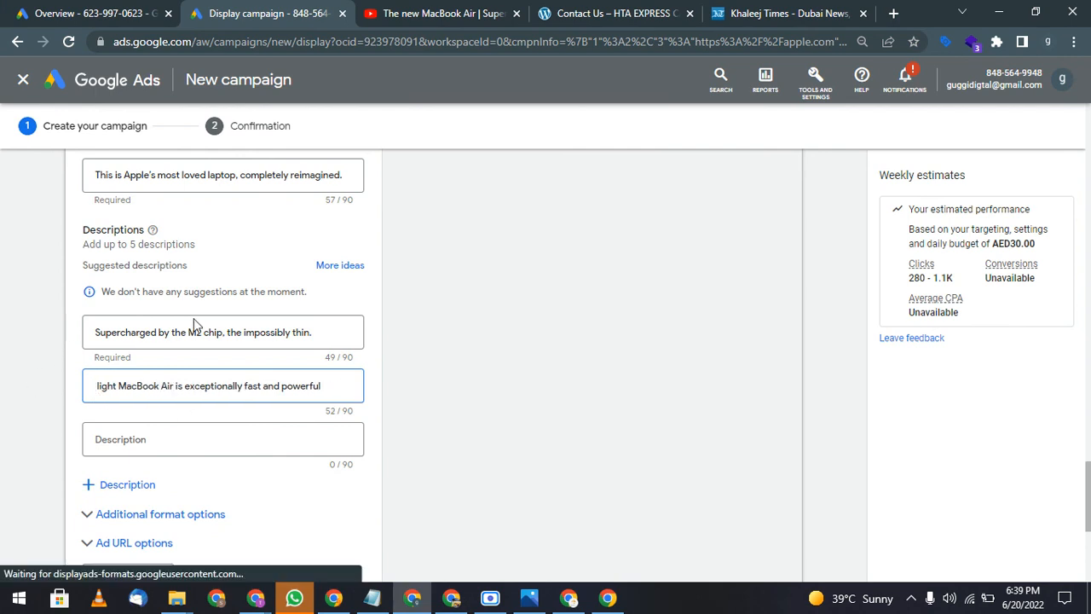
Add call-to-action text to the ad and set it to "Learn more".
{"action": "scroll", "coordinate": [213, 438], "scroll_direction": "down", "scroll_amount": 1}
{"action": "scroll", "coordinate": [196, 437], "scroll_direction": "down", "scroll_amount": 2}
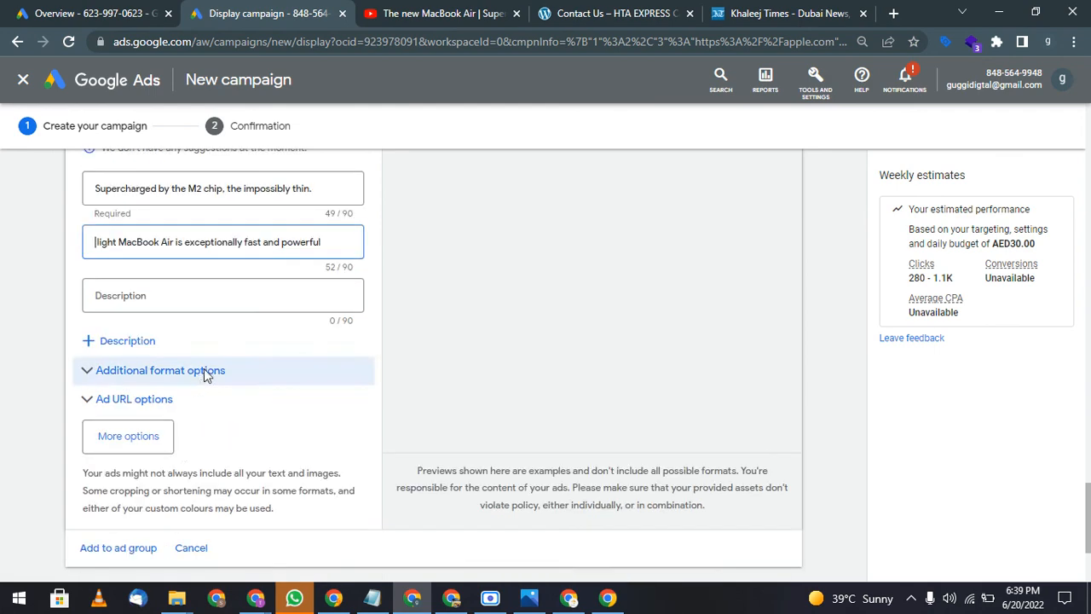
{"action": "left_click", "coordinate": [133, 365]}
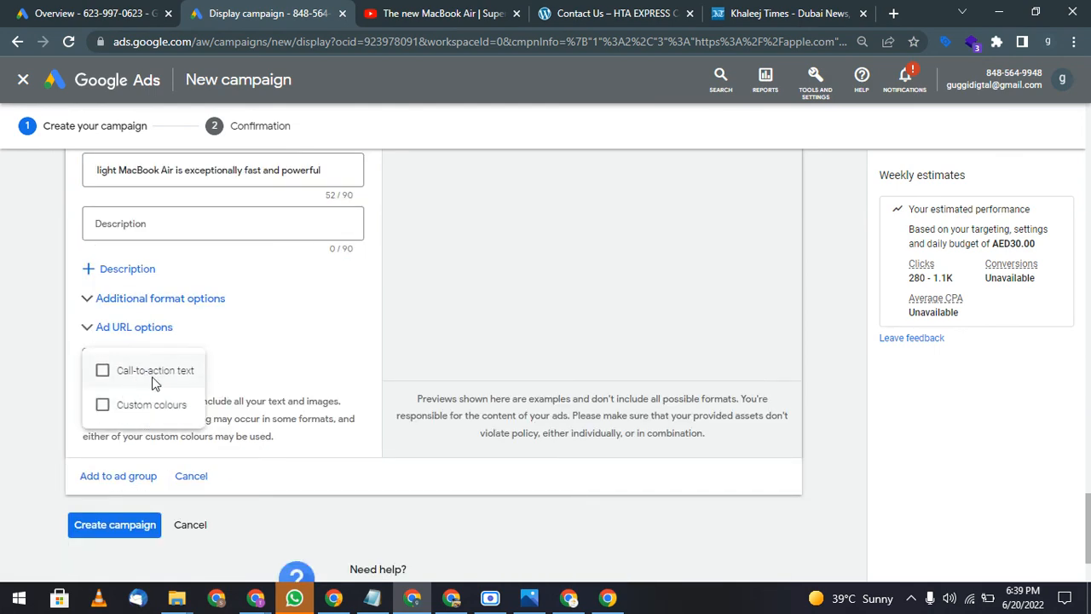
{"action": "left_click", "coordinate": [155, 375]}
{"action": "left_click", "coordinate": [151, 458]}
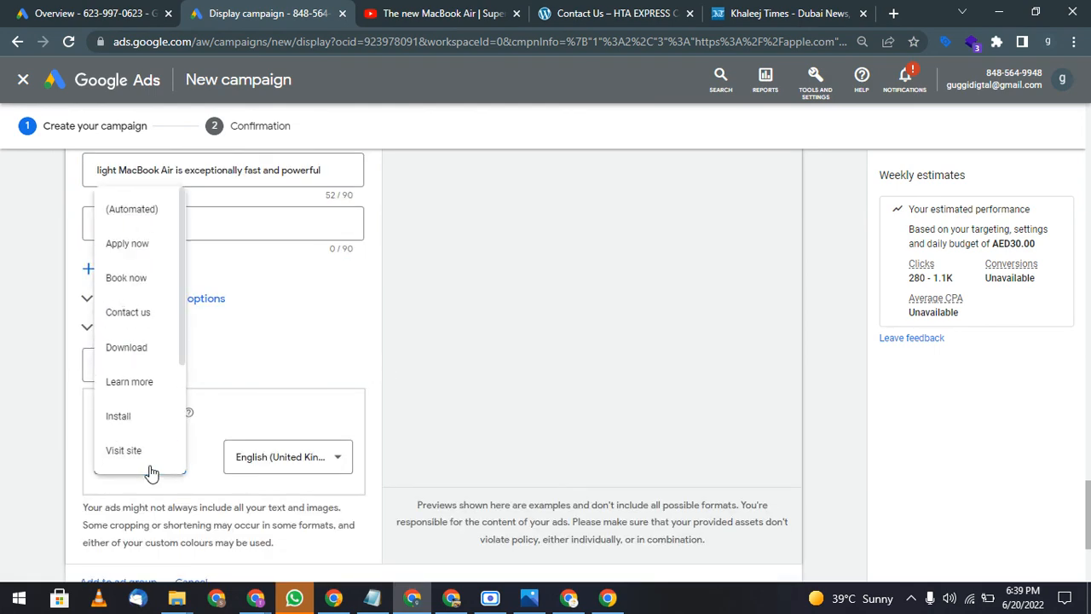
{"action": "left_click", "coordinate": [157, 383]}
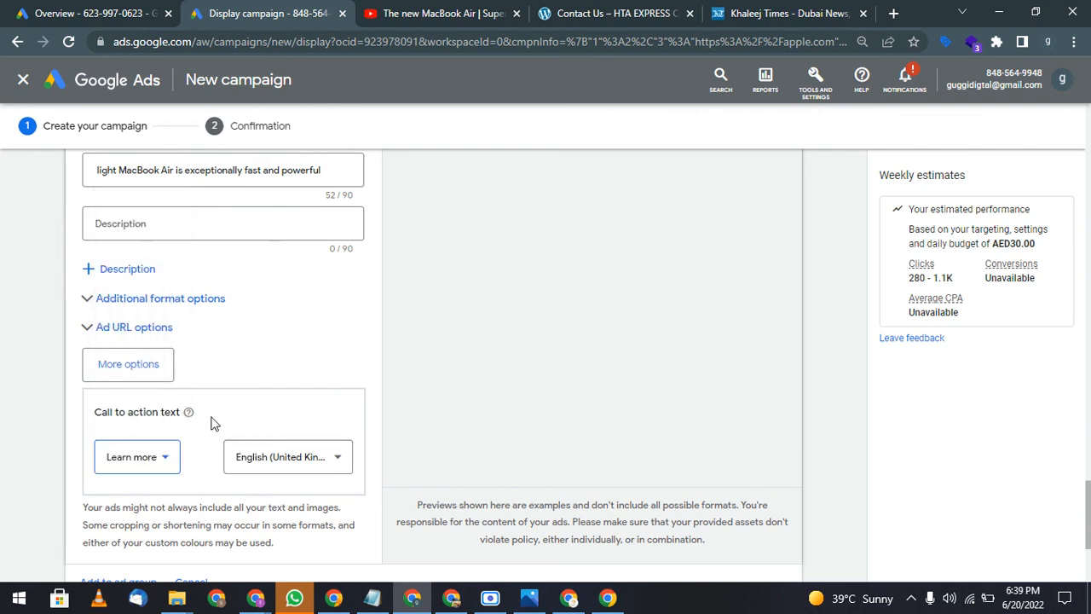
Add the completed responsive display ad to the ad group.
{"action": "scroll", "coordinate": [193, 408], "scroll_direction": "down", "scroll_amount": 2}
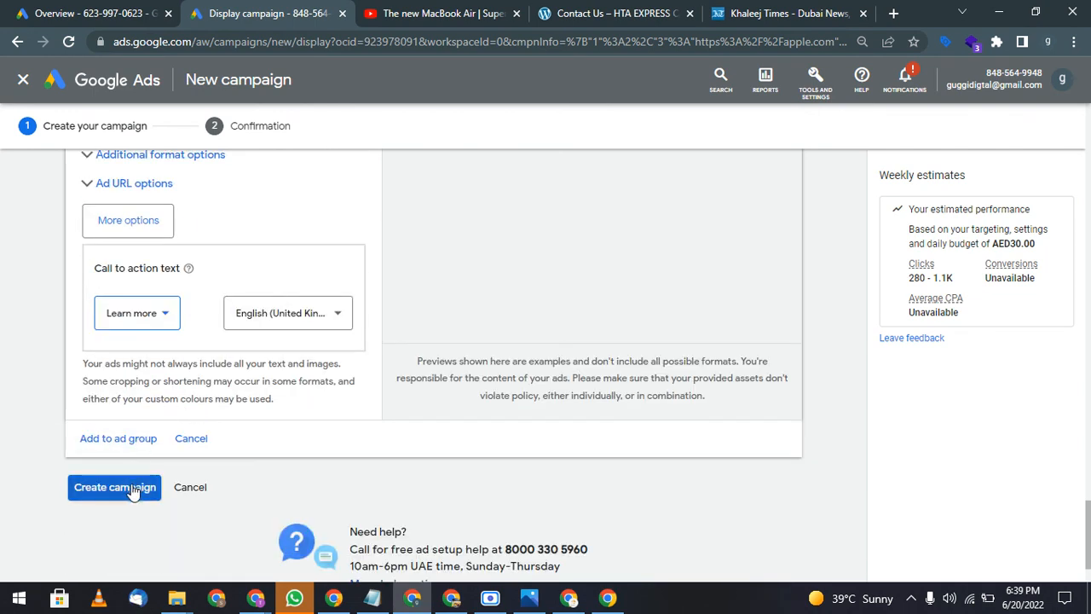
{"action": "left_click", "coordinate": [123, 440]}
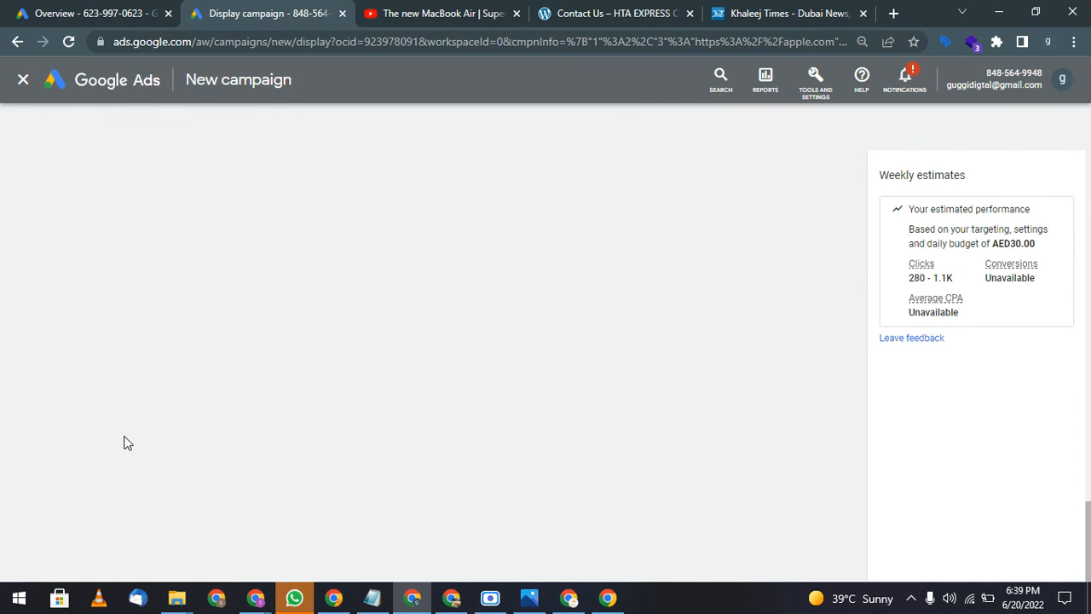
{"action": "scroll", "coordinate": [128, 443], "scroll_direction": "up", "scroll_amount": 4}
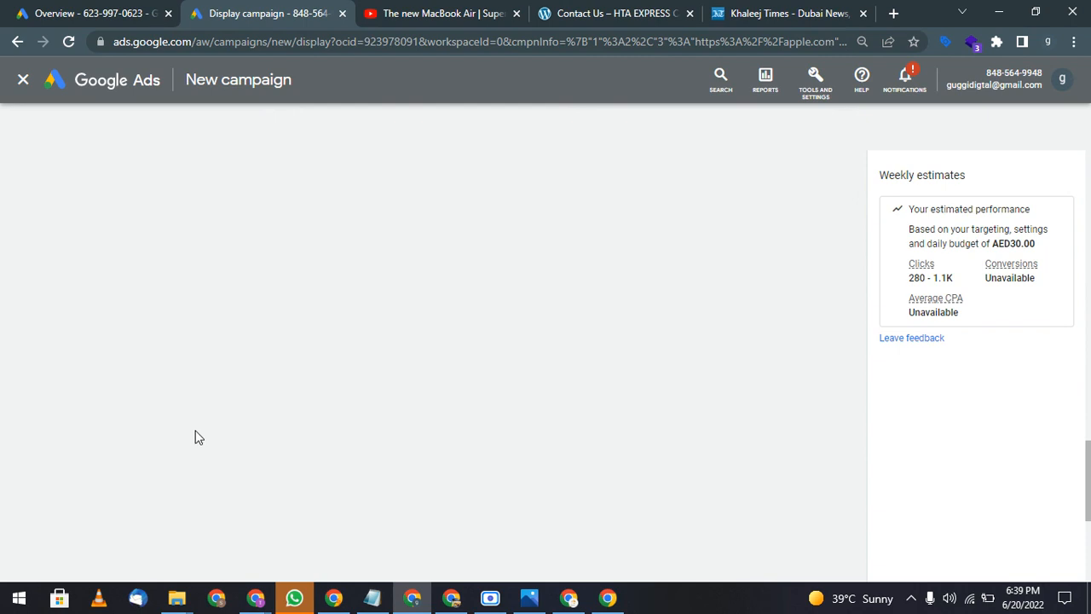
{"action": "scroll", "coordinate": [273, 354], "scroll_direction": "down", "scroll_amount": 3}
{"action": "scroll", "coordinate": [270, 354], "scroll_direction": "up", "scroll_amount": 7}
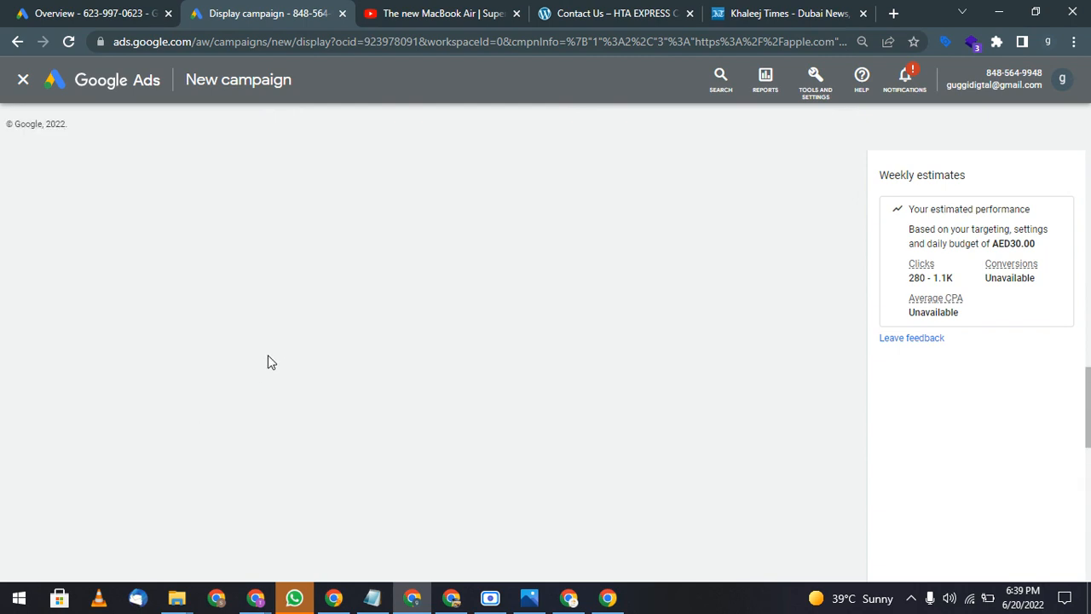
{"action": "scroll", "coordinate": [268, 355], "scroll_direction": "down", "scroll_amount": 5}
{"action": "scroll", "coordinate": [264, 356], "scroll_direction": "up", "scroll_amount": 5}
{"action": "scroll", "coordinate": [263, 362], "scroll_direction": "down", "scroll_amount": 2}
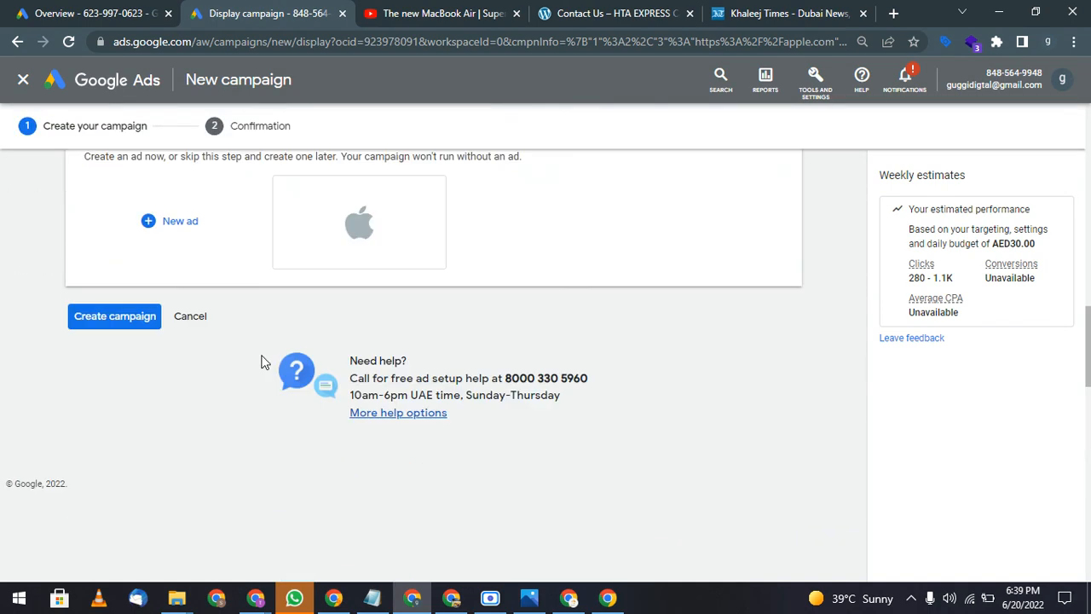
Create the campaign and continue from the confirmation summary to the new campaign.
{"action": "scroll", "coordinate": [127, 342], "scroll_direction": "up", "scroll_amount": 1}
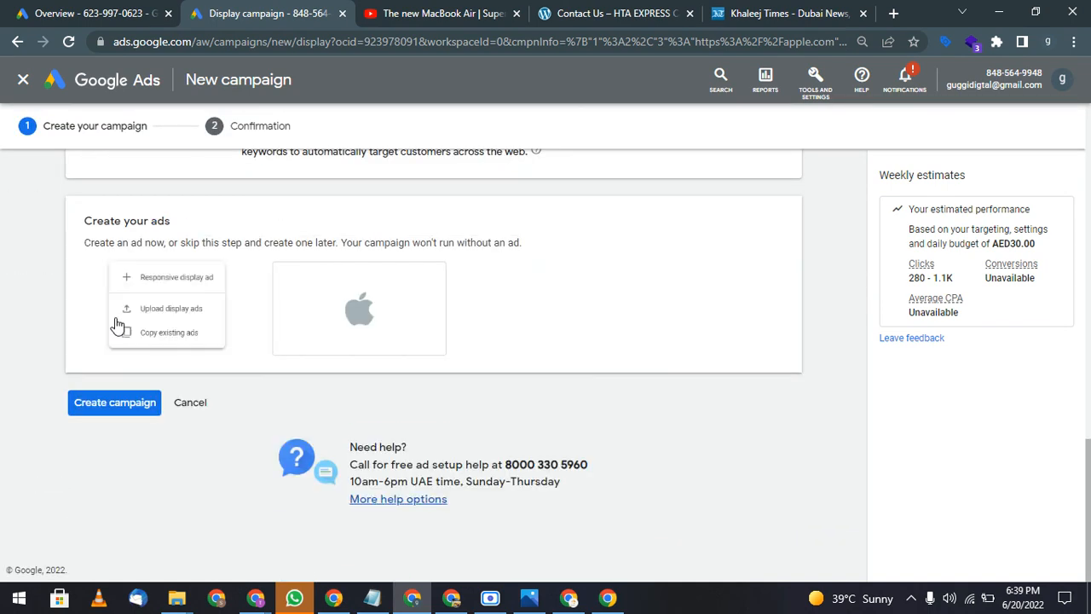
{"action": "left_click", "coordinate": [103, 412]}
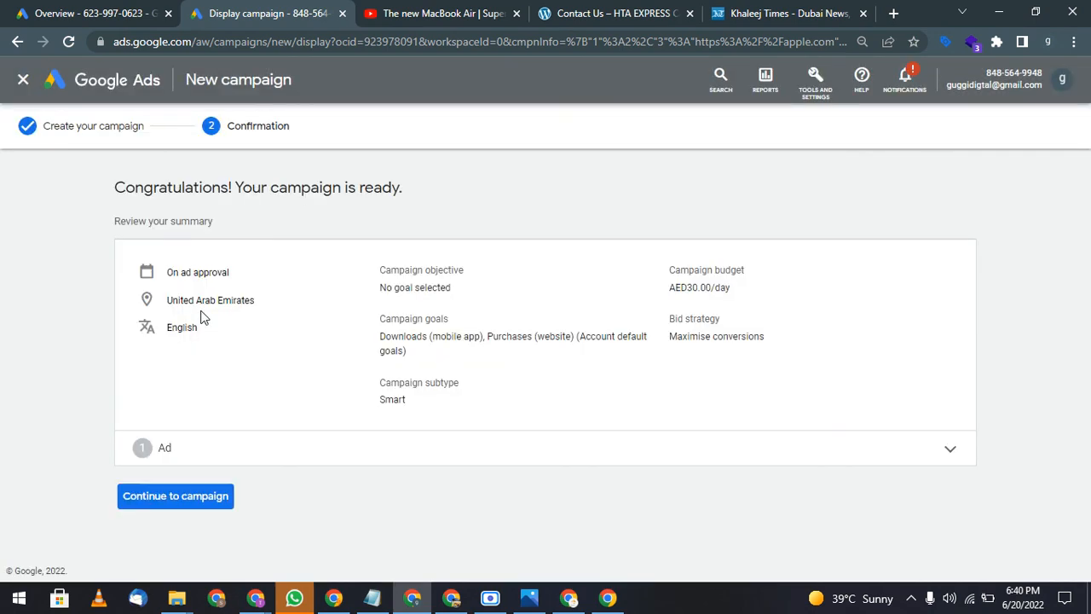
{"action": "left_click", "coordinate": [184, 497]}
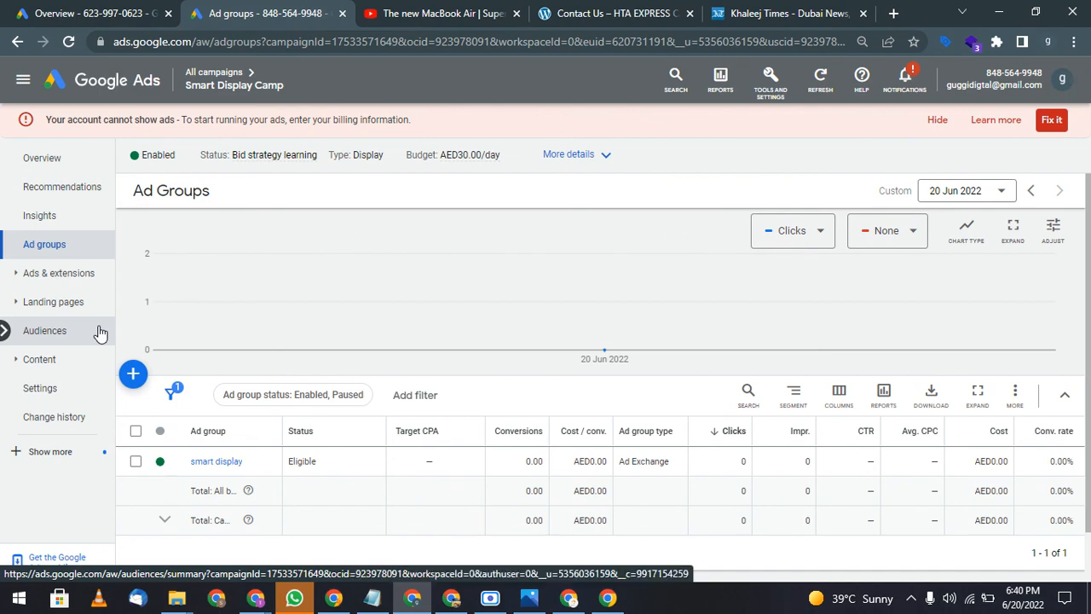
{"action": "left_click", "coordinate": [500, 605]}
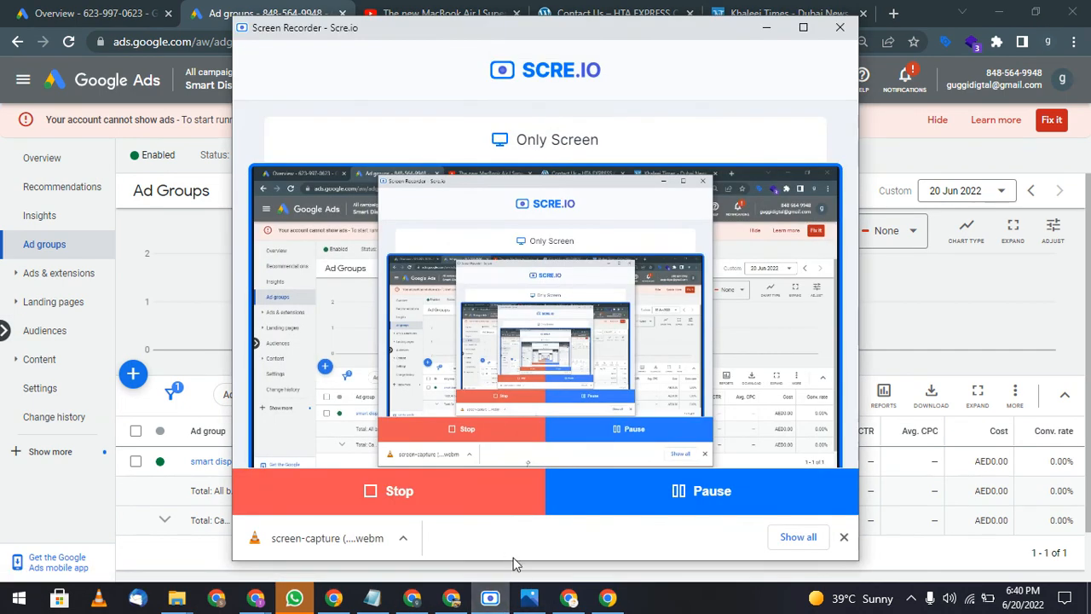